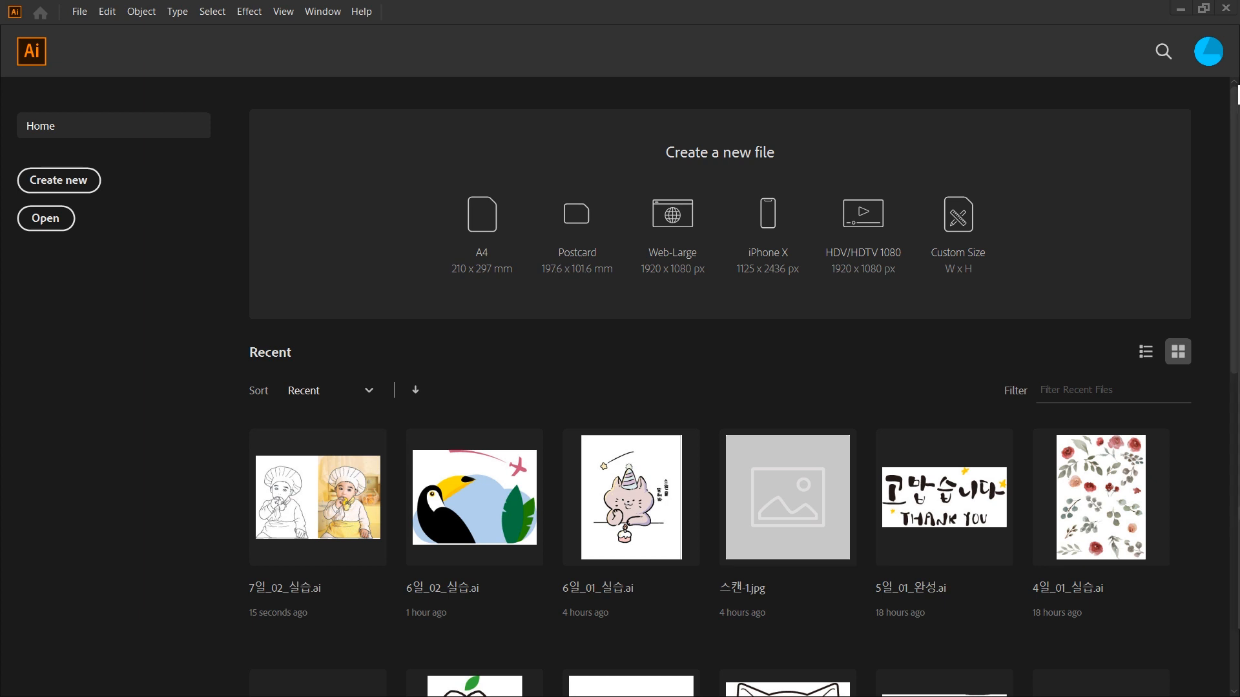
Open the practice file 7일_02_실습.ai from the 7일차 folder.
left_click(86, 14)
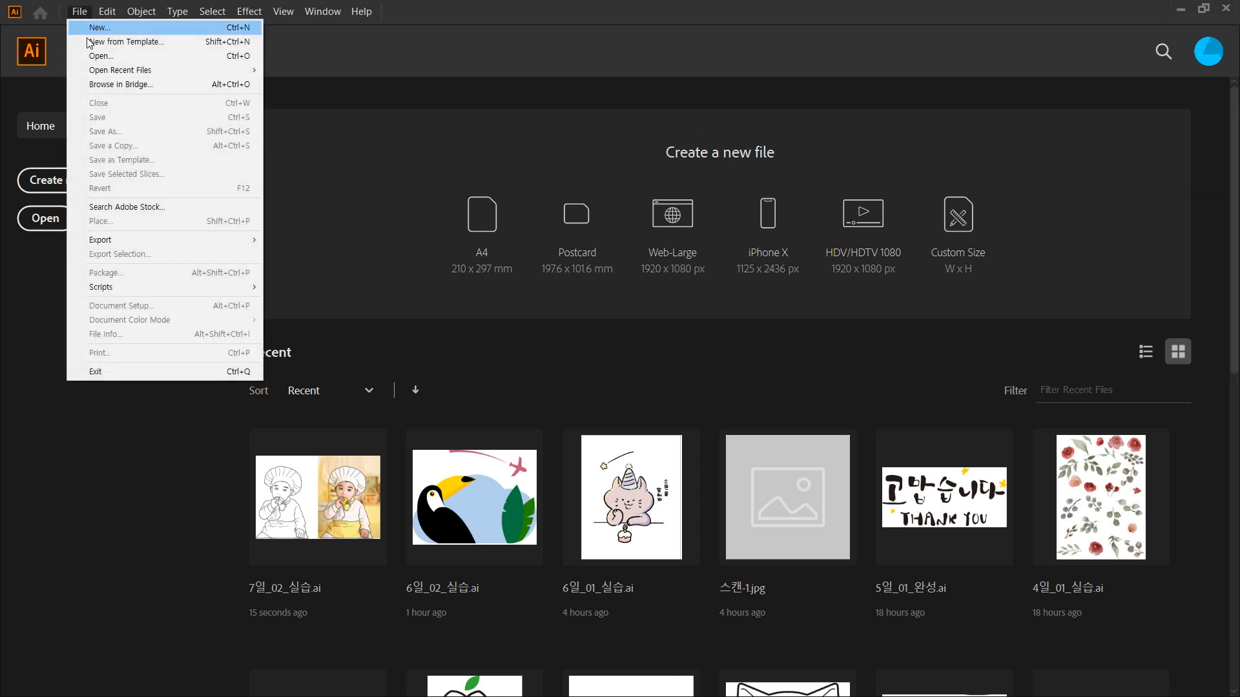
mouse_move(148, 240)
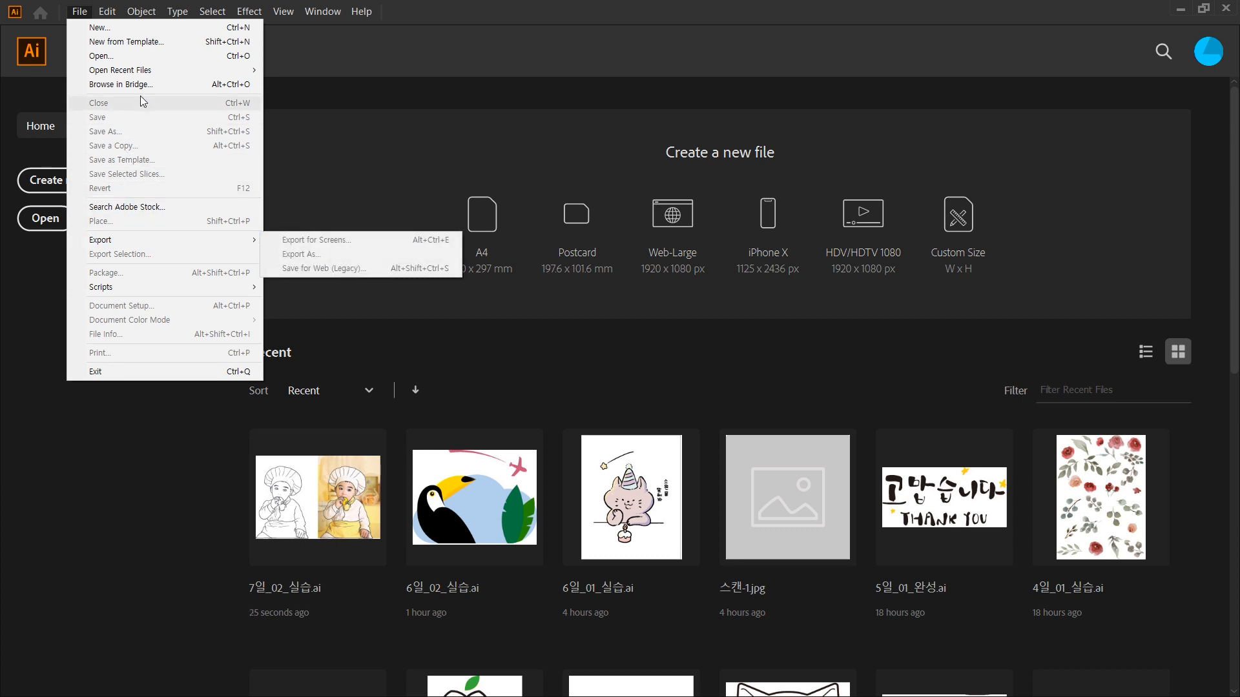
left_click(70, 555)
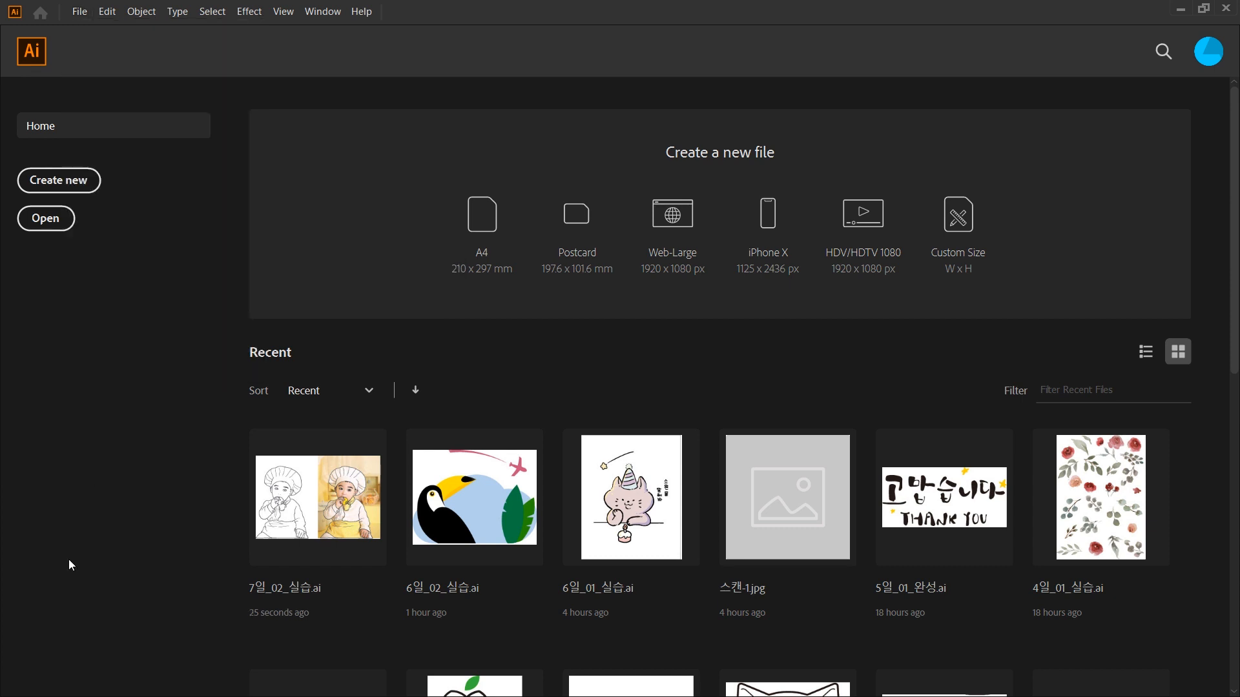
left_click(75, 13)
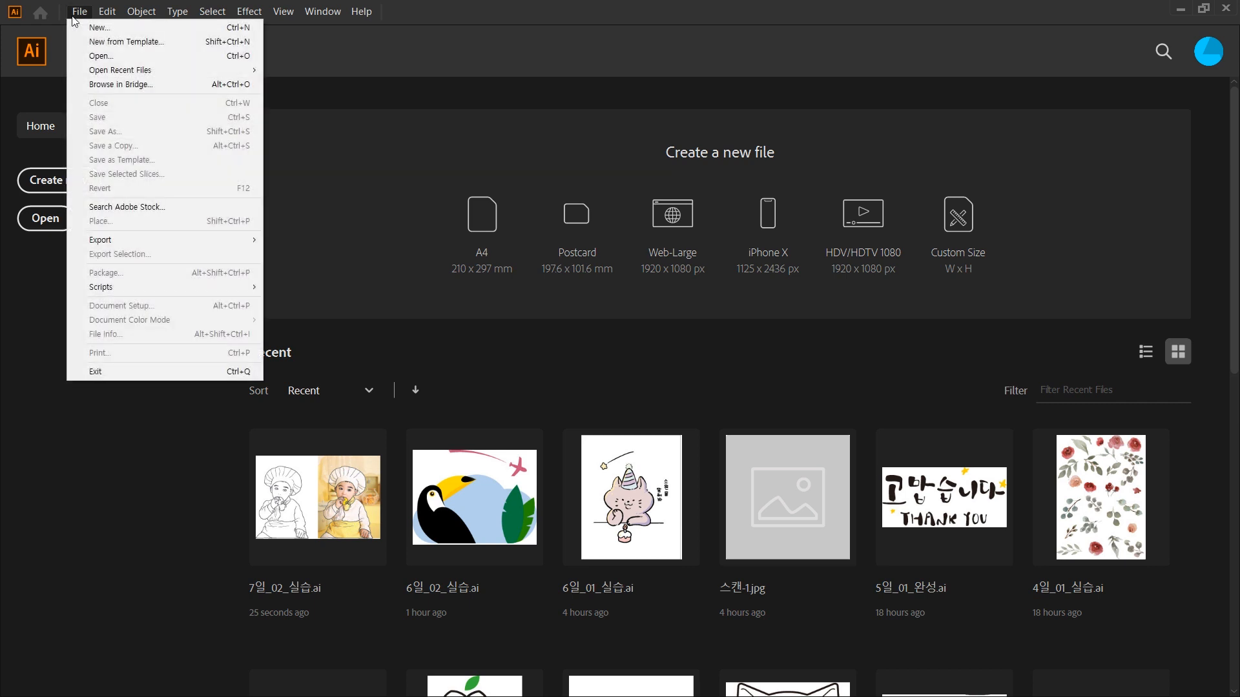
left_click(136, 54)
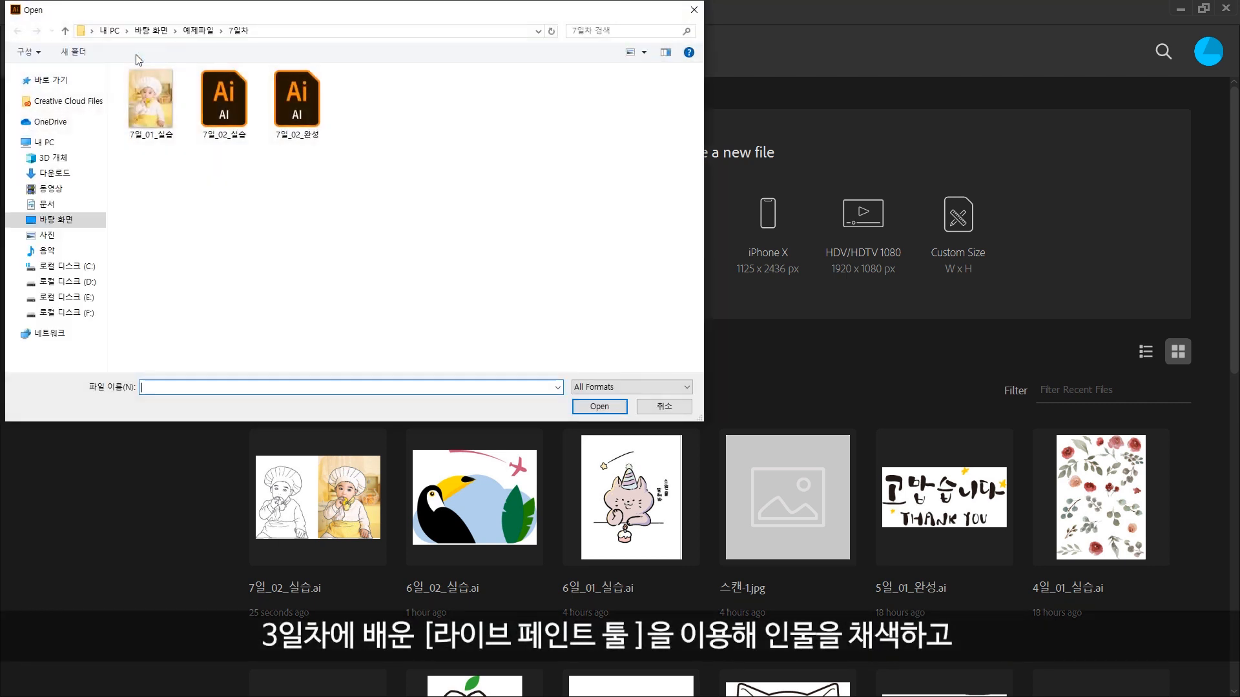
left_click(246, 129)
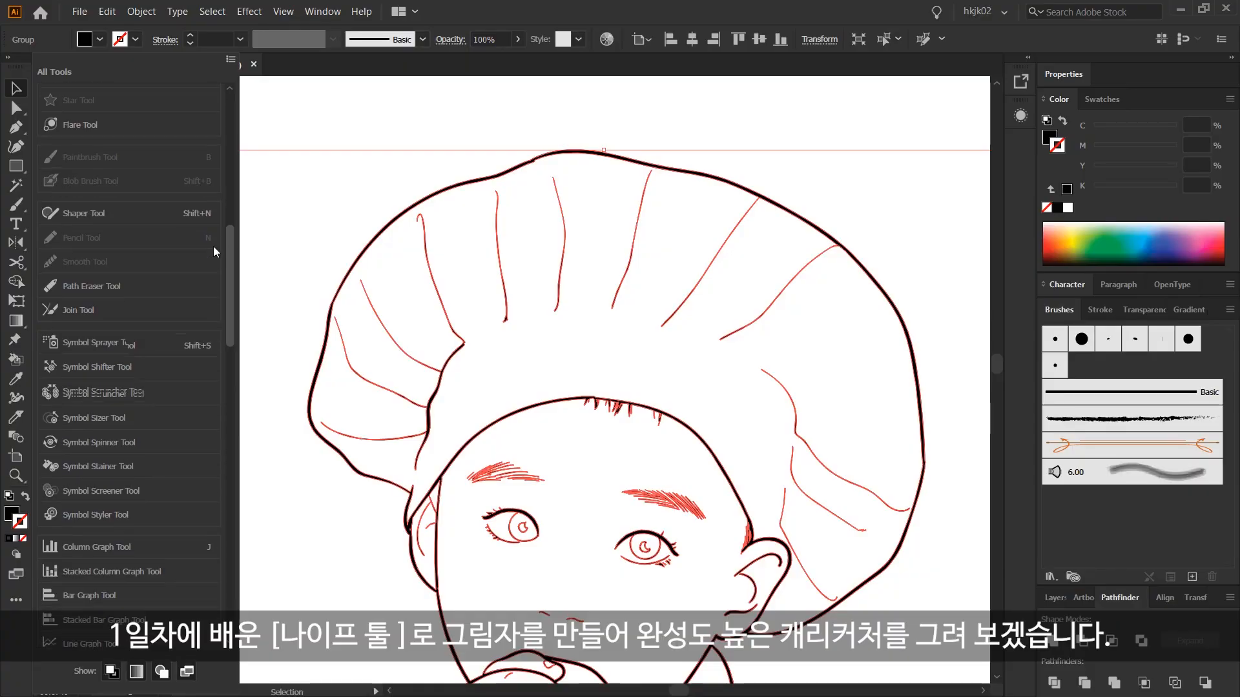
Examine the complete list of available tools and close it.
scroll(215, 261, "down", 3)
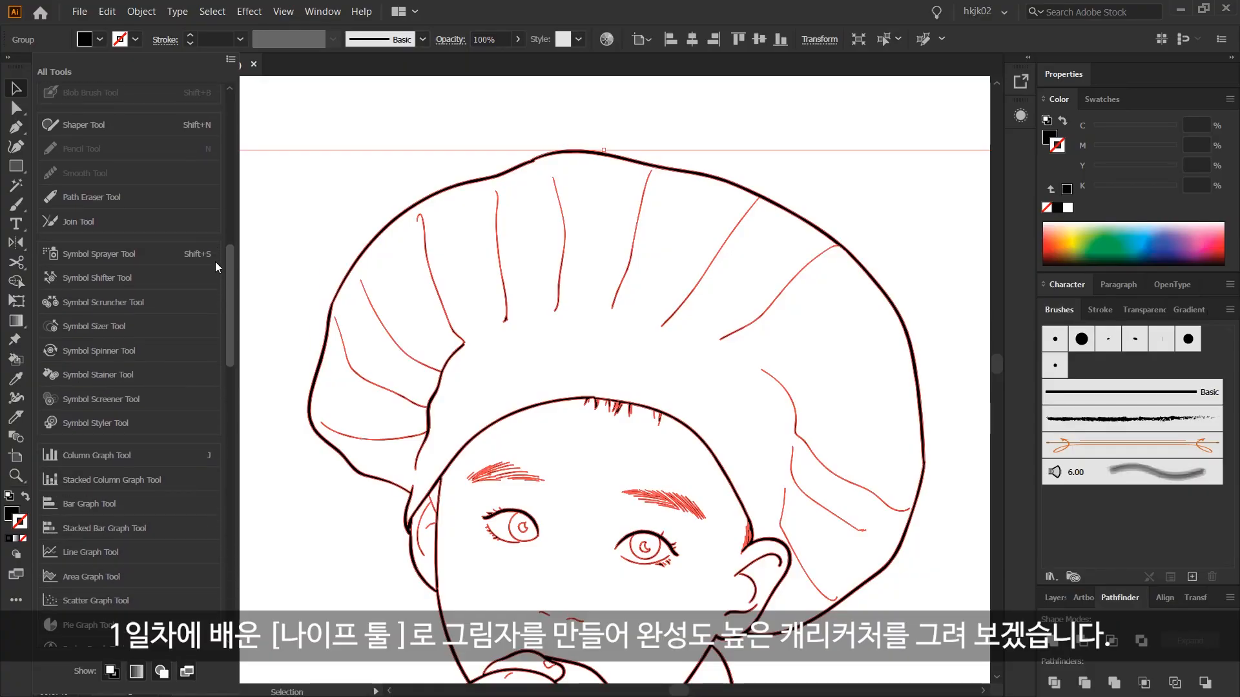
scroll(215, 266, "down", 8)
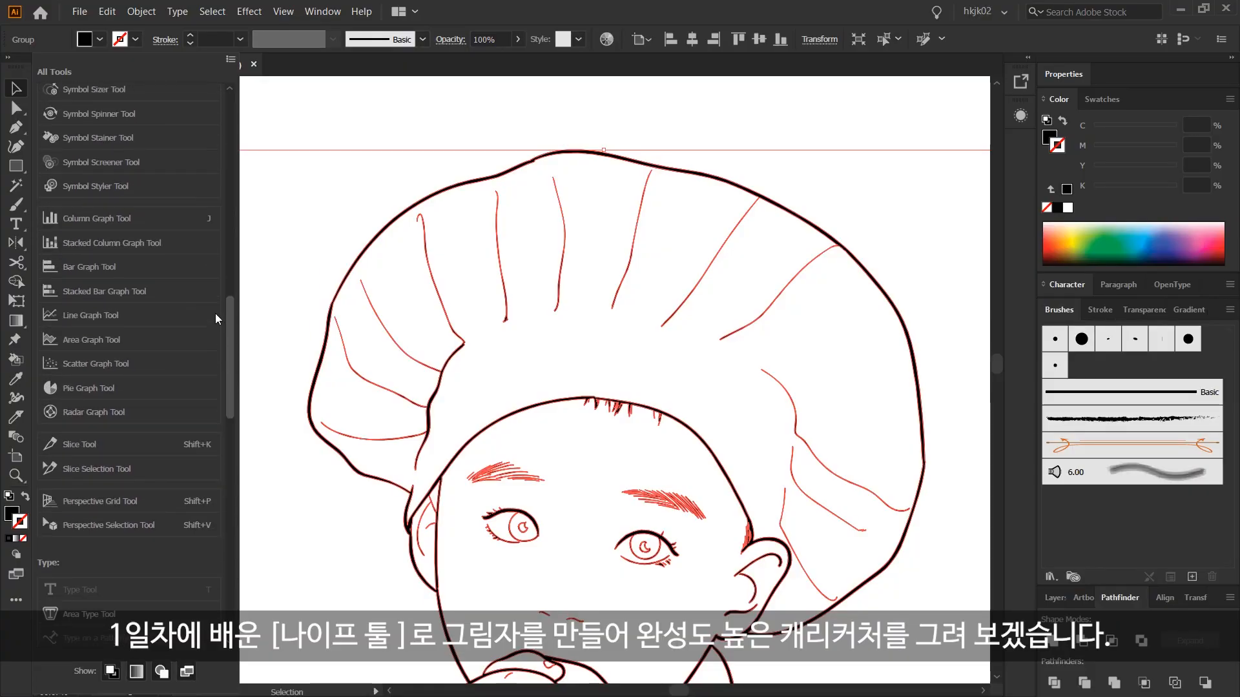
mouse_move(216, 364)
left_mouse_down()
mouse_move(225, 543)
mouse_move(207, 75)
left_mouse_up()
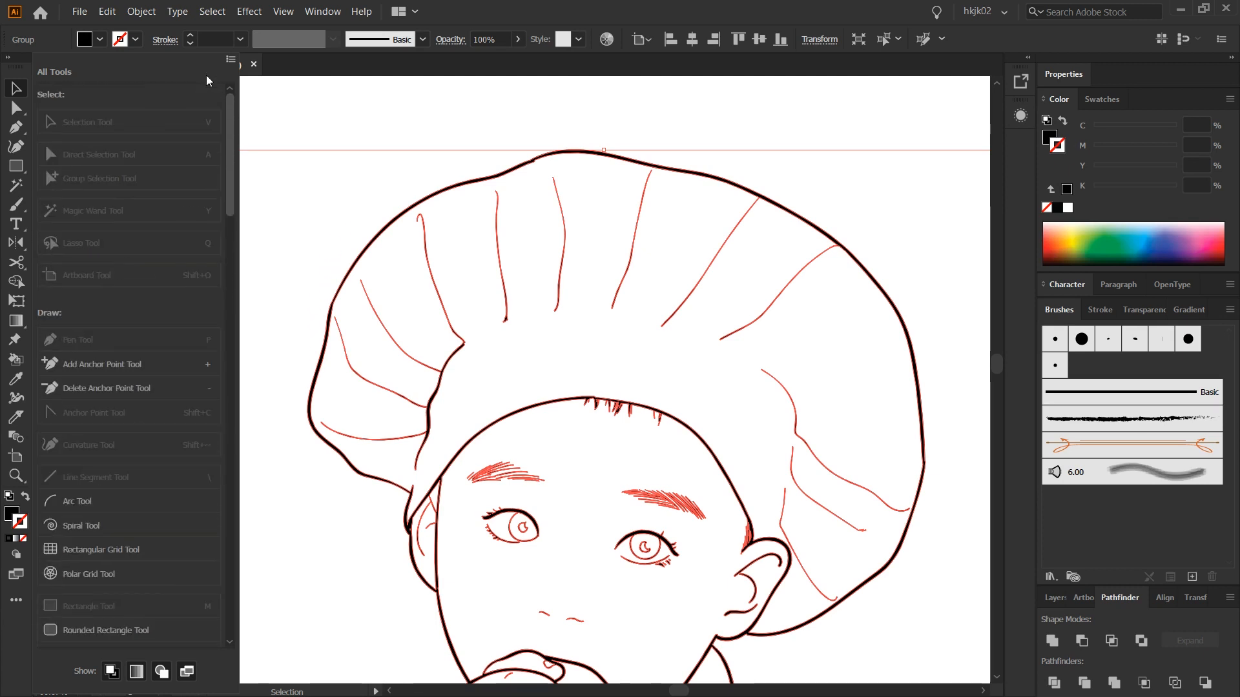
mouse_move(227, 192)
left_mouse_down()
mouse_move(255, 330)
mouse_move(260, 443)
left_mouse_up()
left_click(268, 406)
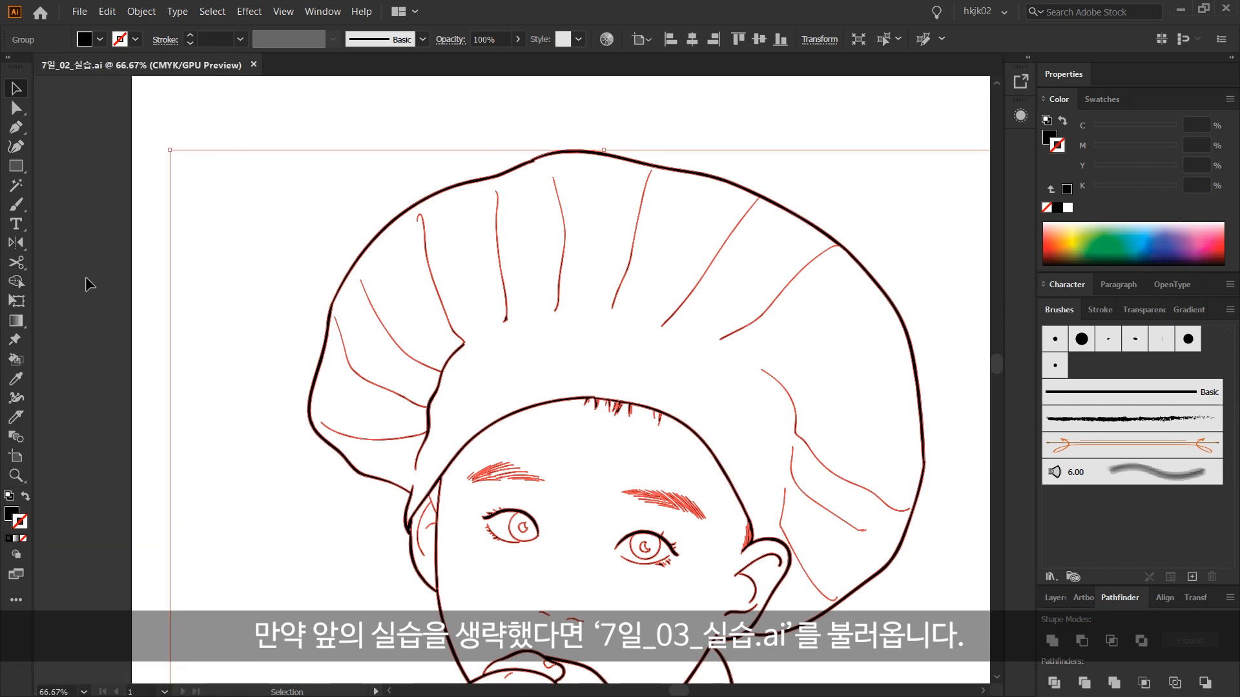
Sample the cream colour from the hat band in the photo and fill the line drawing's hat with it using Live Paint Bucket.
key("k")
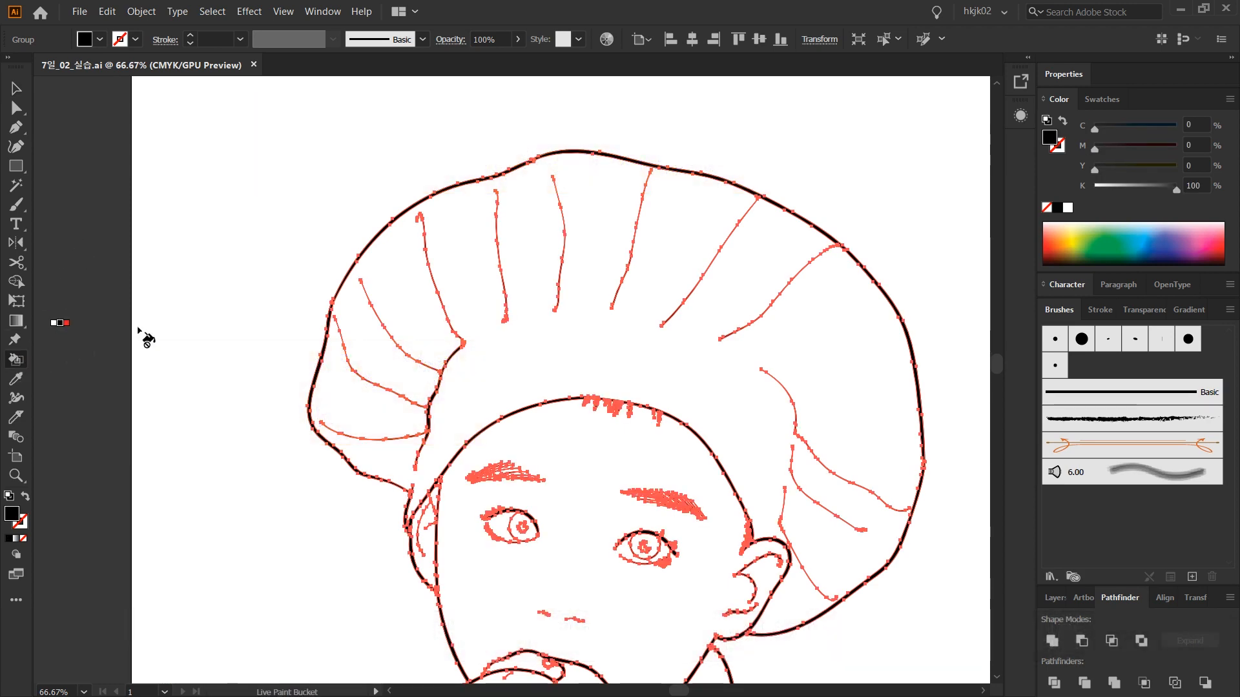
left_click_drag(548, 335, 429, 375)
left_click_drag(829, 369, 393, 381)
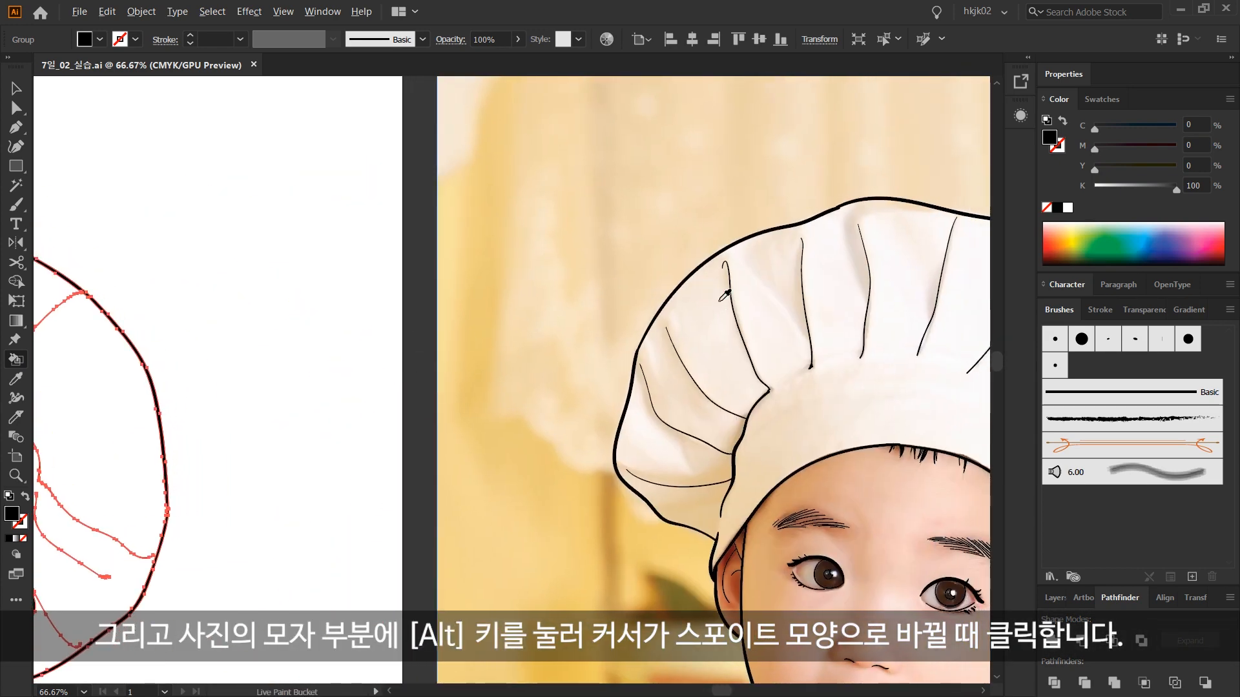
left_click(812, 417, "alt")
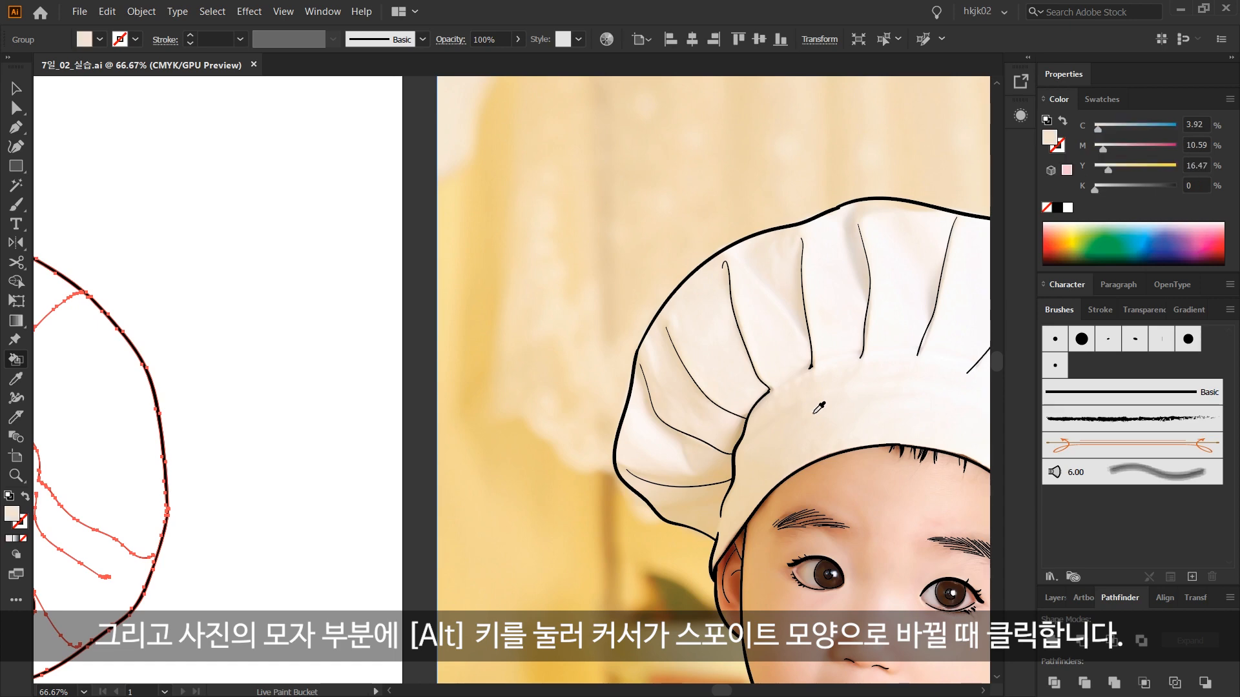
left_click_drag(327, 437, 780, 278)
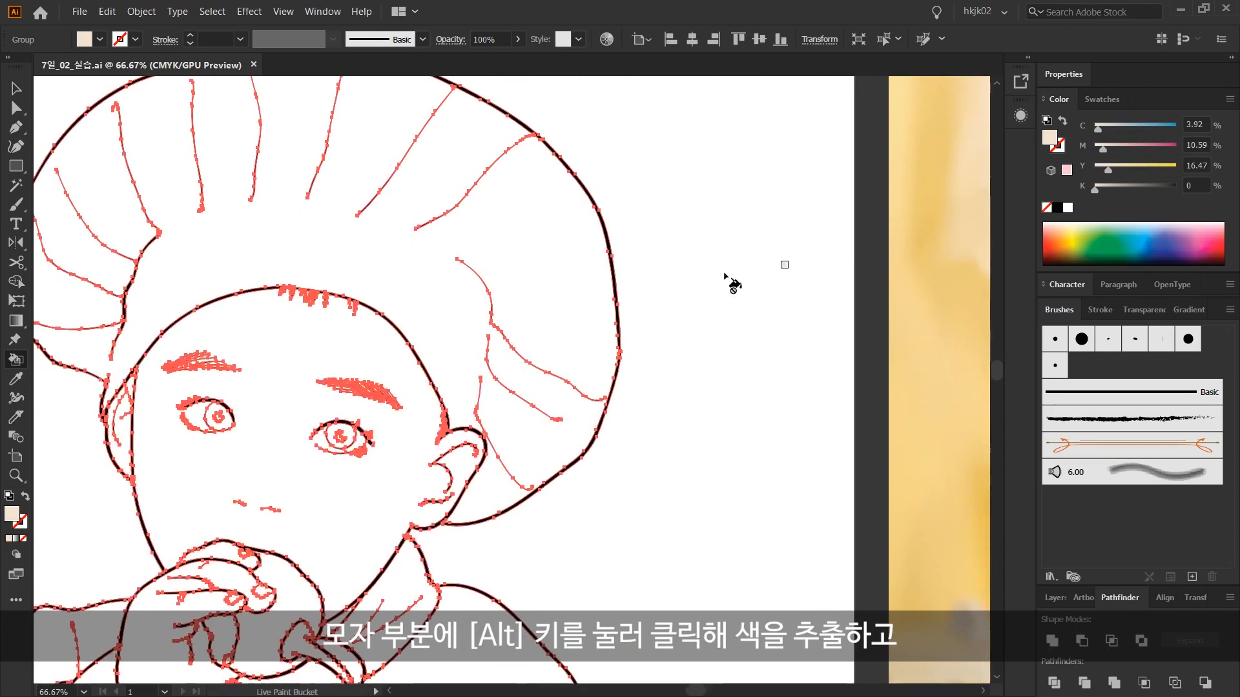
left_click(536, 274)
Try filling the drawing's face with a skin tone sampled from beneath the eye in the photo.
left_click_drag(704, 335, 407, 288)
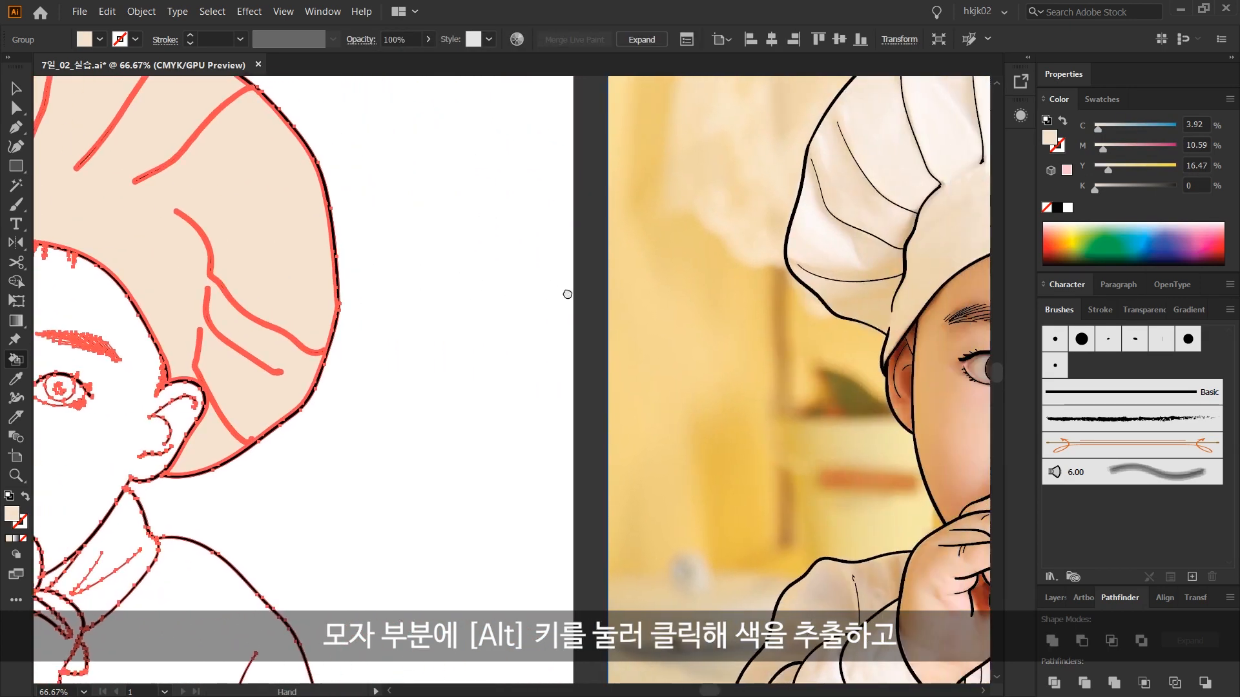
left_click_drag(909, 298, 723, 299)
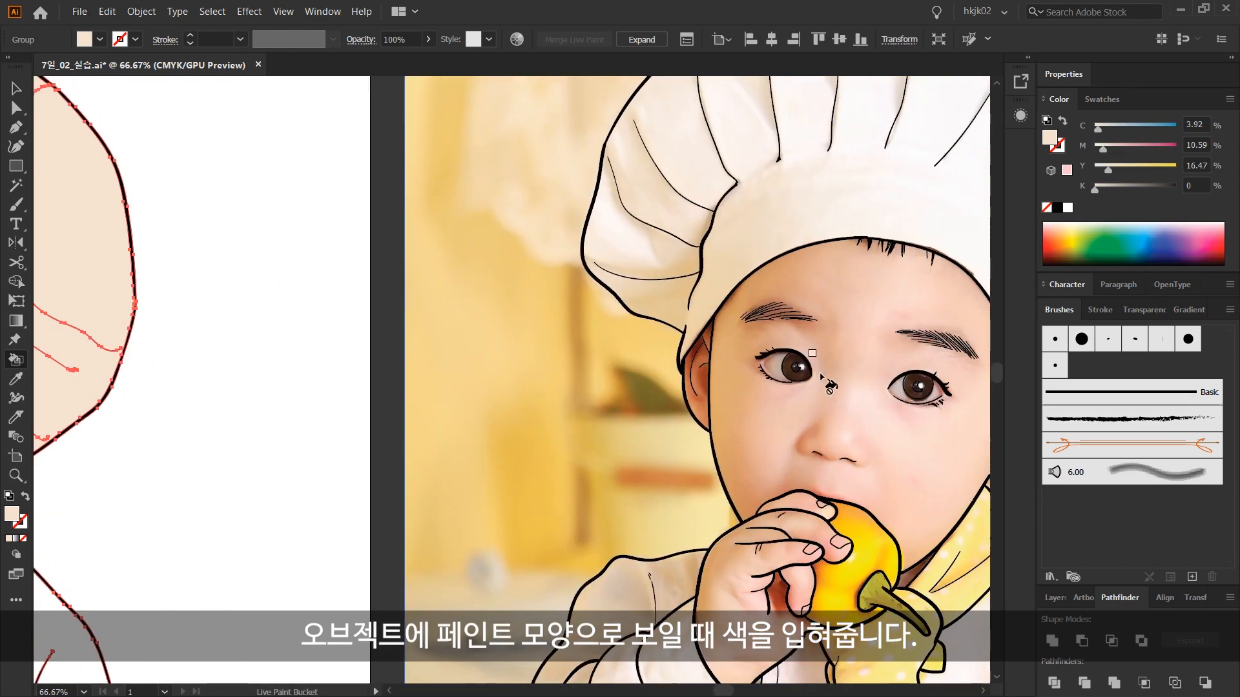
left_click(787, 403, "alt")
scroll(787, 403, "left", 10)
left_click(508, 317)
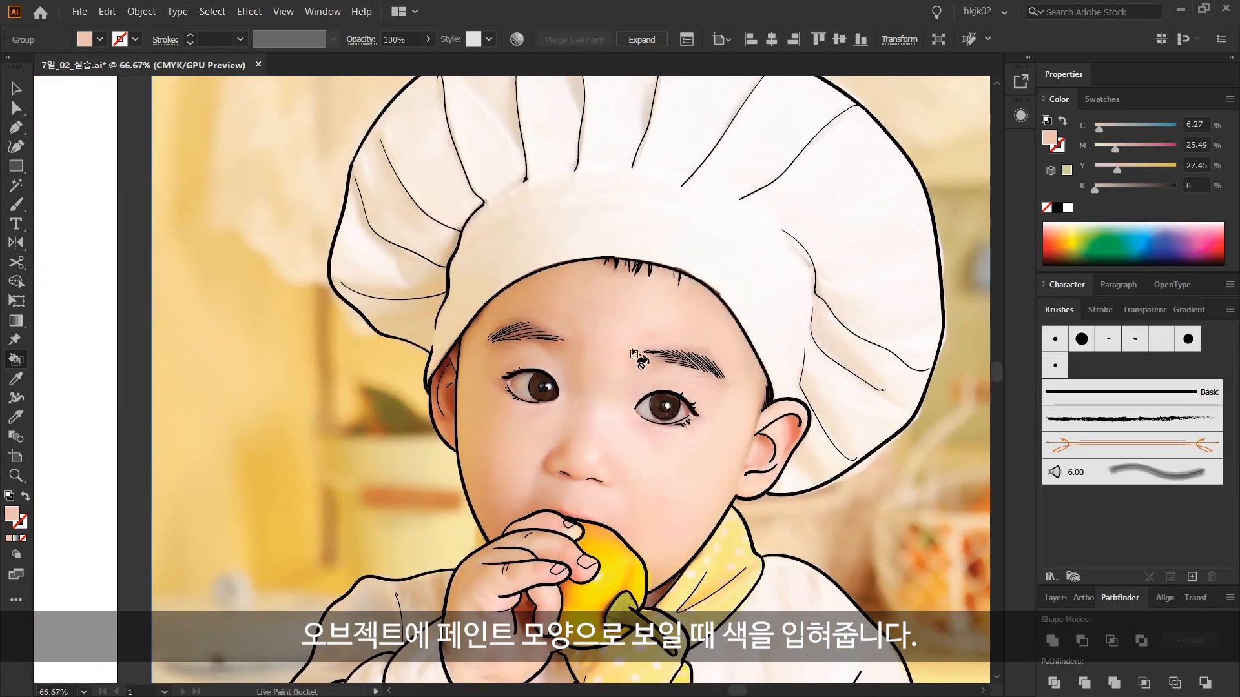
Sample the skin tone from the forehead in the photo and fill the drawing's face, ears and hand with it.
left_click(651, 324, "alt")
left_click_drag(233, 441, 646, 391)
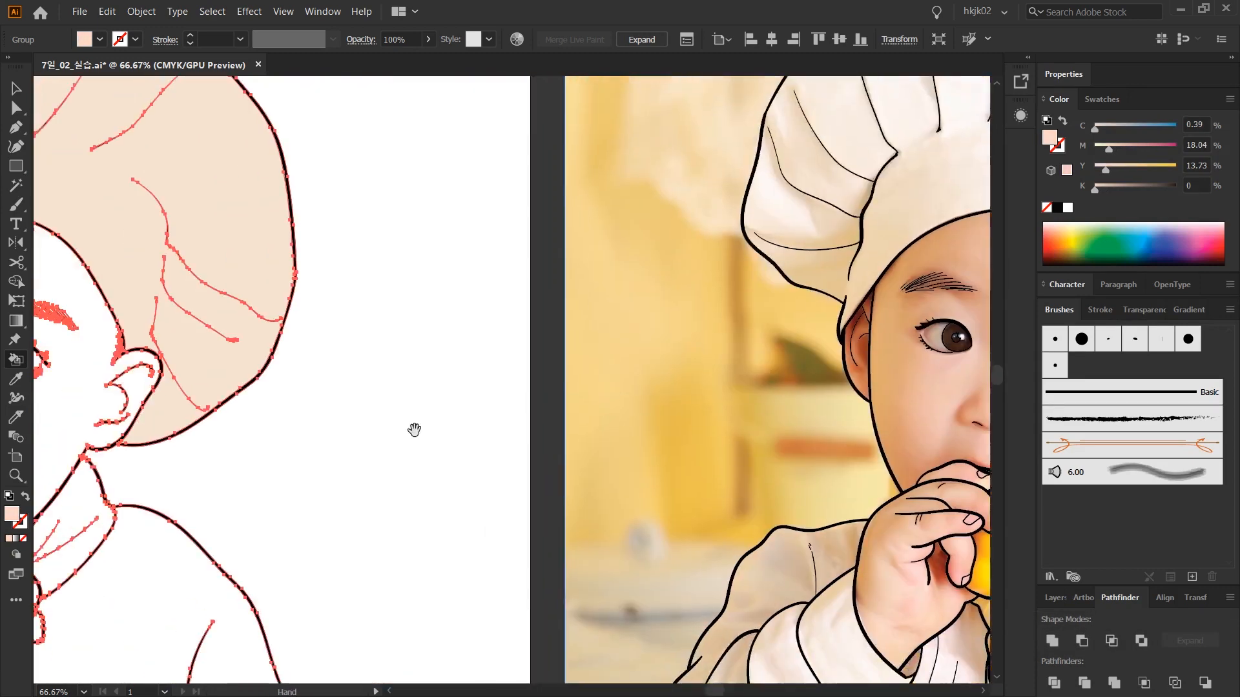
left_click_drag(414, 429, 607, 426)
left_click(200, 409)
left_click_drag(200, 409, 332, 407)
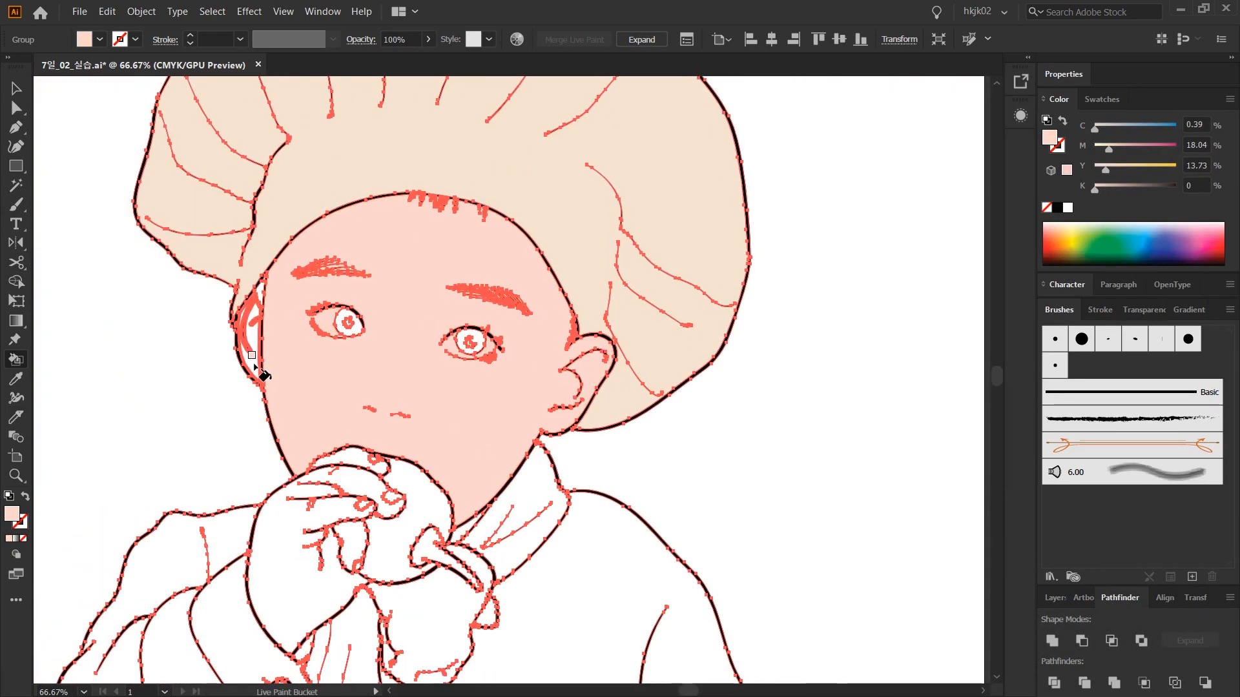
left_click(285, 552)
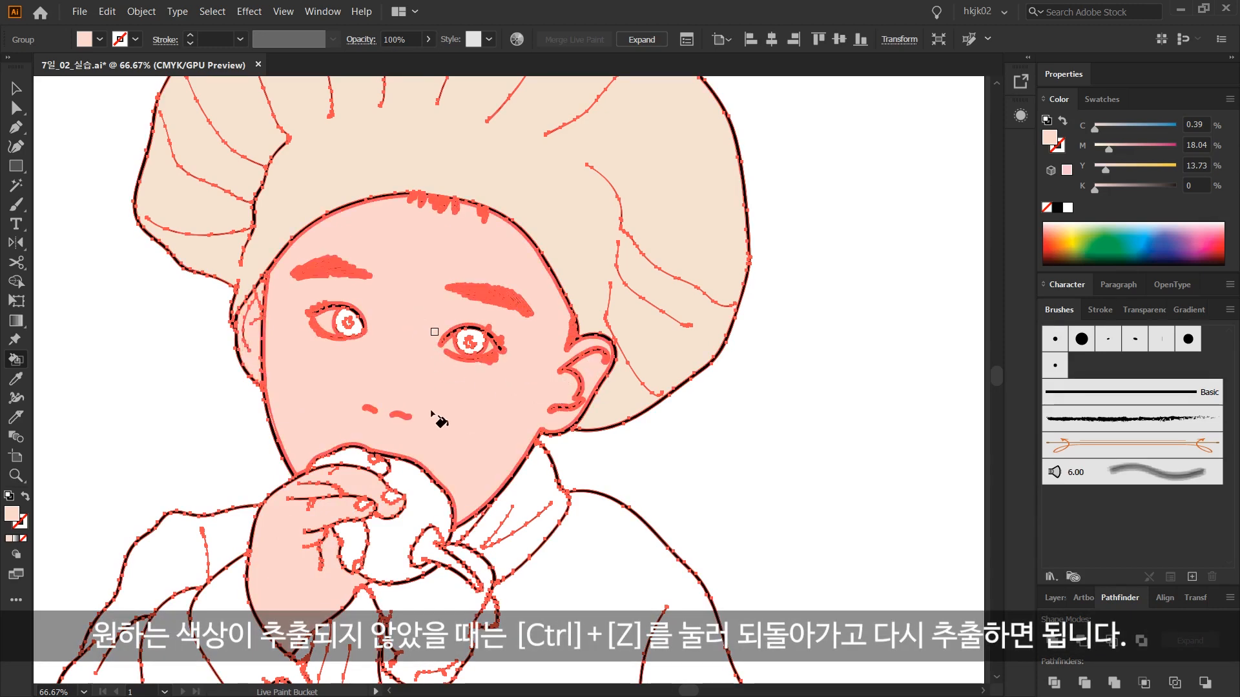
Sample colours from the photo and use Live Paint to fill the remaining areas, including the shirt, scarf, fruit and apron.
left_click_drag(416, 470, 421, 357)
mouse_move(944, 337)
left_mouse_down()
mouse_move(540, 432)
mouse_move(243, 483)
left_mouse_up()
left_click(723, 349, "alt")
left_click_drag(53, 501, 648, 501)
left_click(253, 379)
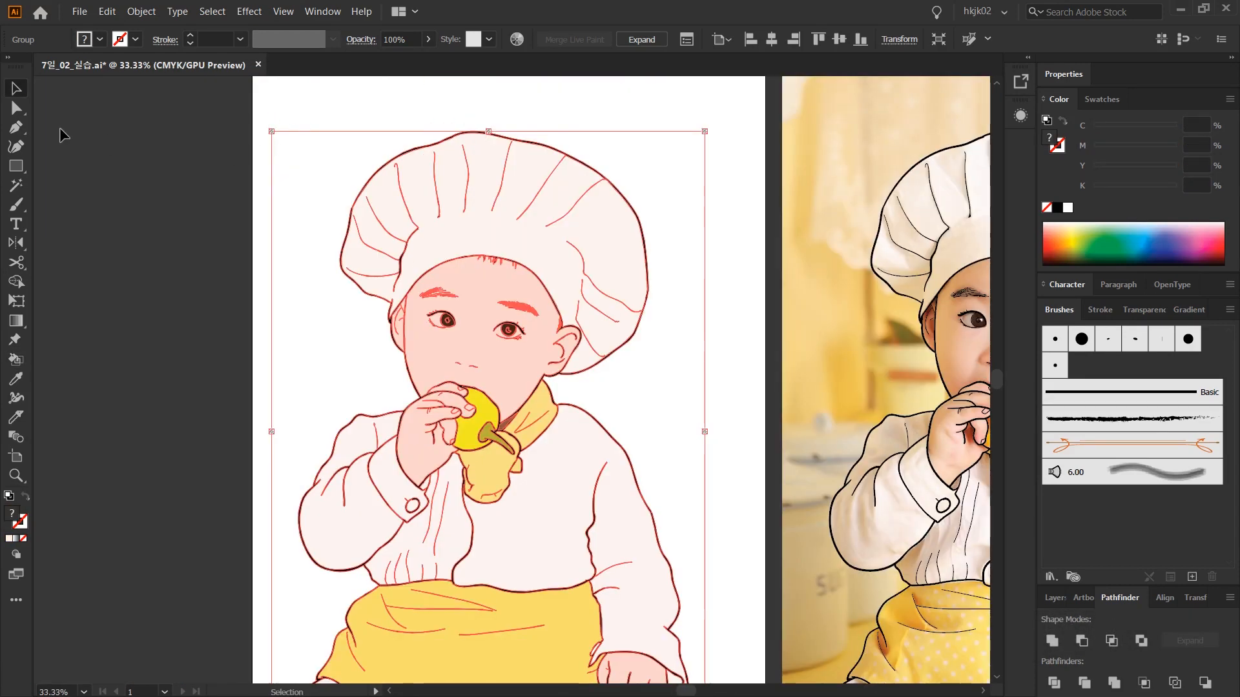
Try moving only the hat's painted area with Direct Selection, and undo the move.
left_click(20, 114)
left_click(299, 199)
left_click(462, 248)
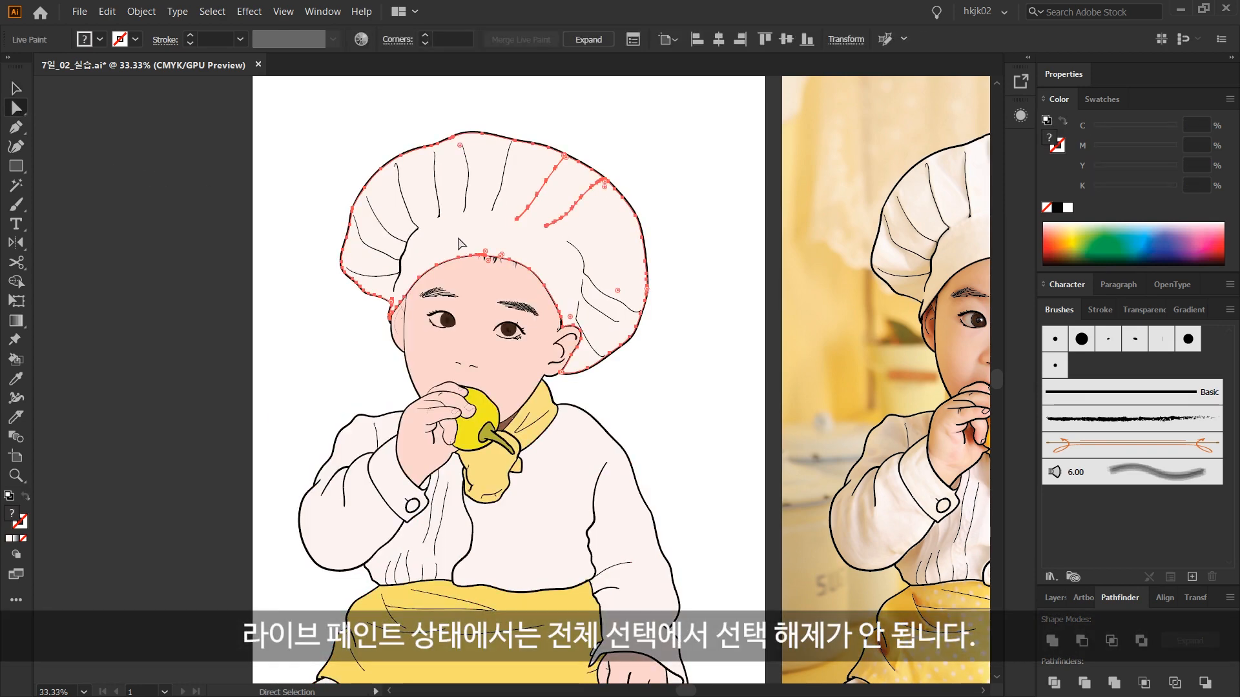
left_click_drag(454, 239, 401, 324)
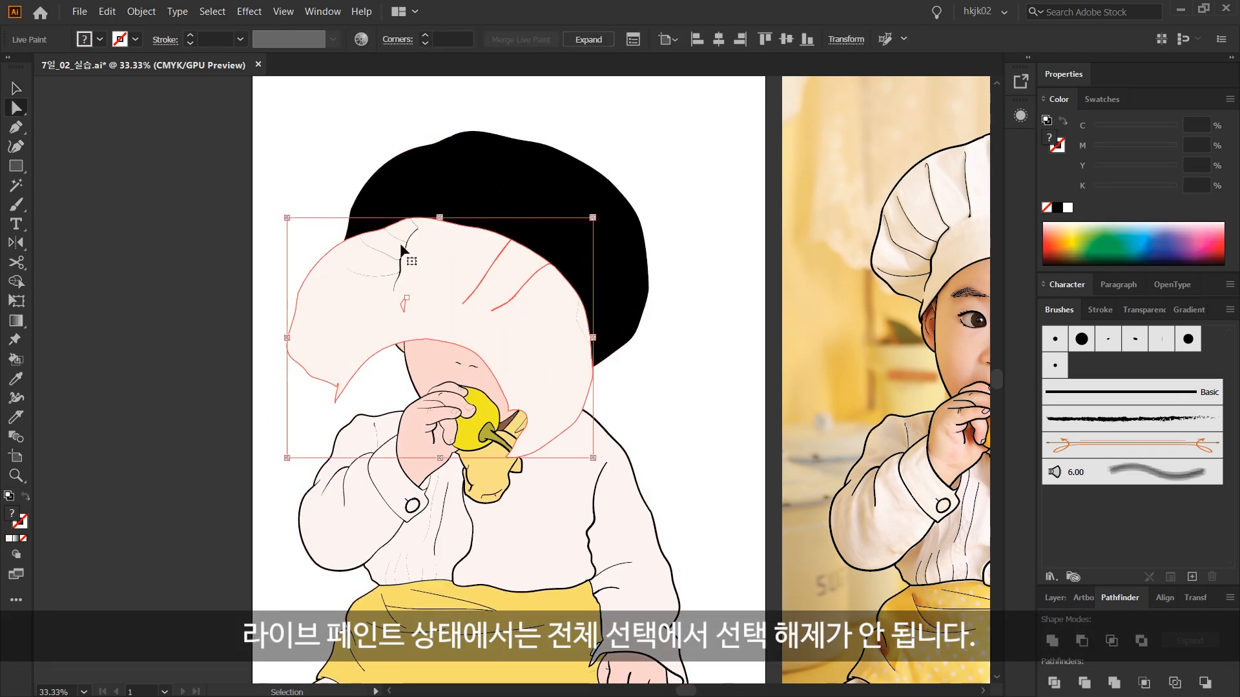
key("ctrl+z")
Select the whole coloured drawing and expand its Live Paint group into regular objects.
left_click(16, 88)
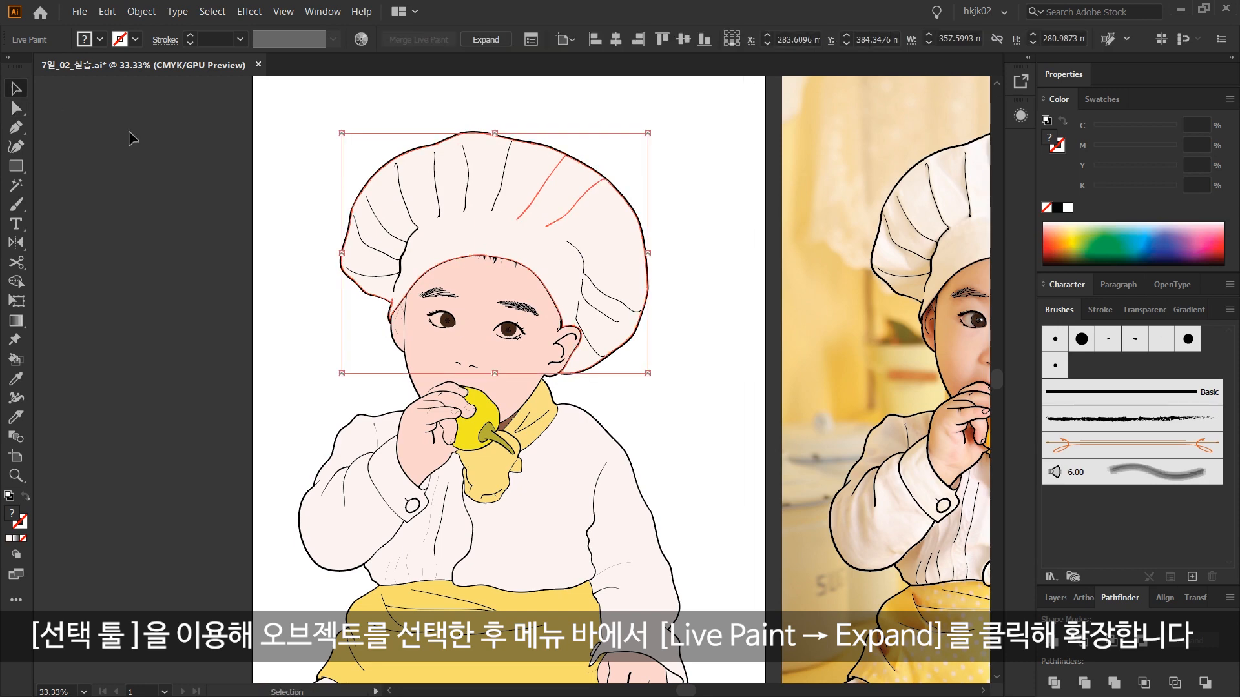
left_click(371, 291)
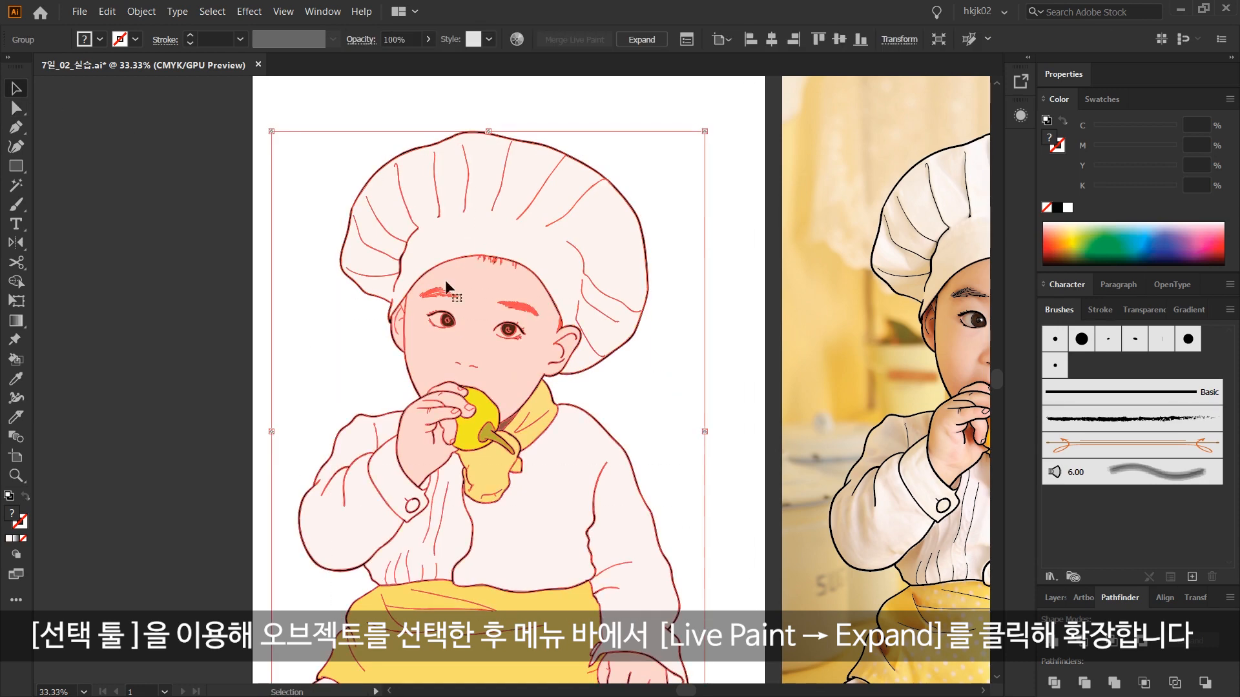
left_click(150, 13)
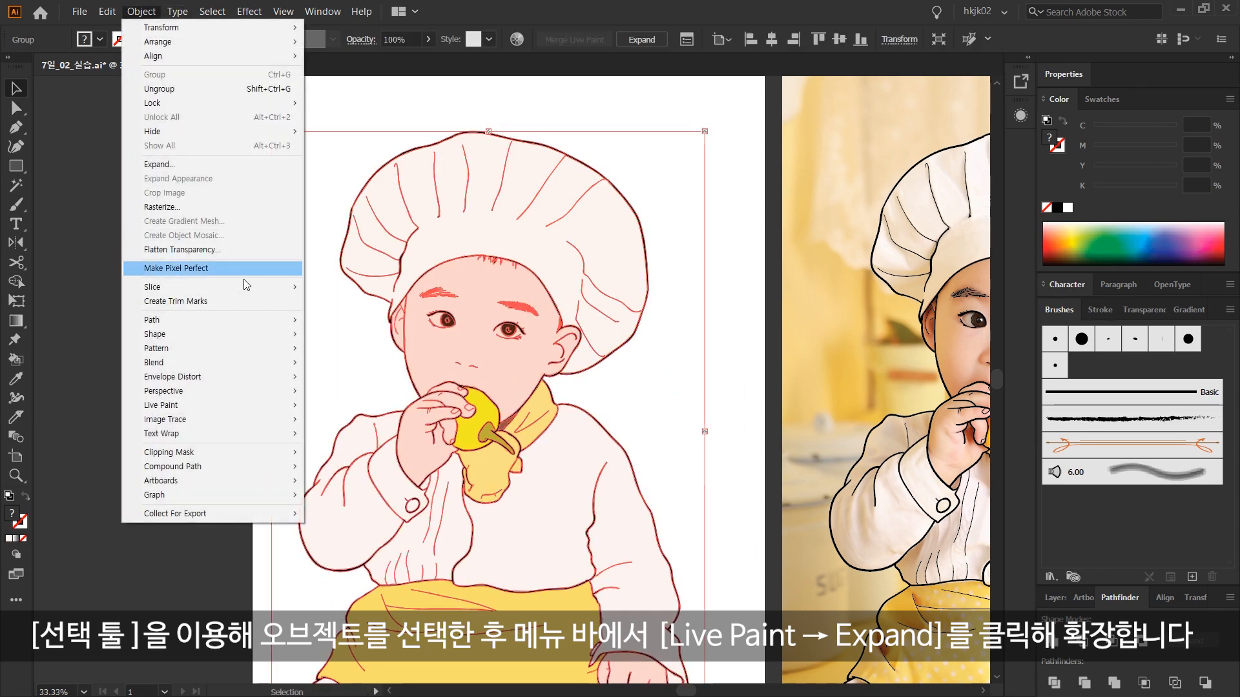
mouse_move(260, 408)
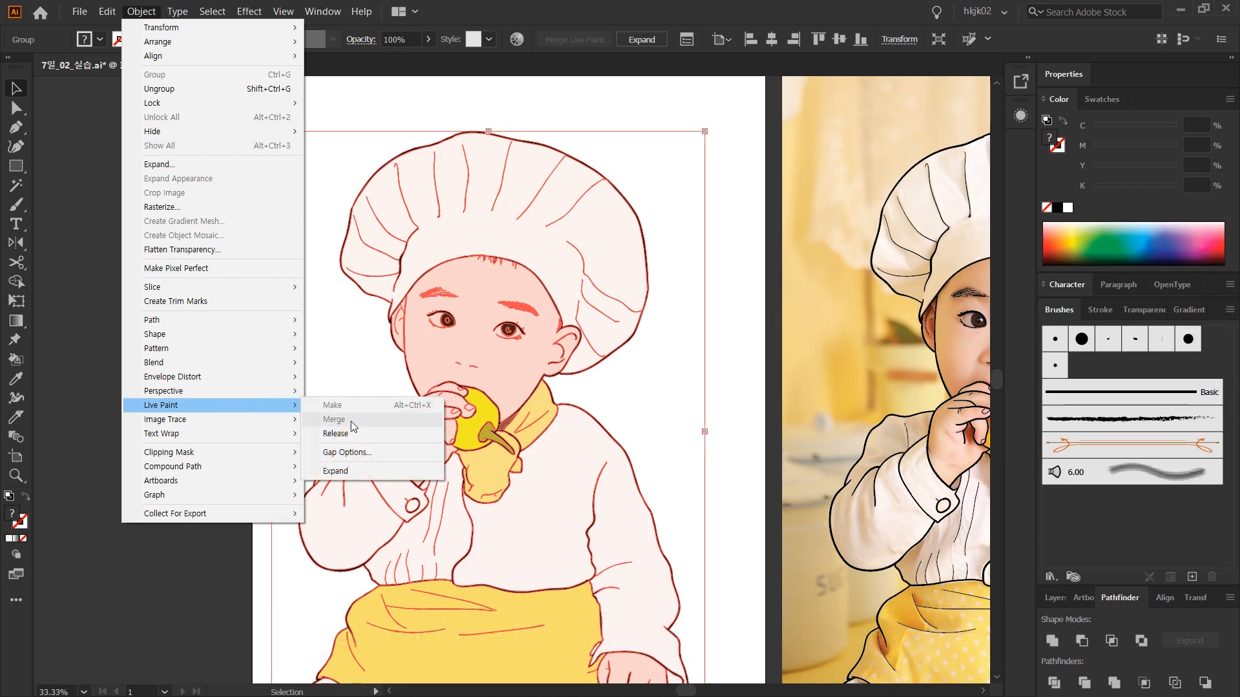
left_click(353, 474)
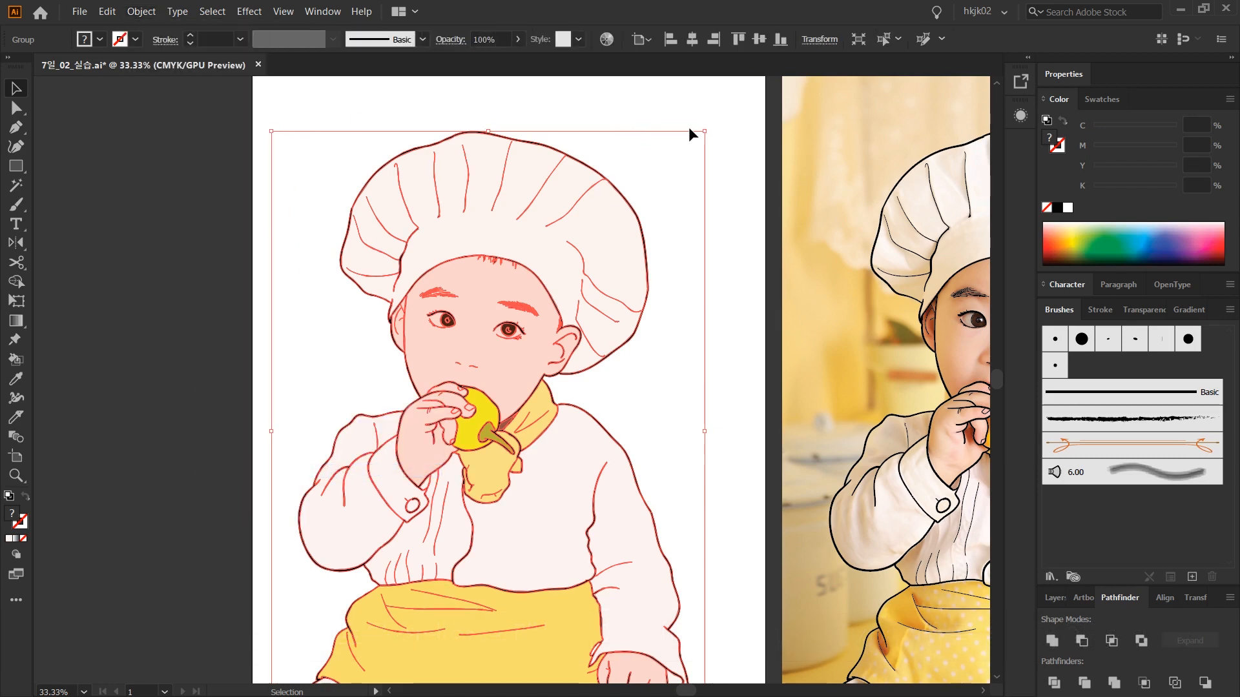
right_click(506, 279)
left_click(669, 312)
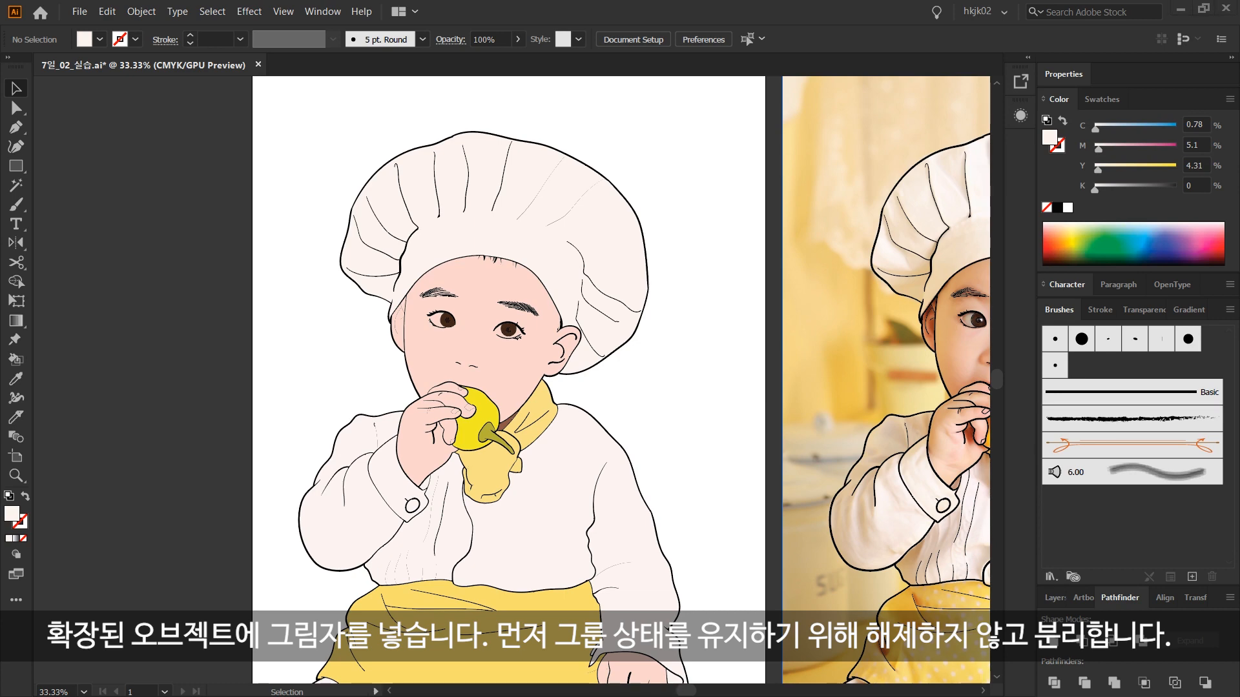
left_click(505, 275)
right_click(506, 277)
key("Escape")
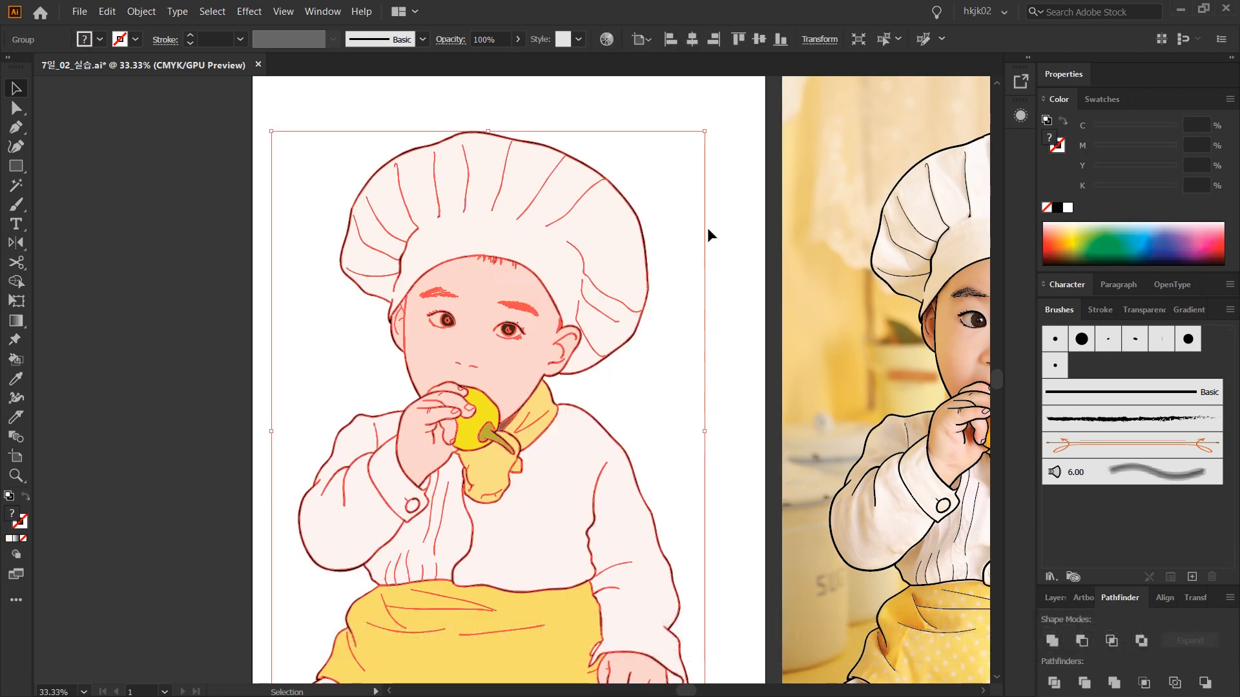
left_click(709, 231)
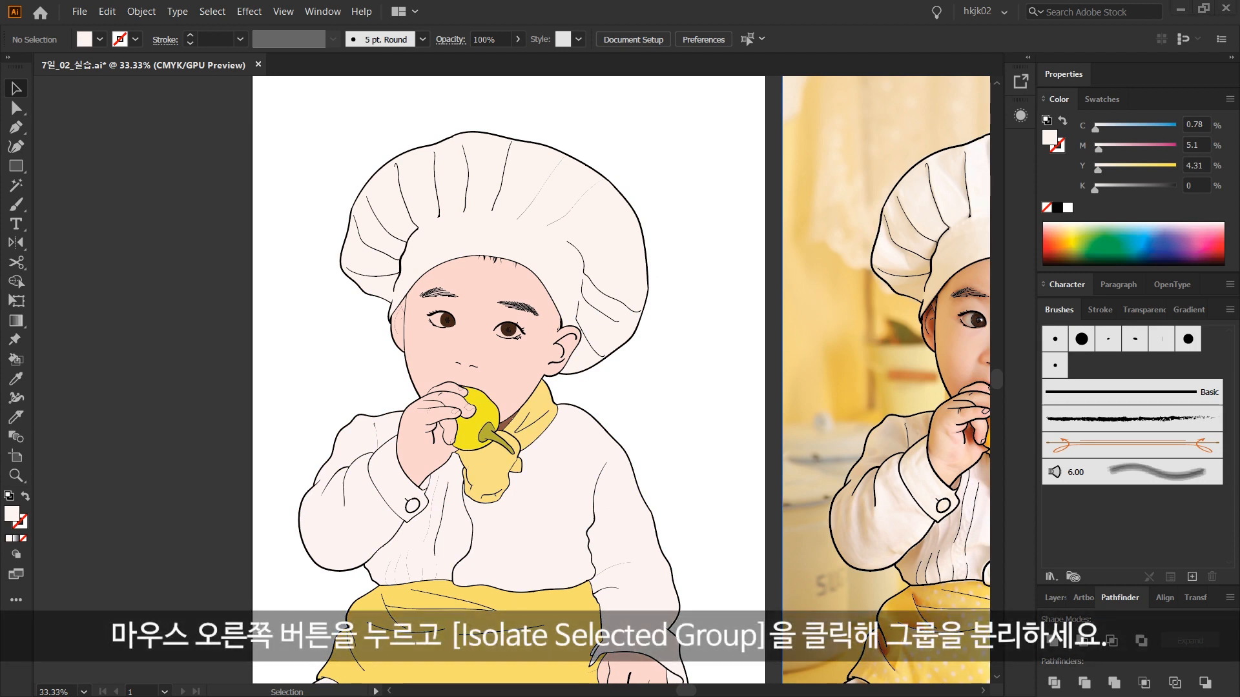
Select the expanded drawing and enter isolation mode for its group.
right_click(525, 285)
left_click(463, 279)
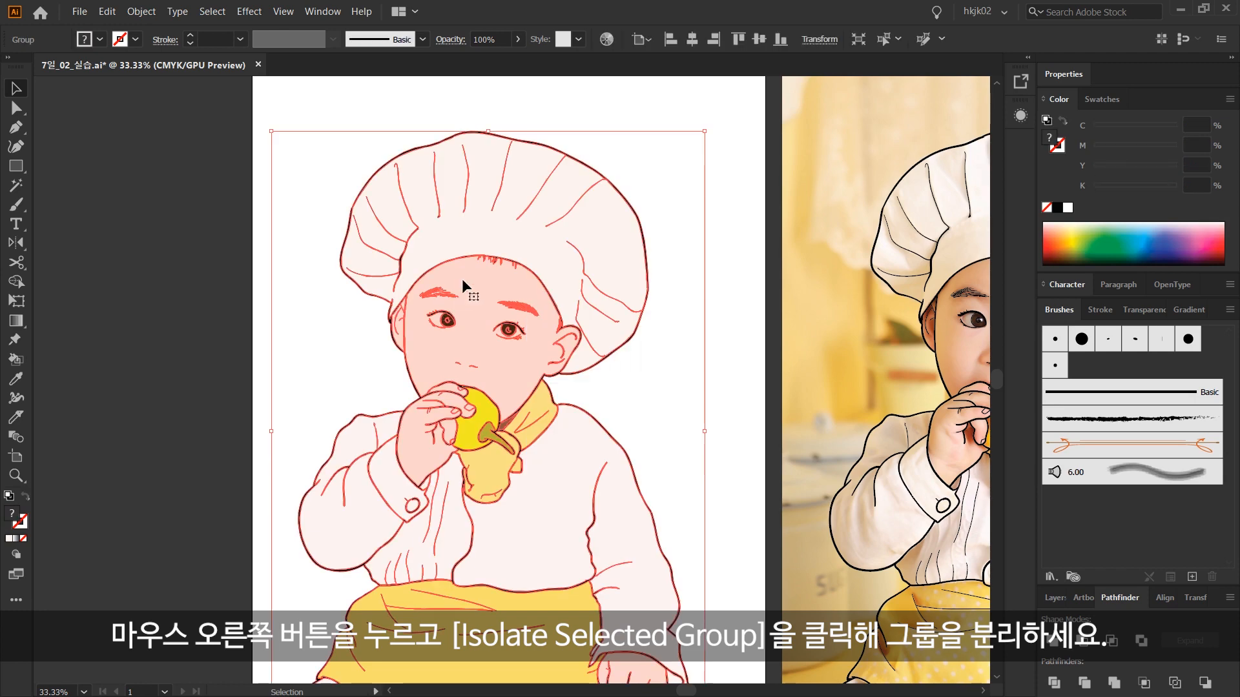
right_click(463, 281)
left_click(548, 373)
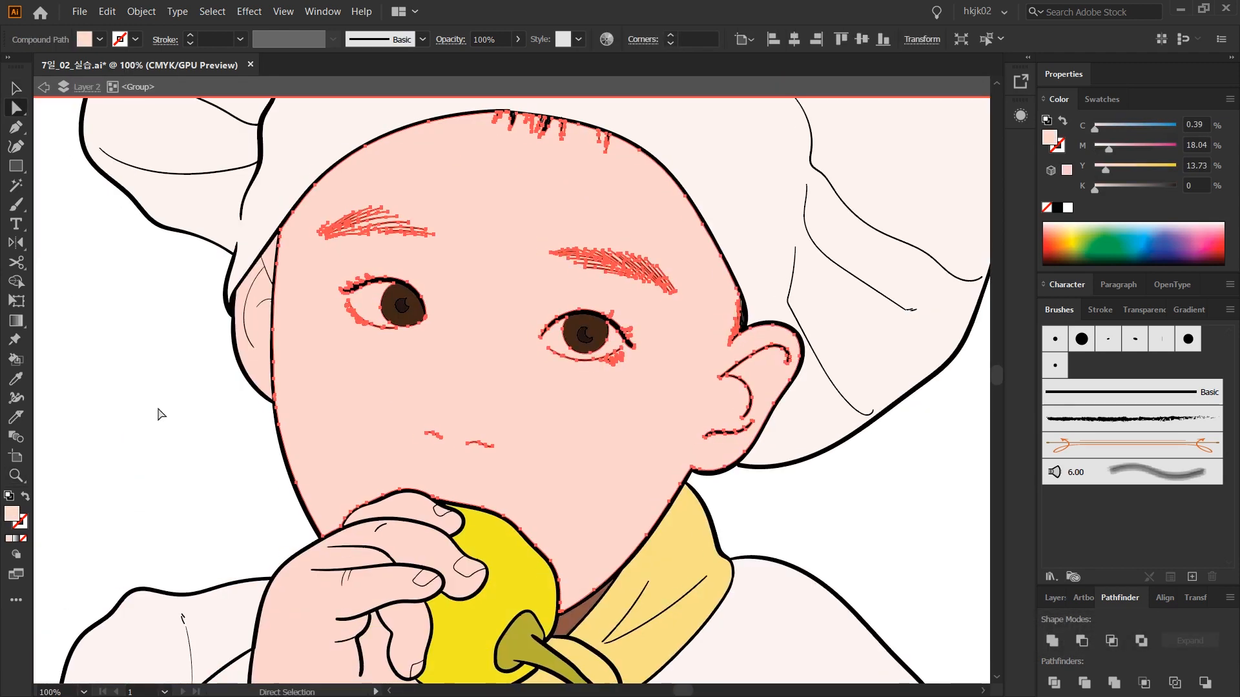
Use the Knife to cut shadow areas along both sides of the jaw and across the forehead under the hat.
left_click(17, 418)
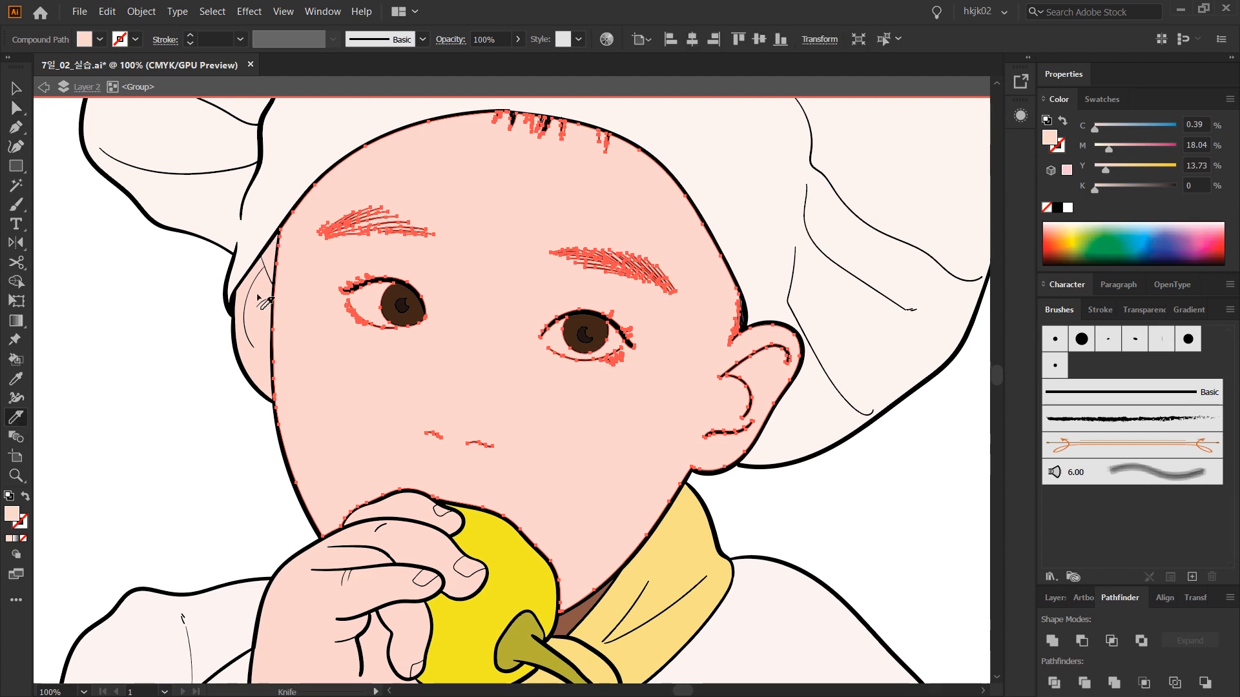
left_click_drag(290, 411, 401, 502)
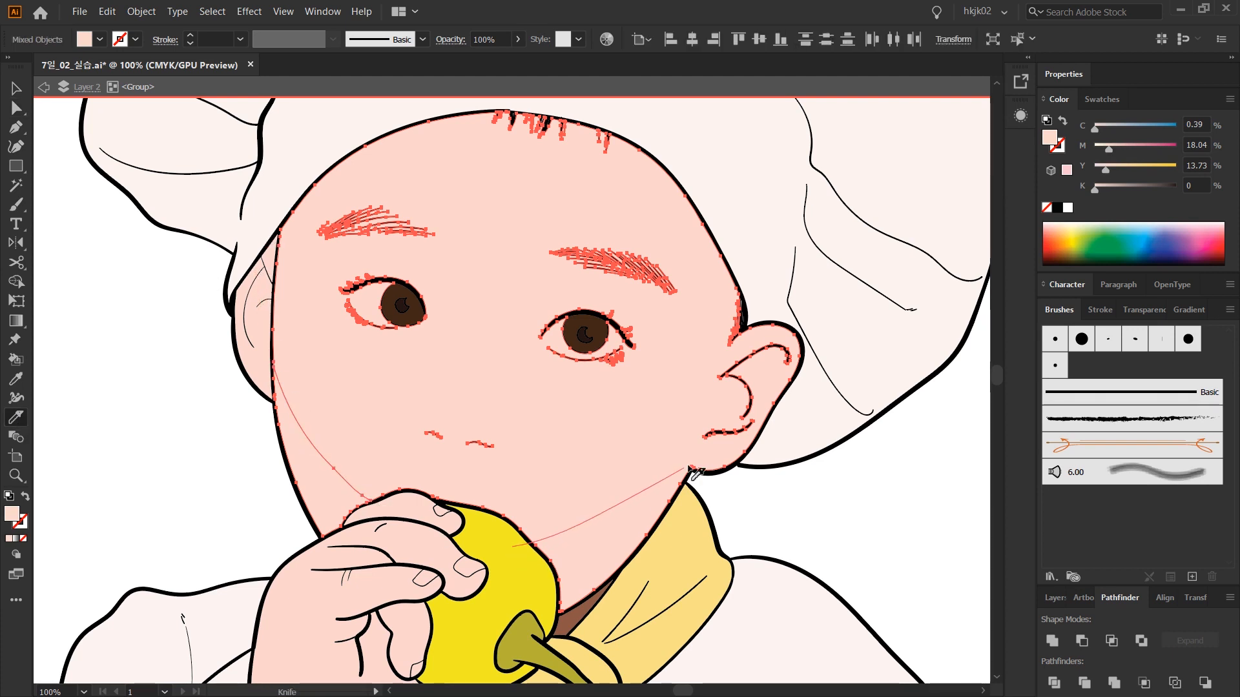
scroll(457, 311, "up", 2)
mouse_move(254, 296)
left_mouse_down()
mouse_move(364, 241)
mouse_move(575, 236)
mouse_move(688, 303)
mouse_move(739, 364)
left_mouse_up()
key("ctrl+z")
mouse_move(300, 252)
left_mouse_down()
mouse_move(515, 202)
mouse_move(695, 283)
mouse_move(610, 219)
left_mouse_up()
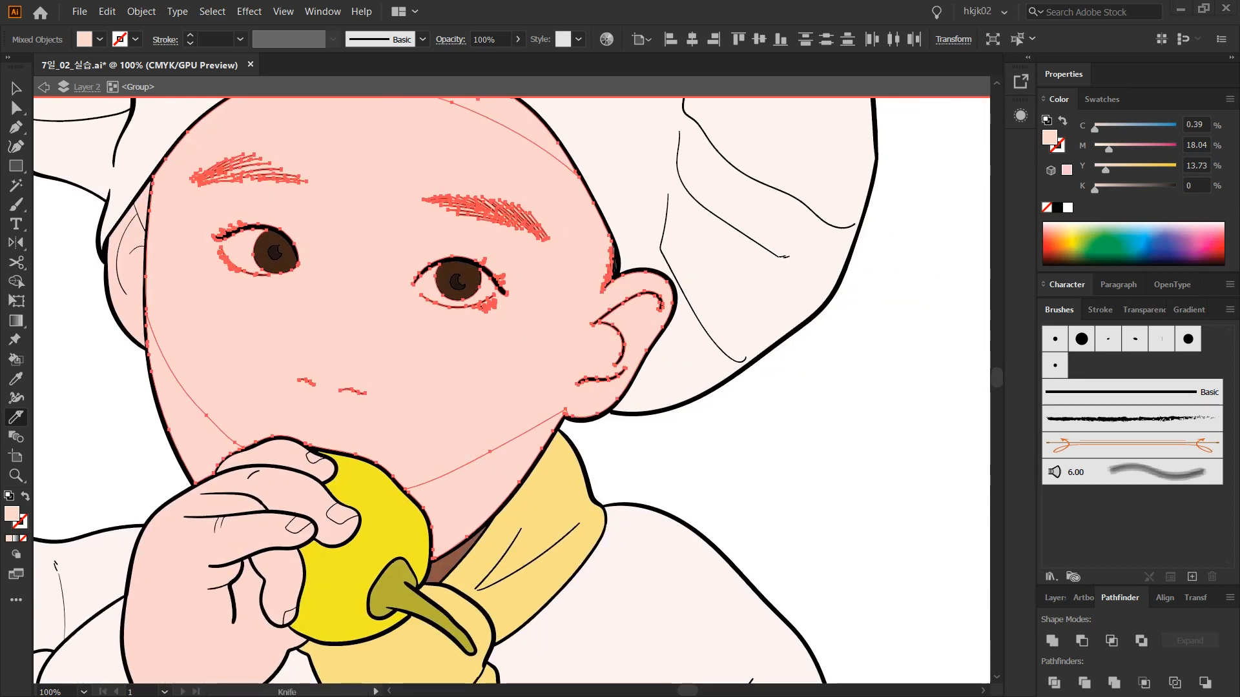
Cut shadow areas with the Knife inside the right ear's folds and along its outer rim down to the lobe.
key("z")
left_click_drag(638, 315, 659, 384)
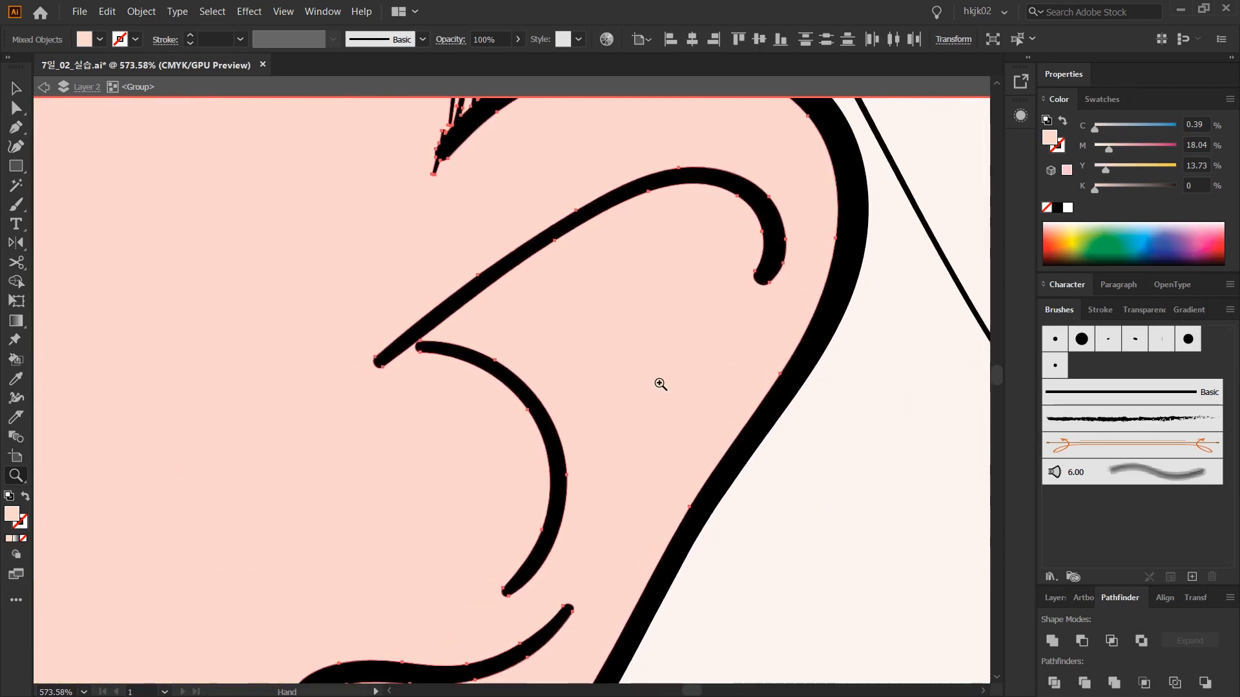
left_click(17, 419)
left_click_drag(727, 205, 550, 425)
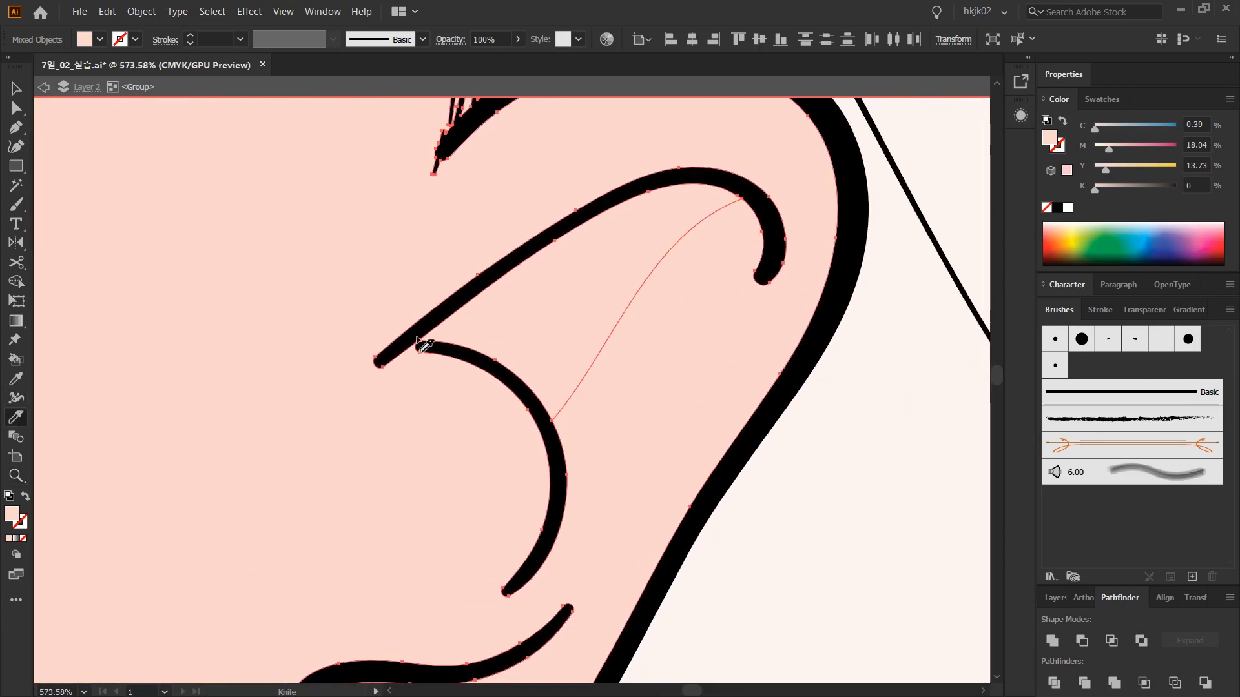
scroll(648, 296, "down", 5)
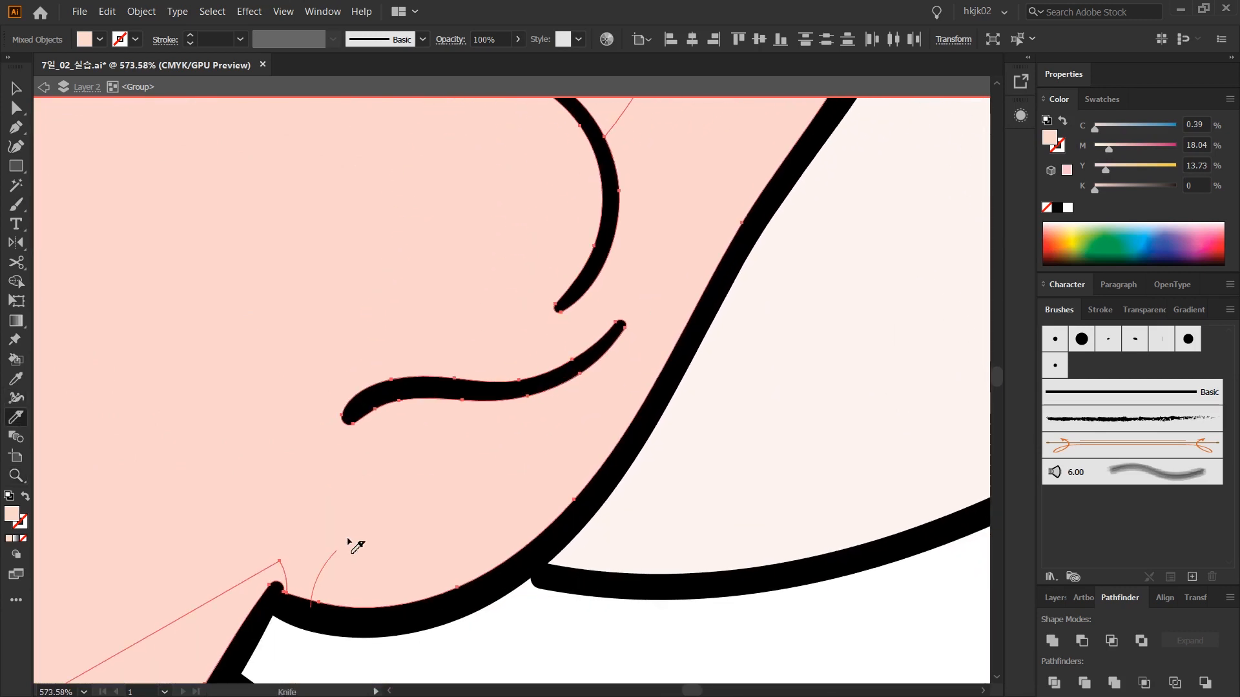
mouse_move(349, 543)
left_mouse_down()
mouse_move(518, 413)
mouse_move(646, 225)
mouse_move(756, 153)
mouse_move(813, 148)
left_mouse_up()
Select the cut shadow pieces on the forehead, jaw and right ear, and set their fill to C 5, M 30, Y 26.
key("ctrl+space")
left_click(555, 439, "ctrl+alt")
left_click(510, 405, "ctrl+alt")
left_click(510, 405, "ctrl+alt")
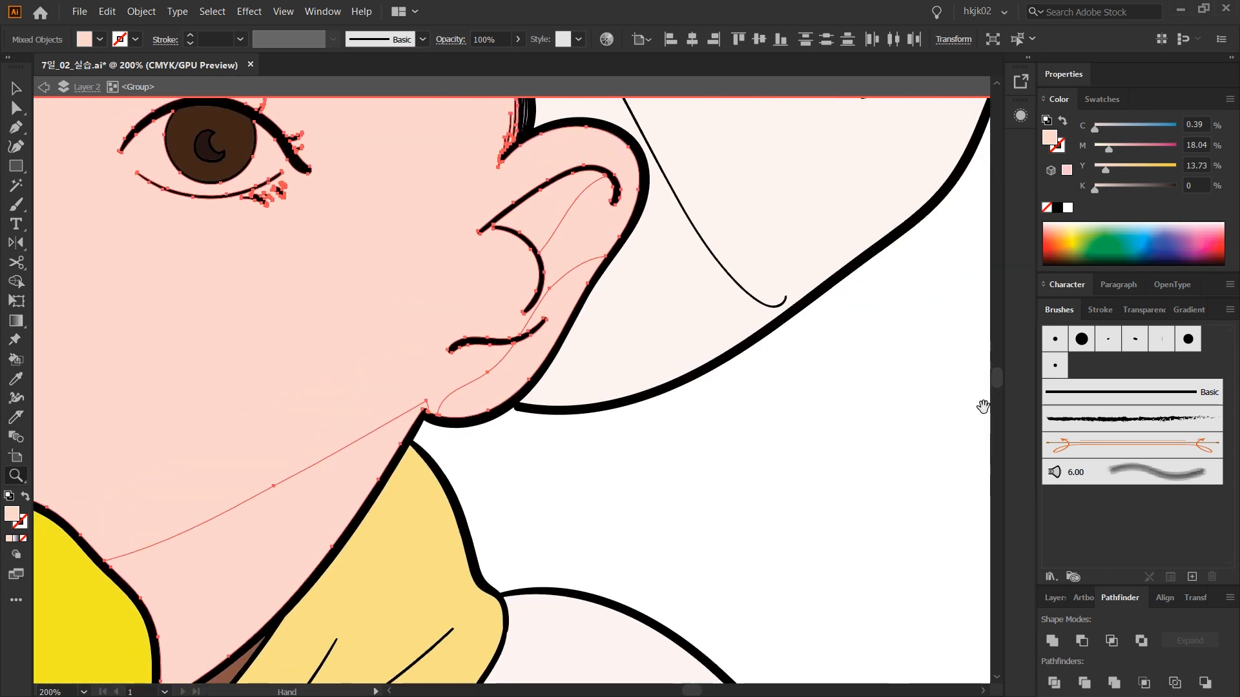
left_click(501, 410, "alt")
left_click(502, 410, "alt")
left_click_drag(418, 355, 665, 538)
key("a")
key("ctrl+shift+a")
left_click(658, 239)
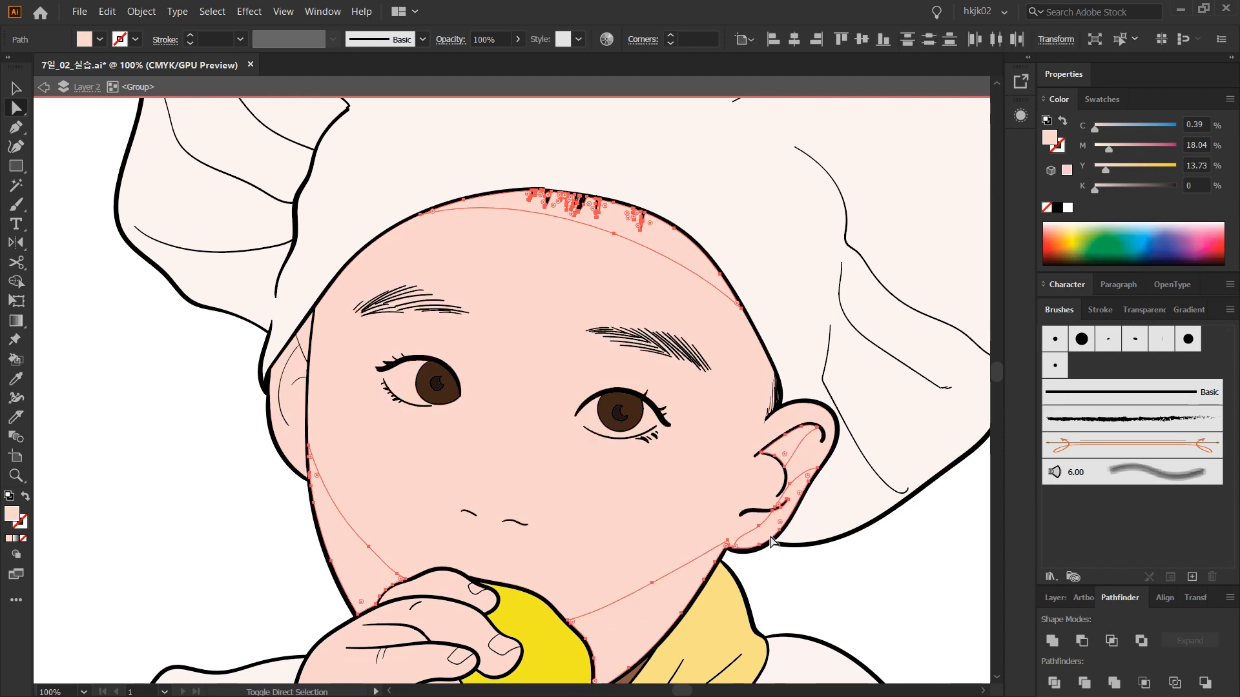
type("5")
key("Tab")
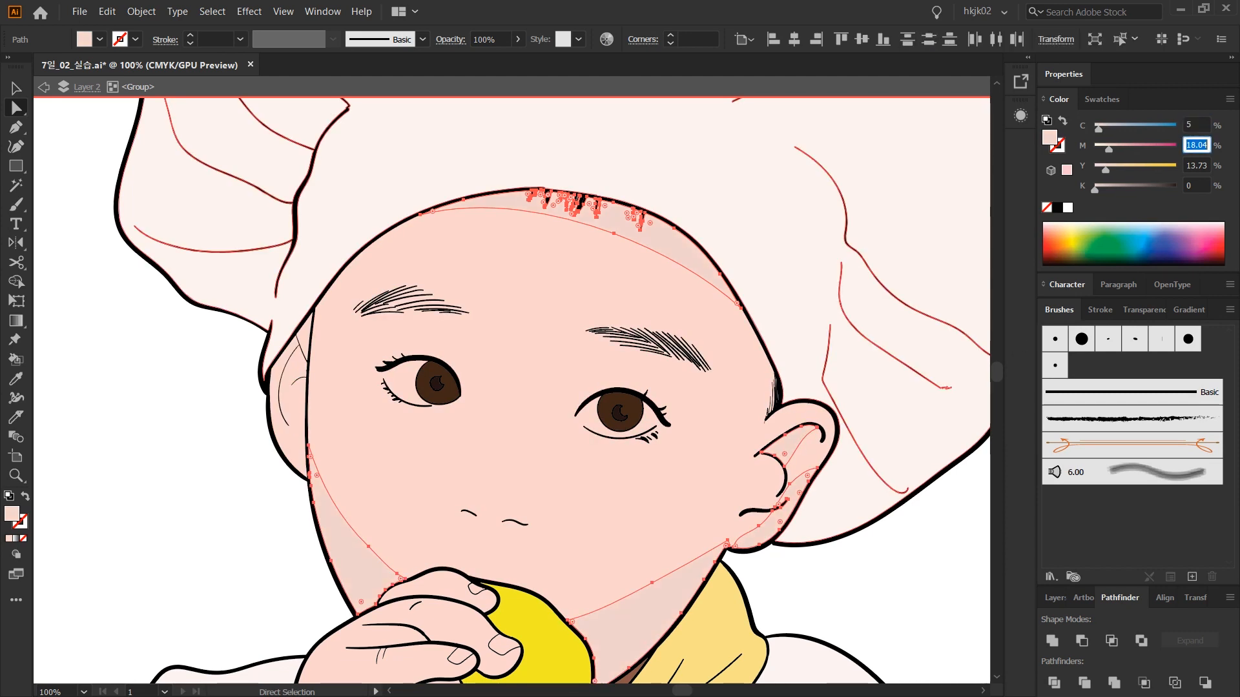
type("30")
key("Tab")
type("2")
left_click(888, 597)
Close the gaps in the left eye's outline with Knife cuts so its eyeball area separates from the face.
key("z")
triple_click(464, 400)
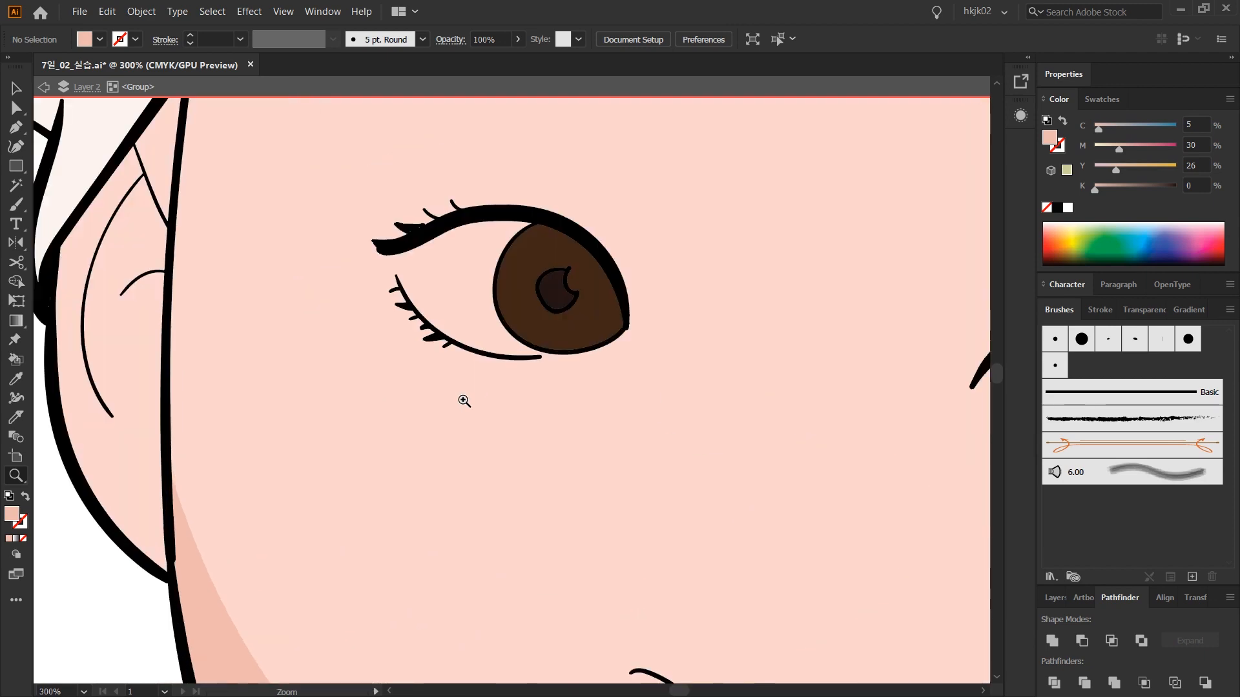
left_click(16, 417)
left_click(398, 251)
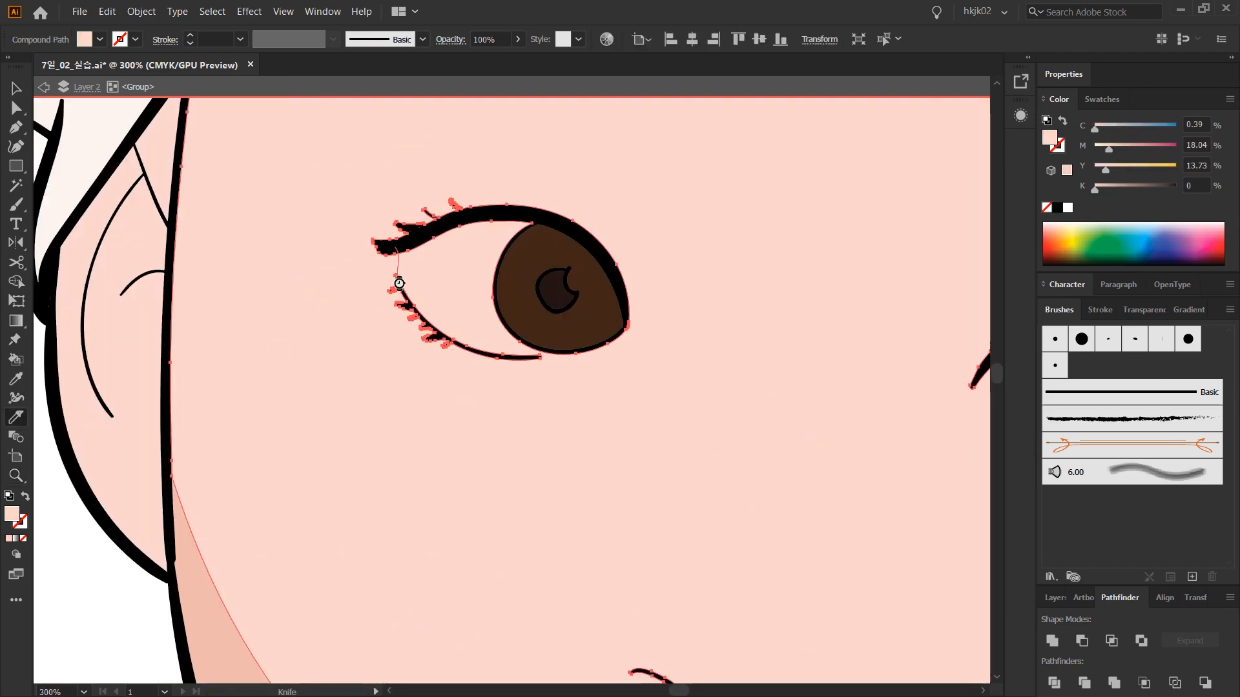
key("z")
left_click_drag(402, 282, 663, 401)
left_click(14, 424)
left_click_drag(735, 461, 188, 459)
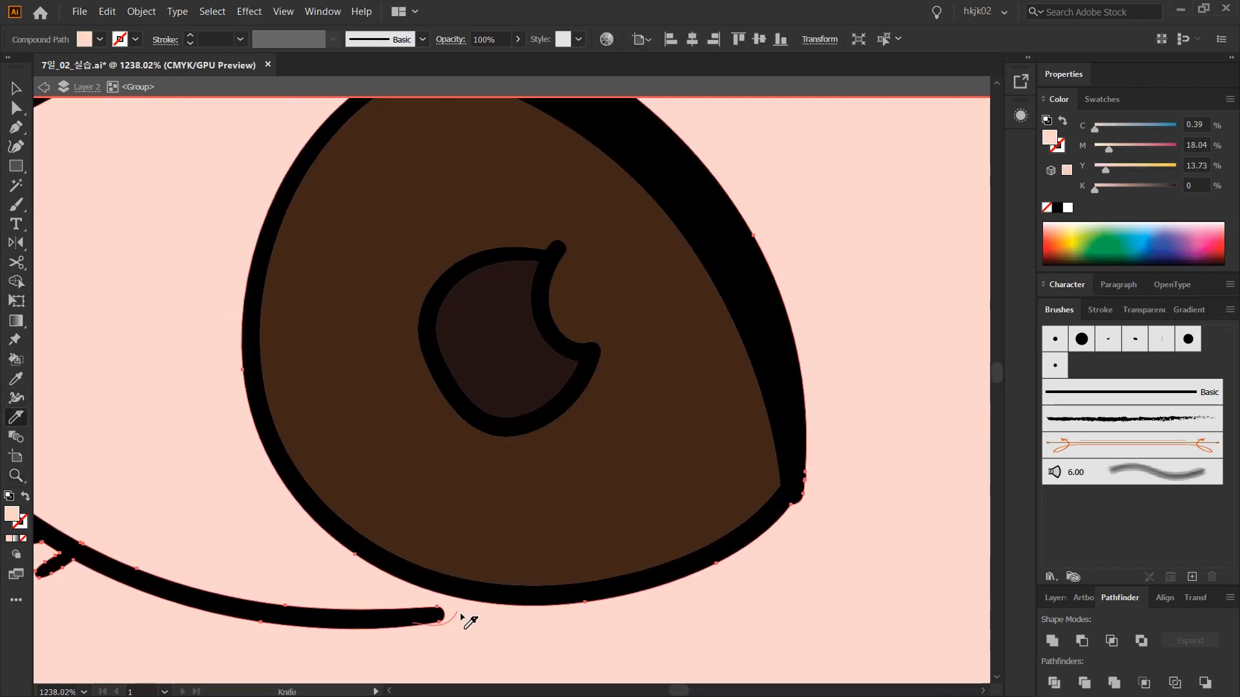
left_click_drag(440, 617, 517, 589)
mouse_move(758, 554)
left_mouse_down()
mouse_move(461, 329)
mouse_move(459, 255)
left_mouse_up()
Close the gaps at both corners of the right eye with Knife cuts to separate its eyeball area.
mouse_move(267, 328)
left_mouse_down()
mouse_move(313, 416)
mouse_move(382, 473)
left_mouse_up()
left_click_drag(983, 497, 460, 462)
mouse_move(777, 303)
left_mouse_down()
mouse_move(769, 380)
mouse_move(738, 422)
left_mouse_up()
Select the separated eyeball areas of both eyes and fill them with white.
key("z")
left_click(586, 434, "alt")
left_click(585, 432, "alt")
left_click(582, 427, "alt")
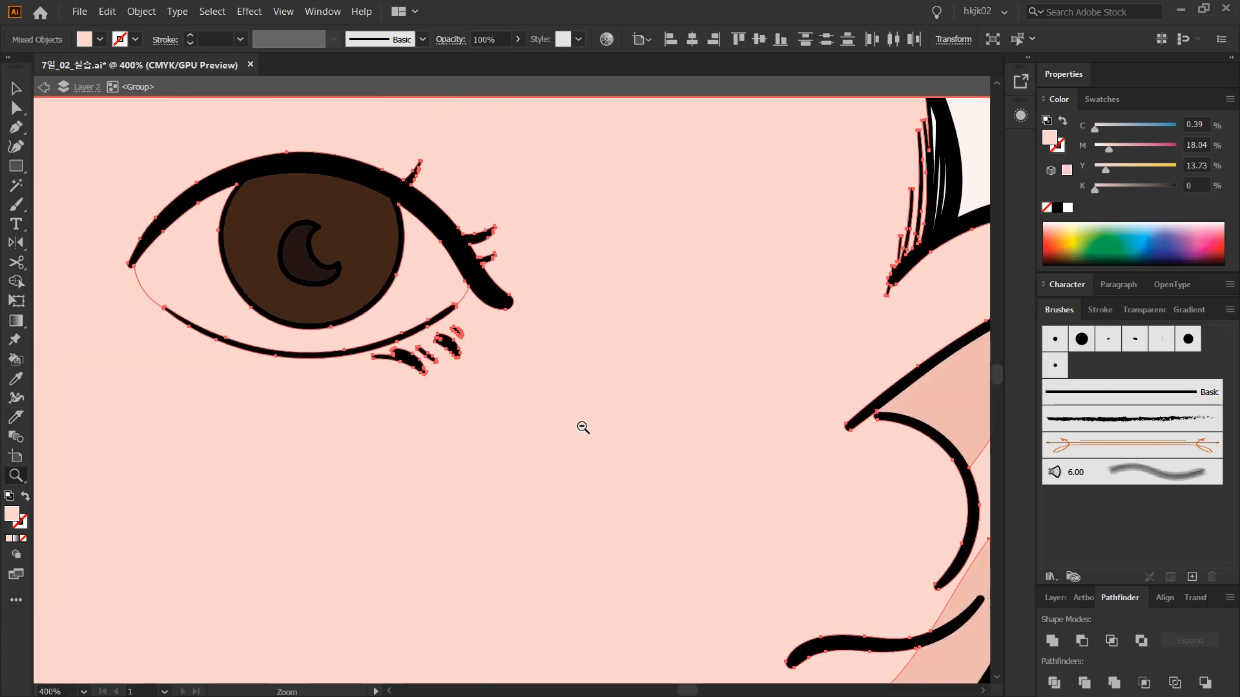
left_click(259, 328, "alt")
key("a")
key("ctrl+shift+a")
key("ctrl+a")
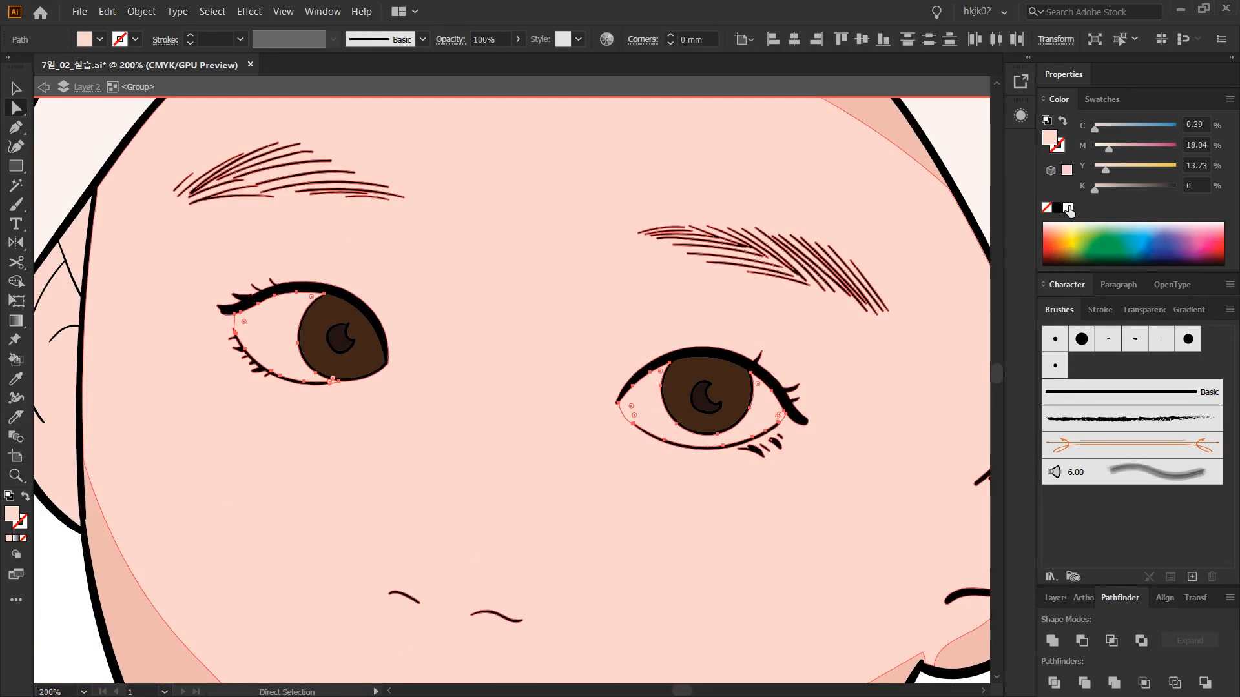
left_click(1069, 210)
key("ctrl+shift+a")
Select the left ear's skin area and cut a shadow shape along its inner fold with the Knife.
key("z")
left_click(459, 418, "alt")
left_click(458, 420, "alt")
key("v")
left_click_drag(293, 501, 258, 478)
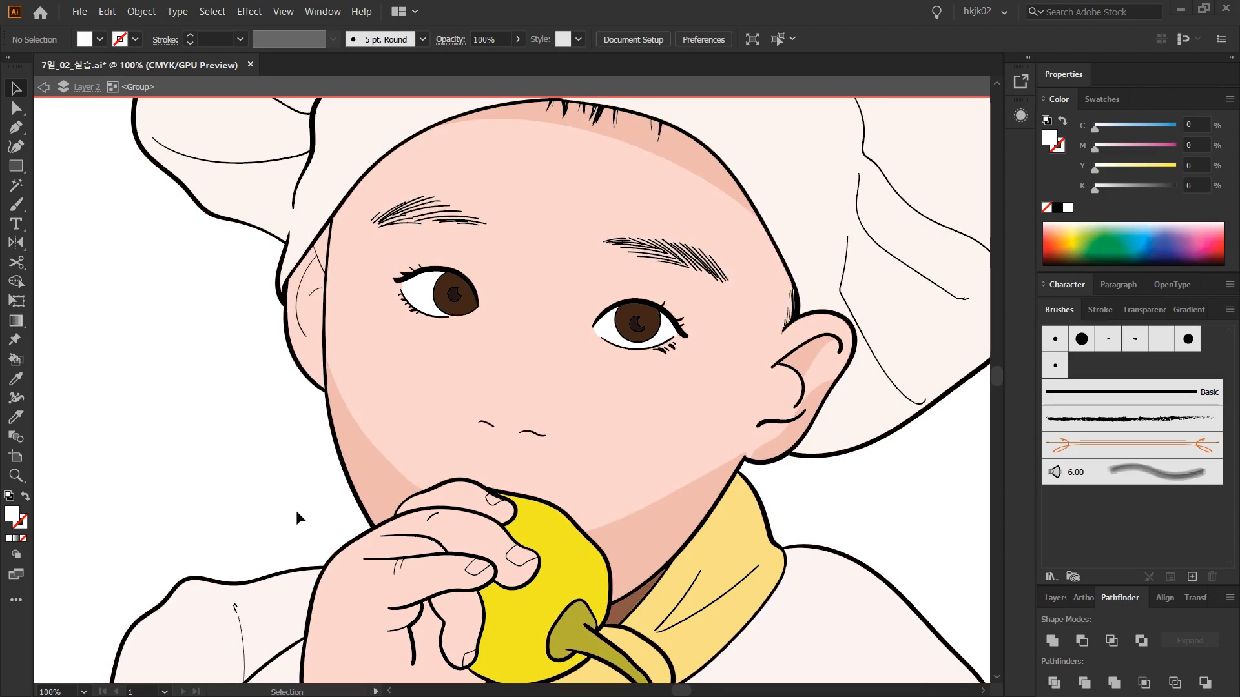
left_click_drag(299, 470, 305, 543)
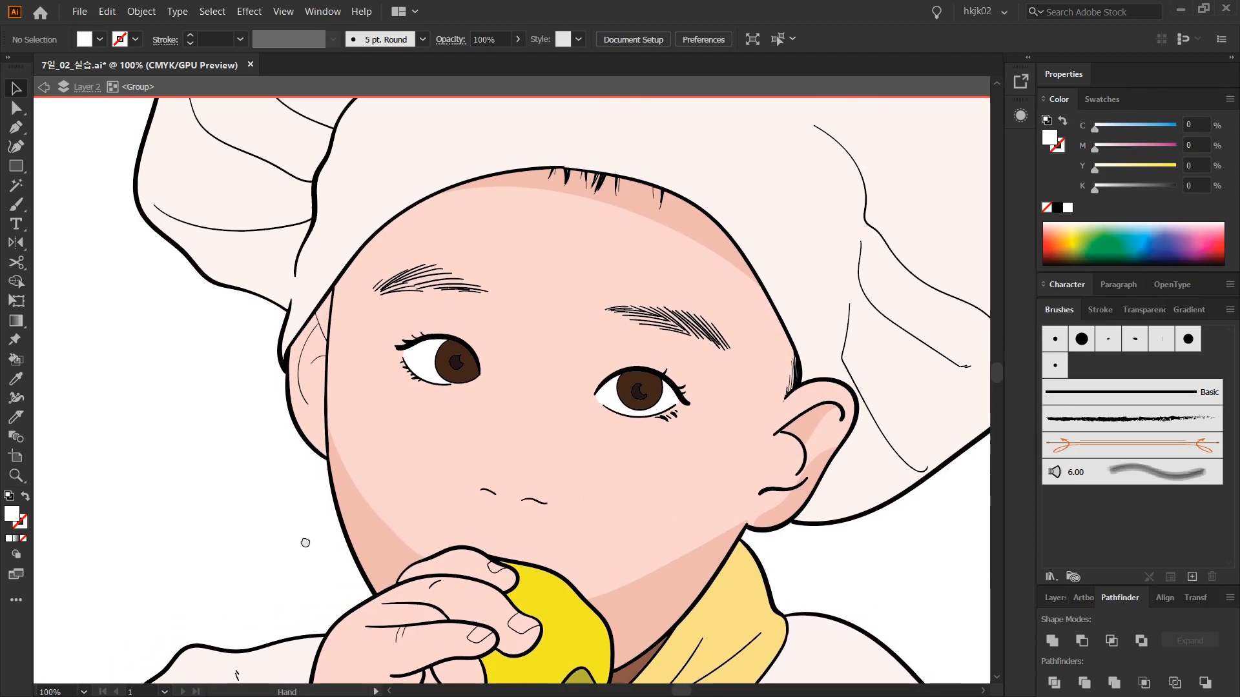
left_click(319, 445)
left_click(16, 416)
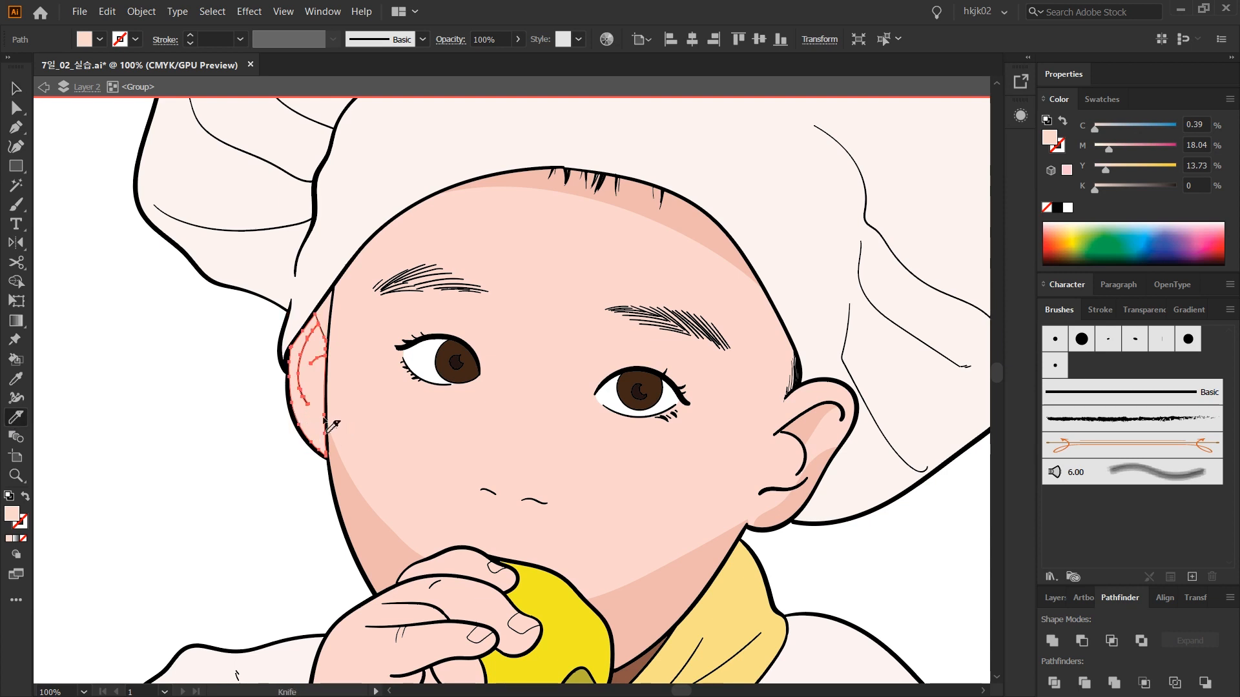
left_click_drag(336, 337, 336, 337)
Select the left ear's shadow pieces and fill them with the face shadow colour using the Eyedropper.
key("z")
key("a")
left_click(242, 421)
left_click(302, 415)
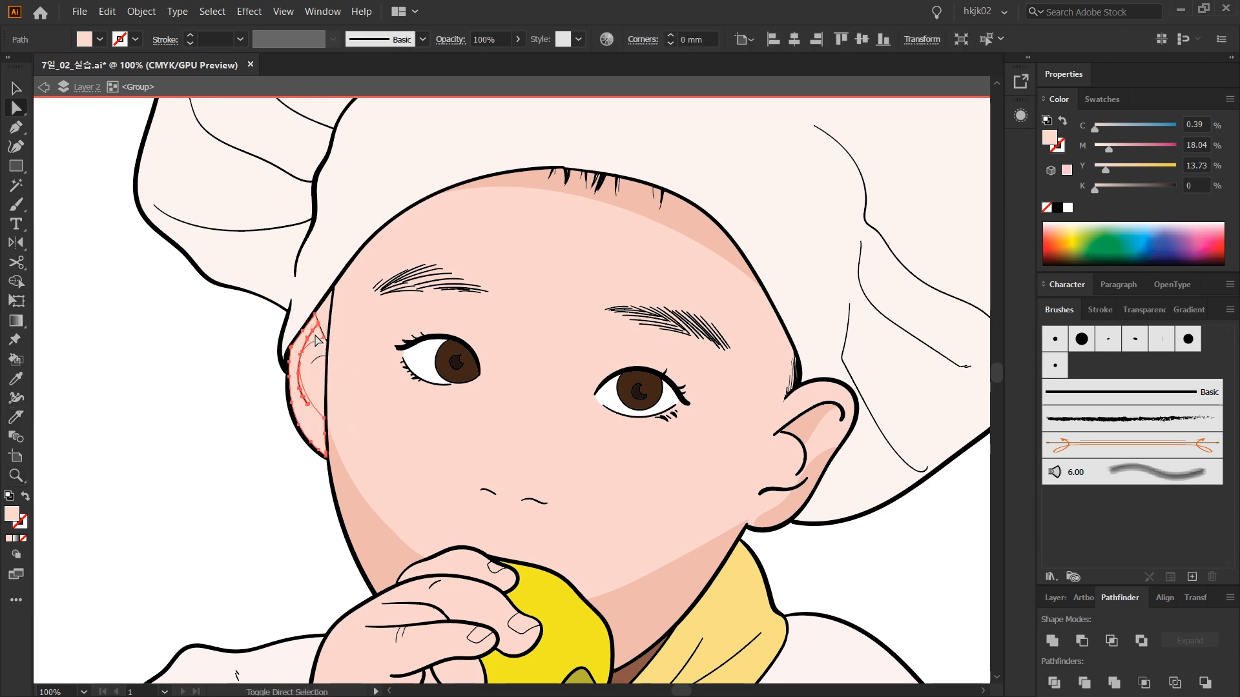
left_click(325, 314, "shift")
left_click(17, 385)
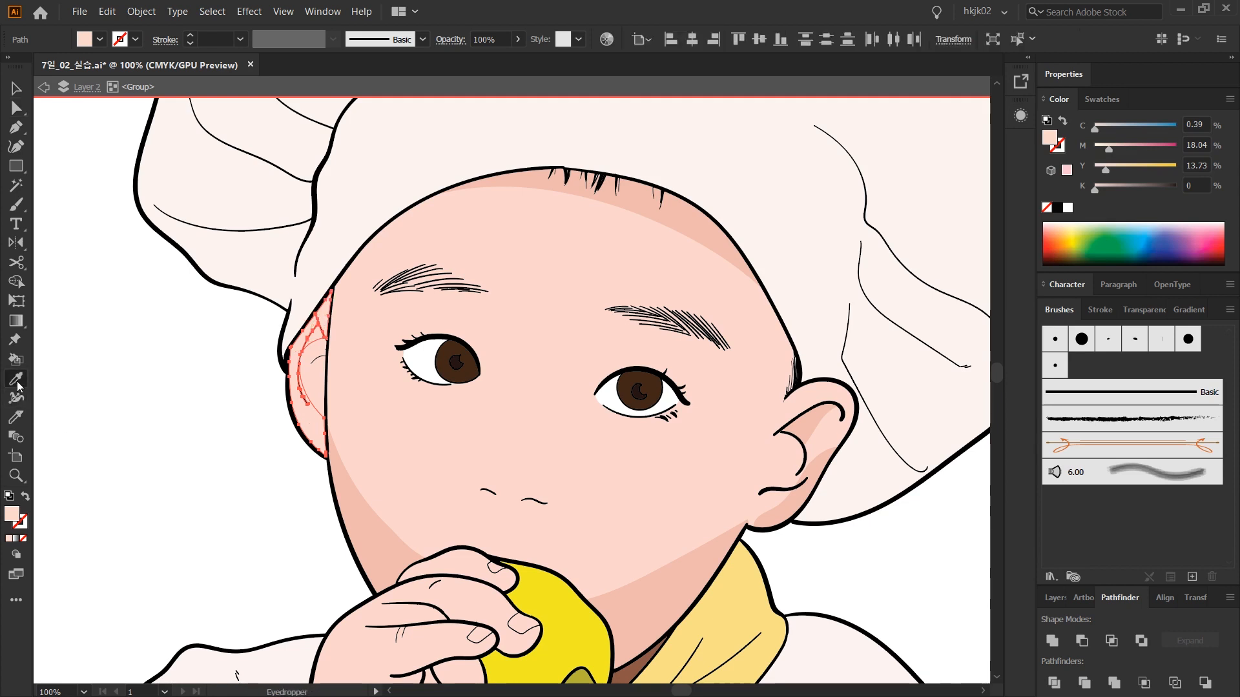
left_click(366, 528)
key("v")
left_click(223, 525)
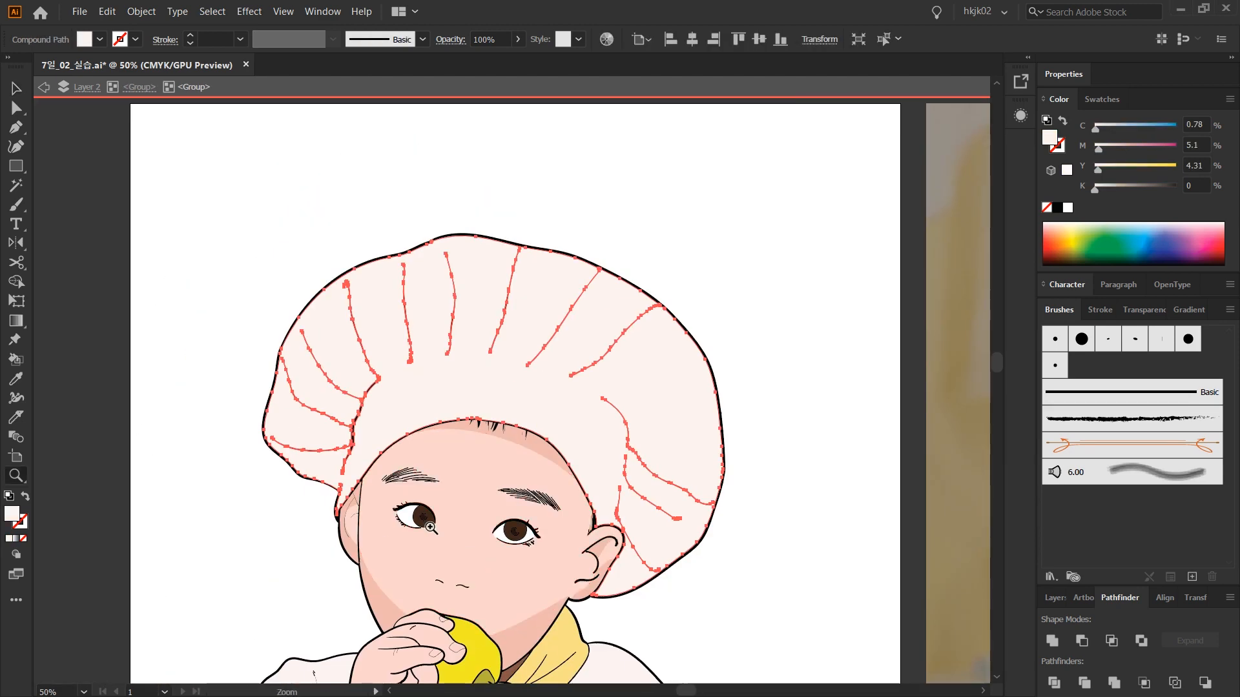
Cut curved shadow shapes with the Knife beside the creases near the top of the hat.
left_click(429, 526)
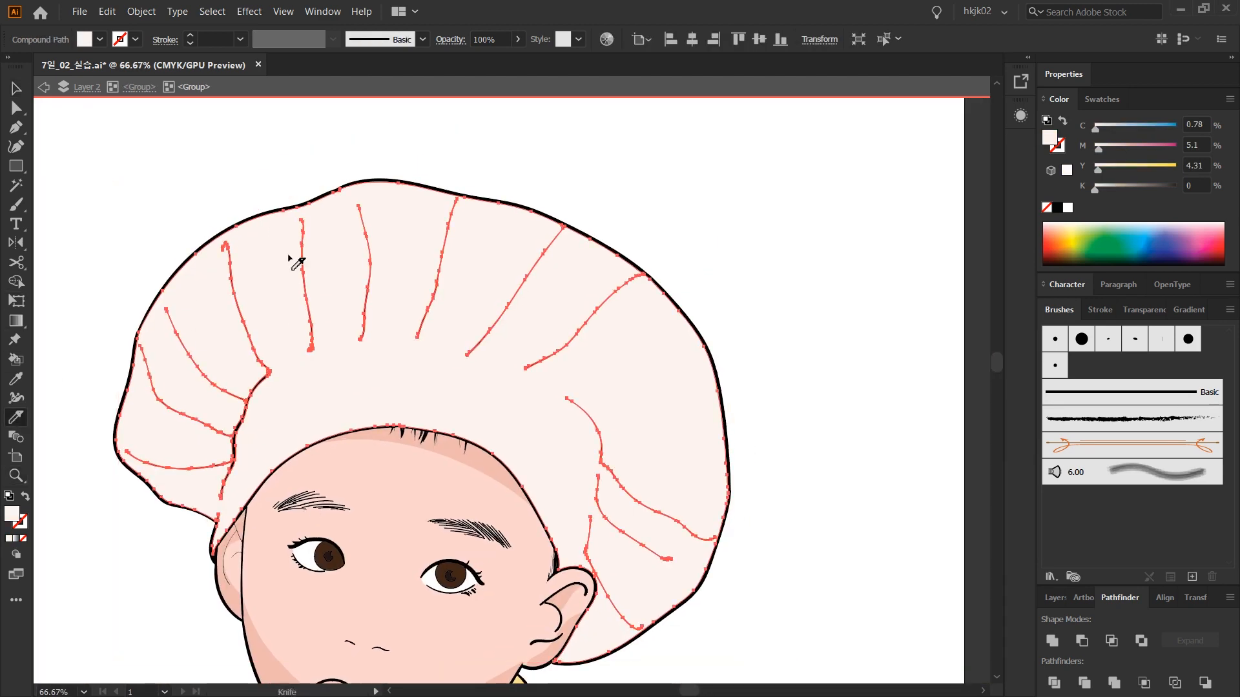
left_click(329, 325)
left_click(330, 322)
left_click(16, 418)
left_click_drag(313, 246, 436, 554)
mouse_move(410, 228)
left_mouse_down()
mouse_move(421, 275)
mouse_move(398, 259)
left_mouse_up()
left_click_drag(396, 162, 466, 515)
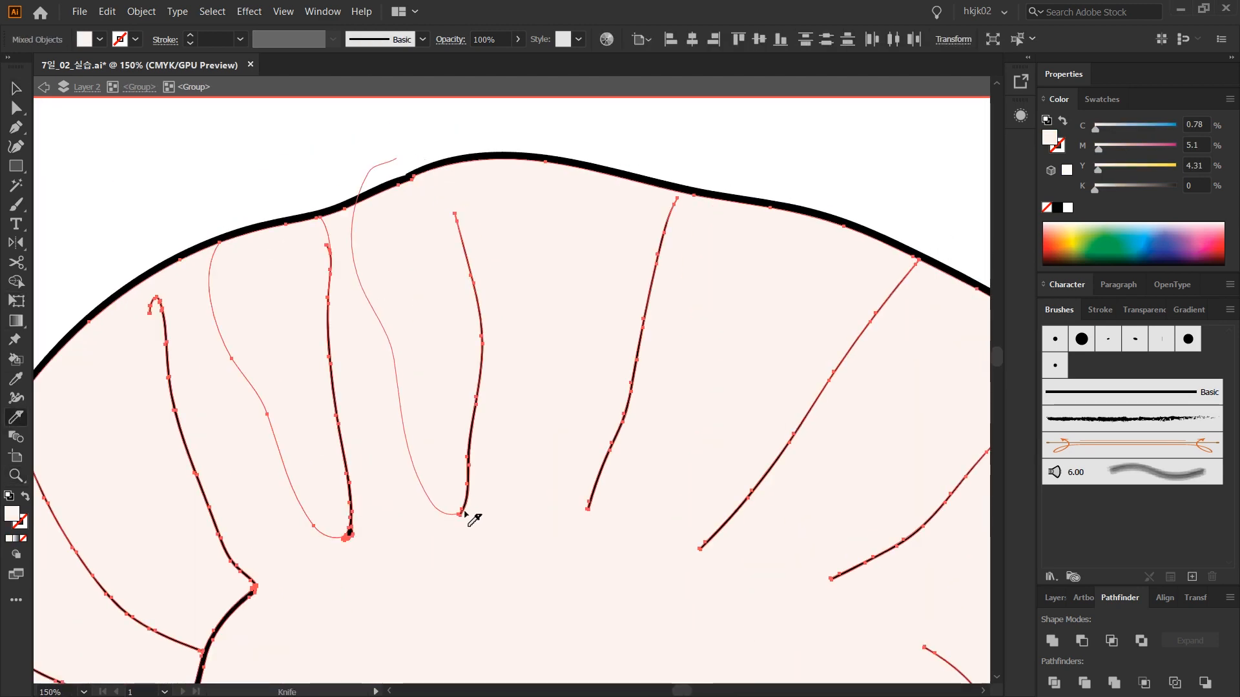
Cut further shadow areas with the Knife across the folds at the sides of the hat.
left_click_drag(203, 488, 477, 328)
mouse_move(423, 148)
left_mouse_down()
mouse_move(338, 416)
mouse_move(175, 554)
left_mouse_up()
left_click_drag(402, 373, 175, 518)
left_click_drag(865, 420, 148, 249)
mouse_move(901, 511)
left_mouse_down()
mouse_move(576, 530)
mouse_move(530, 587)
left_mouse_up()
mouse_move(539, 584)
left_mouse_down()
mouse_move(563, 351)
mouse_move(741, 459)
mouse_move(994, 645)
left_mouse_up()
Extend the Knife cut for the hat's left puff shadow up around the hooked end of its crease.
key("ctrl+0")
key("a")
left_click(390, 418)
left_click_drag(316, 363, 541, 477)
key("z")
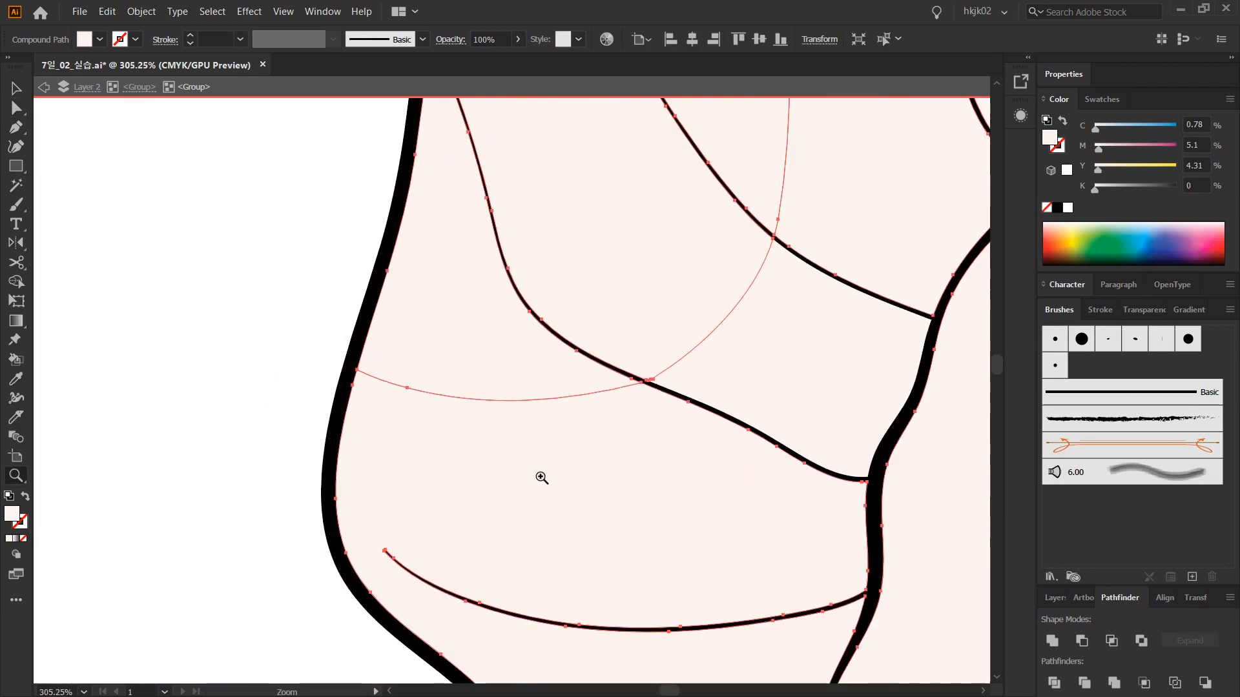
left_click_drag(760, 630, 667, 385)
key("ctrl+1")
left_click(385, 244, "ctrl")
left_click(376, 258, "ctrl")
left_click_drag(377, 239, 929, 445)
key("shift+w")
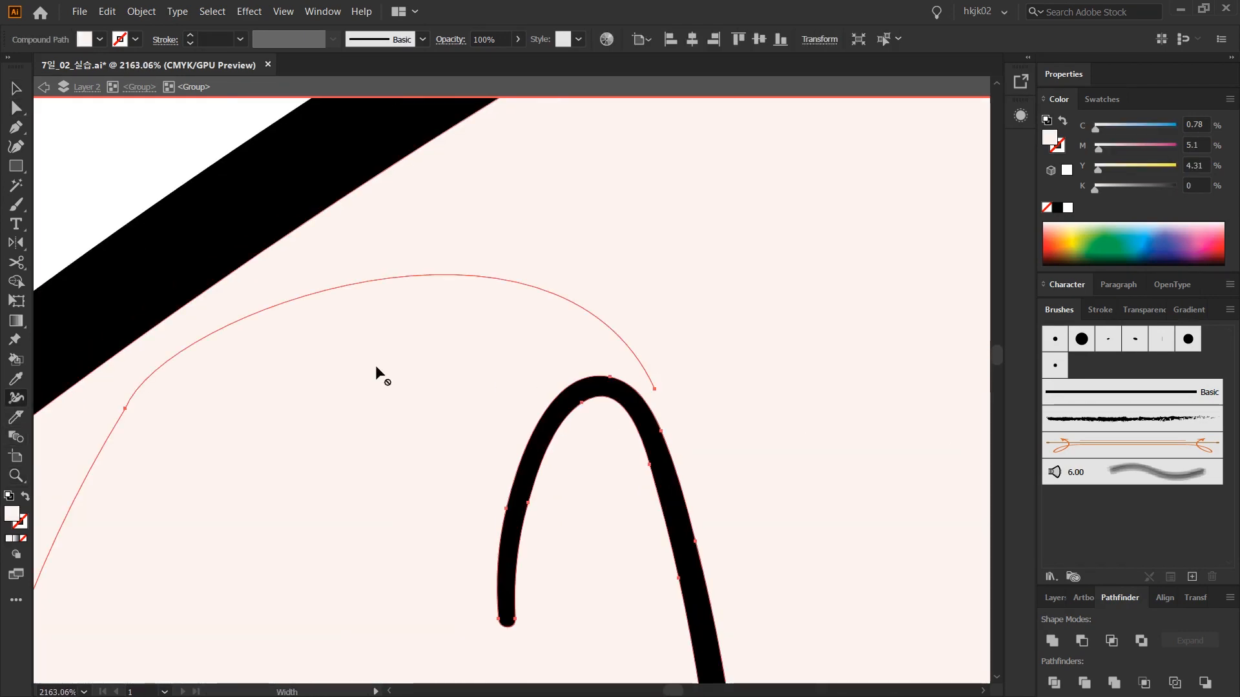
key("ctrl+1")
left_click_drag(658, 476, 935, 587)
Complete the remaining Knife cuts that outline the shadow areas on the hat.
key("a")
key("z")
left_click_drag(258, 455, 317, 317)
key("a")
left_click(597, 462)
left_click_drag(710, 632, 452, 168)
left_click(16, 418)
left_click_drag(656, 372, 854, 508)
Select the shadow pieces on the hat's left puff and fill them with beige, C 6.27, M 12.16, Y 19.61.
key("ctrl+1")
key("ctrl+equal")
key("a")
left_click_drag(930, 264, 450, 451)
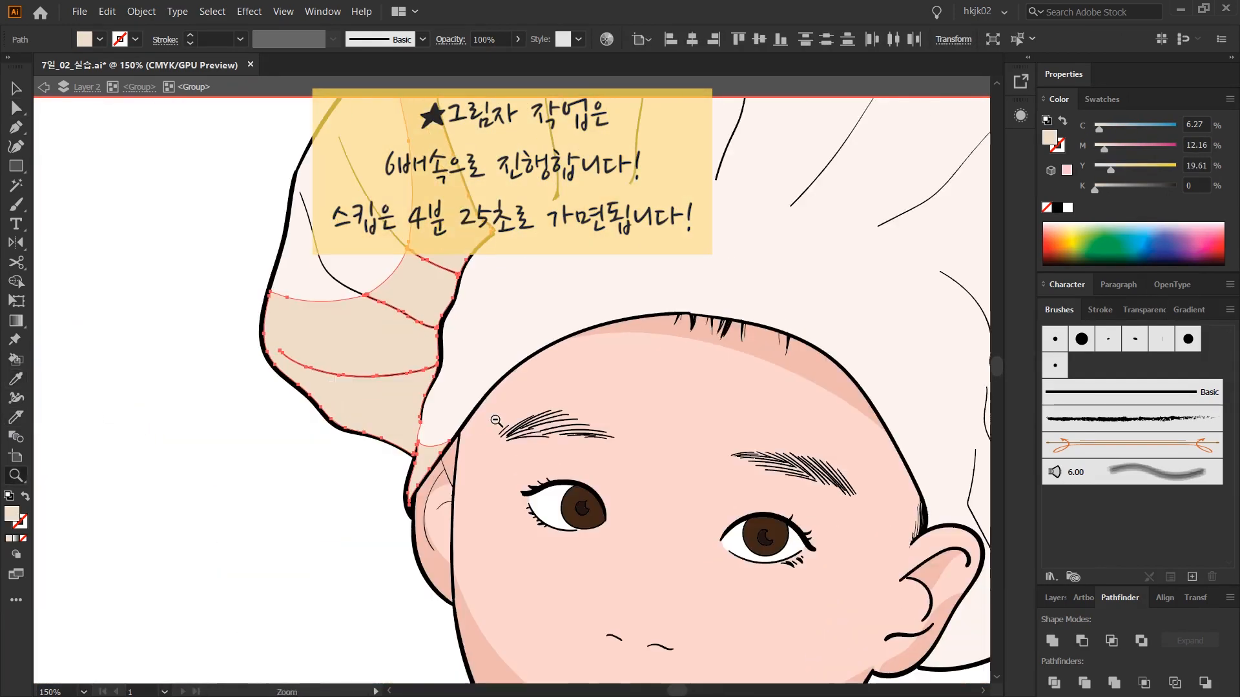
Select the shadow pieces along the hat's upper creases and right side, and apply the same beige with the Eyedropper.
left_click(495, 421, "alt")
left_click(766, 592, "shift")
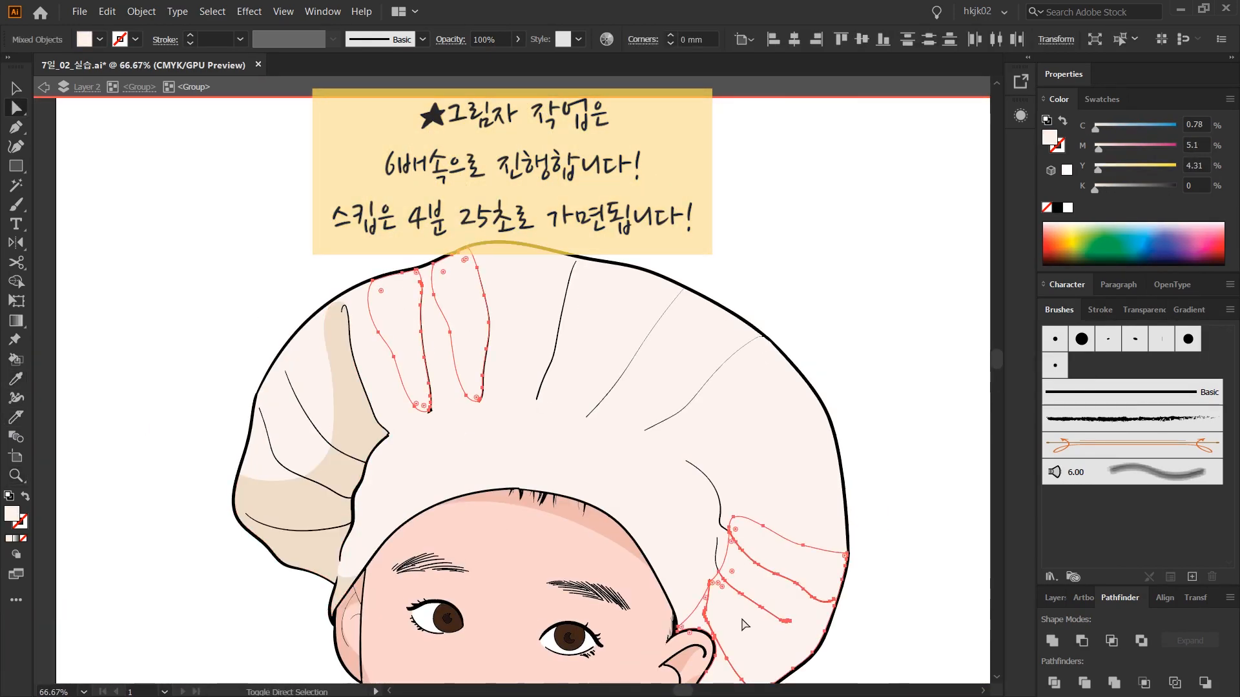
key("i")
left_click(413, 384)
key("v")
left_click_drag(708, 551, 719, 445)
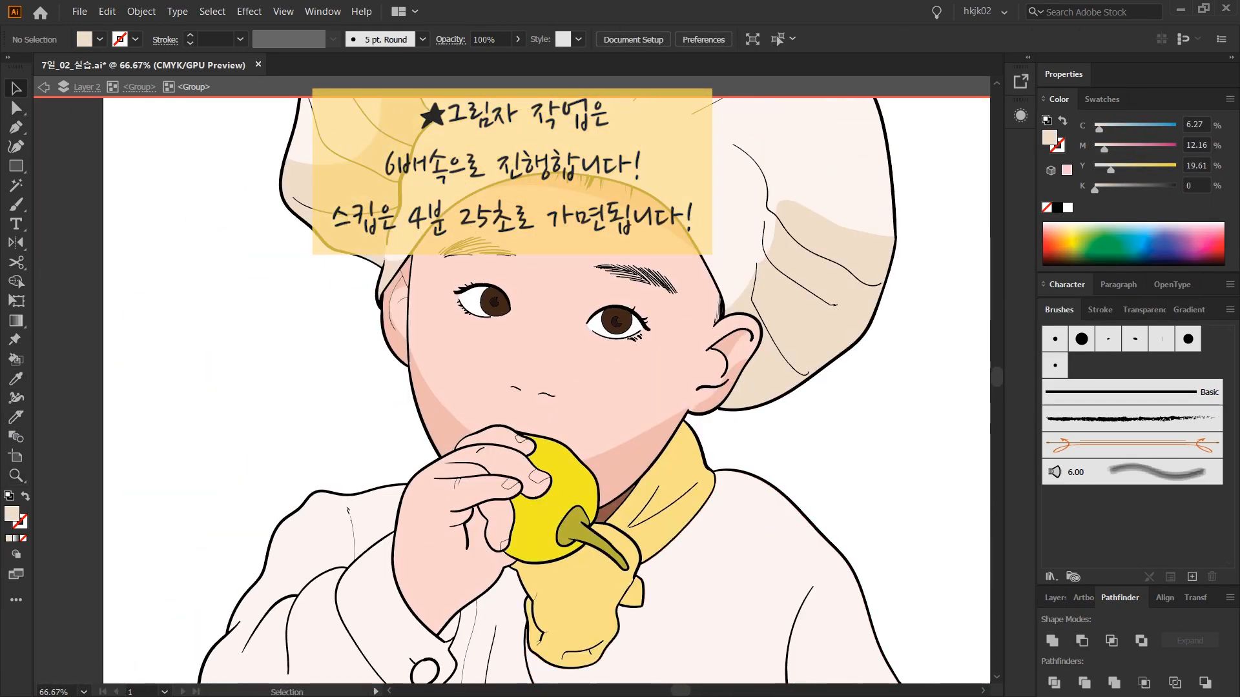
Select the face area and cut an outline around the right eyebrow with the Knife.
left_click(653, 281, "ctrl")
left_click(674, 355)
left_click_drag(678, 359, 605, 429)
left_click(16, 417)
mouse_move(294, 254)
left_mouse_down()
mouse_move(727, 416)
mouse_move(272, 284)
mouse_move(701, 398)
mouse_move(278, 283)
left_mouse_up()
mouse_move(170, 219)
left_mouse_down()
mouse_move(317, 308)
mouse_move(756, 479)
mouse_move(333, 354)
mouse_move(330, 341)
left_mouse_up()
left_click(741, 496, "alt")
left_click(741, 499, "alt")
left_click(741, 499, "alt")
key("ctrl+z")
left_click(741, 498, "alt")
left_click(741, 498, "alt")
left_click_drag(298, 250, 468, 355)
left_click(146, 415, "alt")
left_click(147, 415, "alt")
left_click_drag(711, 213, 341, 427)
Use the Eyedropper to fill the right eyebrow's cut-out area with brown, C 23.92, M 61.57, Y 69.8, K 7.06.
left_click(730, 348)
left_click(670, 386)
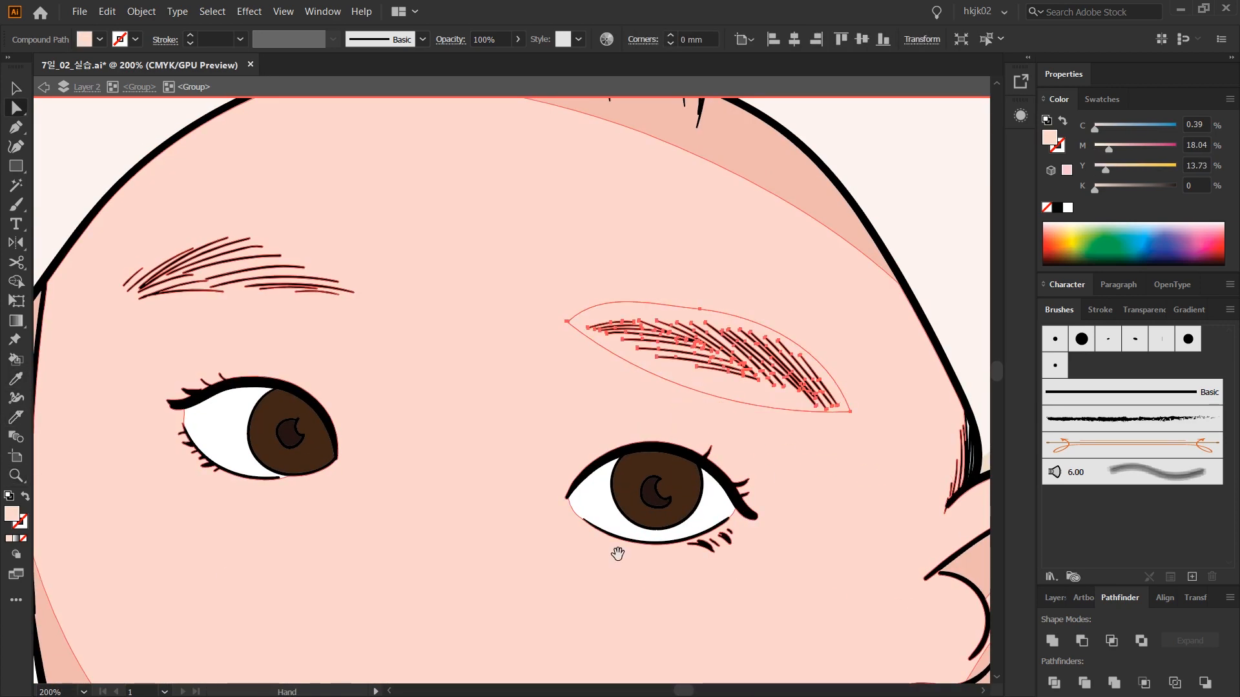
key("i")
left_click_drag(194, 497, 548, 478)
mouse_move(949, 227)
left_mouse_down()
mouse_move(252, 269)
mouse_move(260, 286)
mouse_move(579, 434)
left_mouse_up()
left_click(246, 276)
left_click(250, 297)
left_click(250, 299)
left_click(250, 299)
left_click(579, 434, "alt")
left_click(633, 437, "ctrl")
left_click(257, 277)
left_click_drag(186, 235, 308, 310)
left_click(556, 353, "alt")
mouse_move(555, 354)
left_mouse_down()
mouse_move(649, 448)
mouse_move(641, 471)
left_mouse_up()
left_click(448, 481, "ctrl")
left_click_drag(448, 481, 605, 424)
key("ctrl+z")
key("ctrl+z")
key("ctrl+z")
Cut an outline around the left eyebrow with the Knife.
left_click(16, 417)
mouse_move(434, 362)
left_mouse_down()
mouse_move(681, 449)
mouse_move(434, 367)
left_mouse_up()
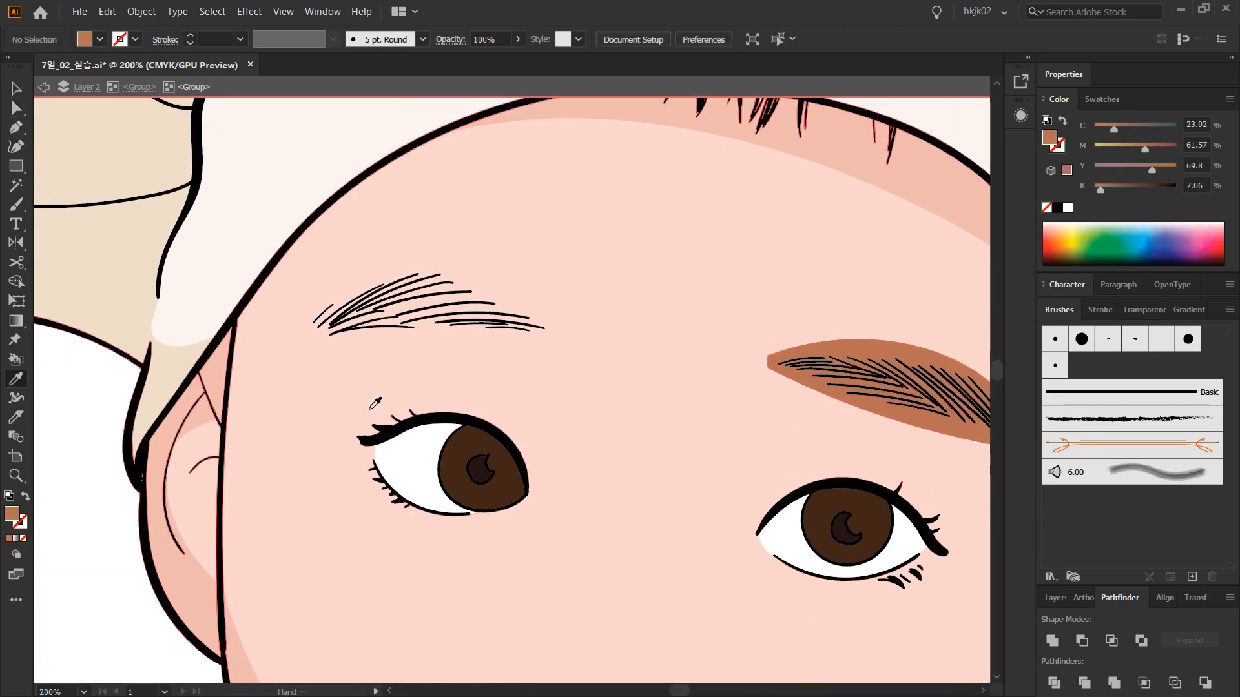
key("k")
left_click(551, 320, "ctrl")
mouse_move(551, 319)
left_mouse_down()
mouse_move(423, 346)
mouse_move(551, 317)
mouse_move(306, 320)
mouse_move(549, 323)
mouse_move(738, 447)
mouse_move(761, 434)
left_mouse_up()
key("ctrl+z")
Select the left eyebrow's cut-out area and fill it with the right eyebrow's brown using the Eyedropper.
key("z")
key("a")
left_click(682, 431)
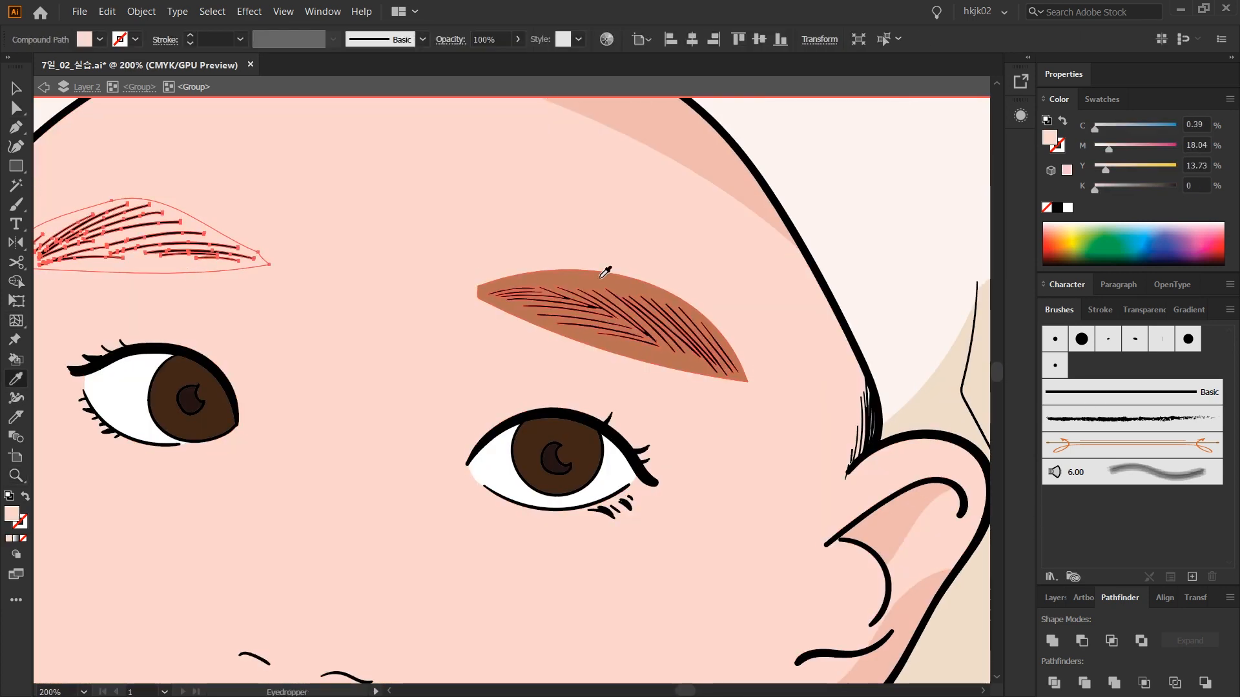
left_click(601, 278)
Cut shadow areas on the raised hand and the lower hand with the Knife, and fill them with C 5, M 30, Y 26, K 0.
scroll(601, 277, "down", 2)
key("a")
left_click(825, 543)
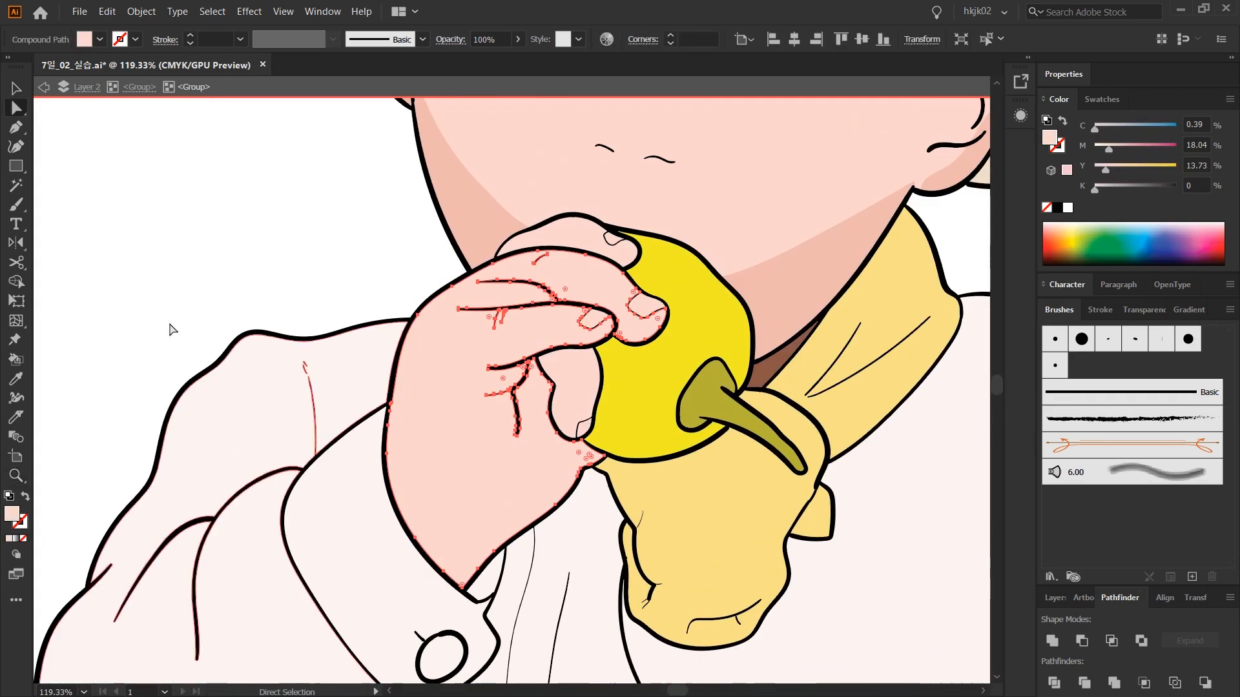
scroll(172, 327, "right", 5)
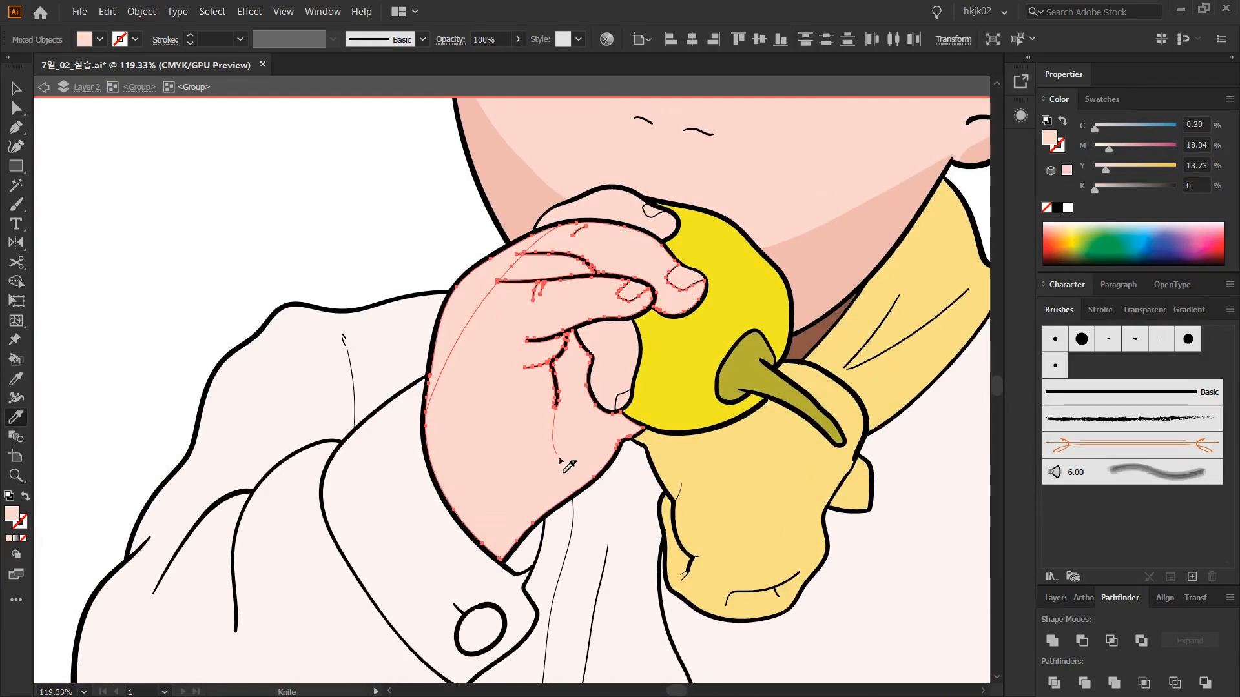
left_click(527, 339)
key("ctrl+shift+a")
scroll(254, 249, "down", 3)
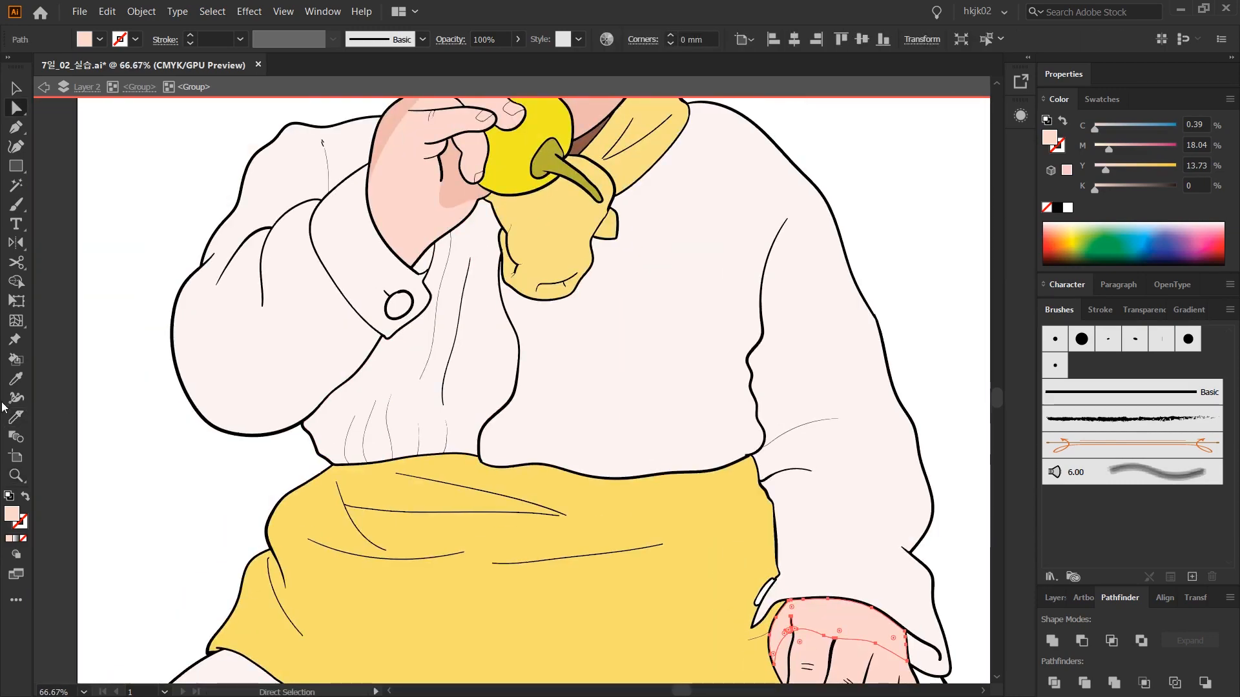
scroll(510, 387, "up", 3)
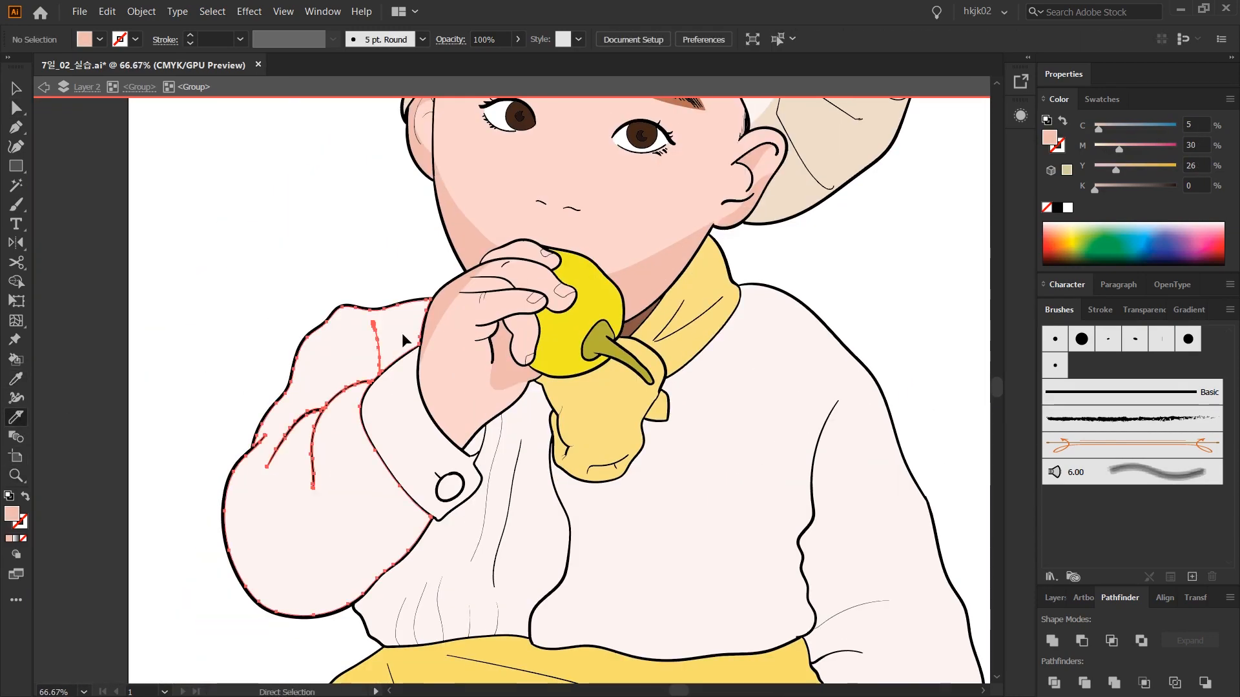
Cut shadow outlines through the raised arm's sleeve and cuff with the Knife.
left_click(402, 333, "ctrl")
mouse_move(426, 337)
left_mouse_down()
mouse_move(288, 548)
mouse_move(421, 498)
mouse_move(449, 436)
left_mouse_up()
left_click(431, 492, "ctrl")
Select the sleeve and cuff shadow pieces and fill them with beige, C 5.49, M 12.55, Y 16.08, K 0, using the Eyedropper.
left_click(349, 360, "ctrl")
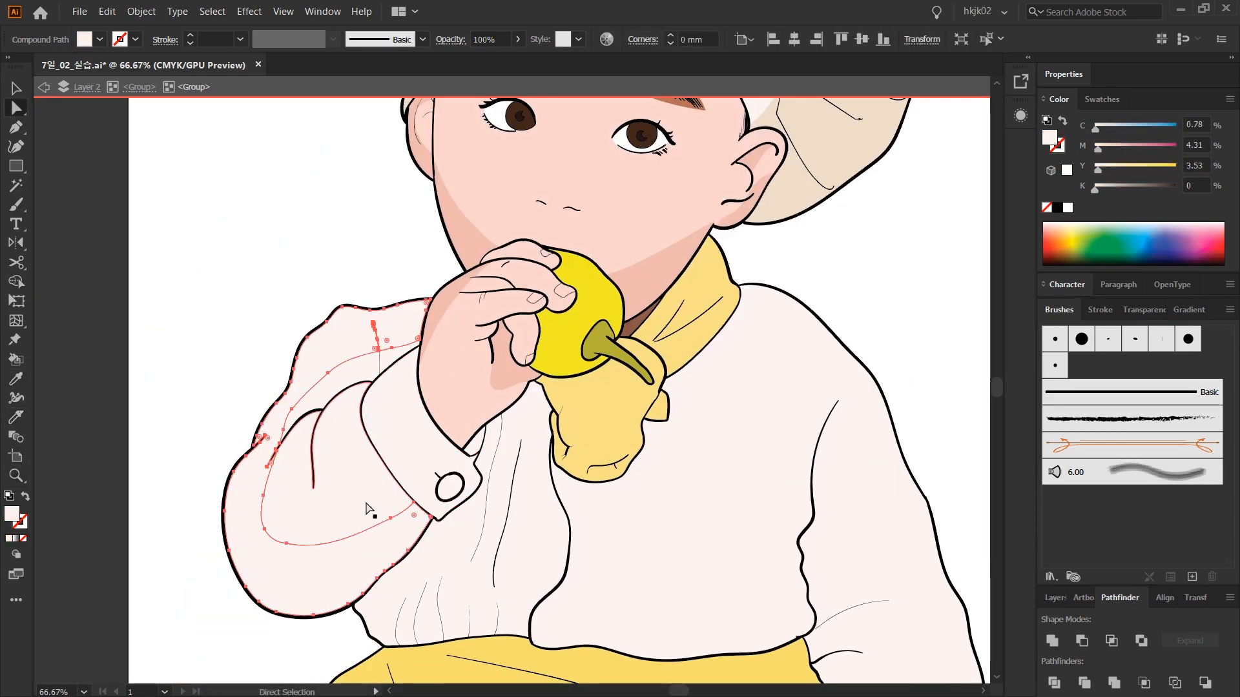
left_click(463, 462, "ctrl+shift")
key("i")
left_click_drag(962, 452, 39, 454)
left_click(414, 510)
left_click_drag(224, 506, 962, 465)
left_click_drag(219, 428, 969, 549)
key("ctrl+shift+a")
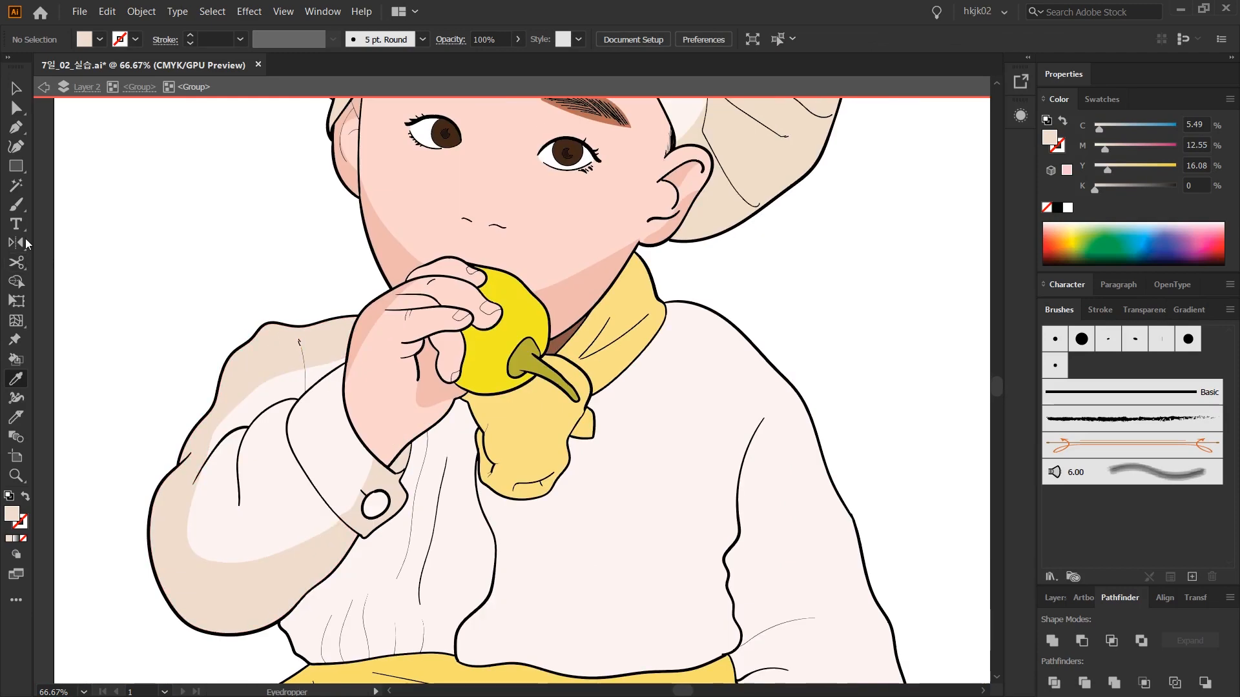
Cut shadow outlines with the Knife on the shirt's pleated left front, under the hand and along the hem.
left_click(17, 418)
left_click_drag(548, 537, 475, 431)
left_click(362, 325, "ctrl")
left_click_drag(331, 389, 415, 381)
left_click_drag(301, 423, 390, 528)
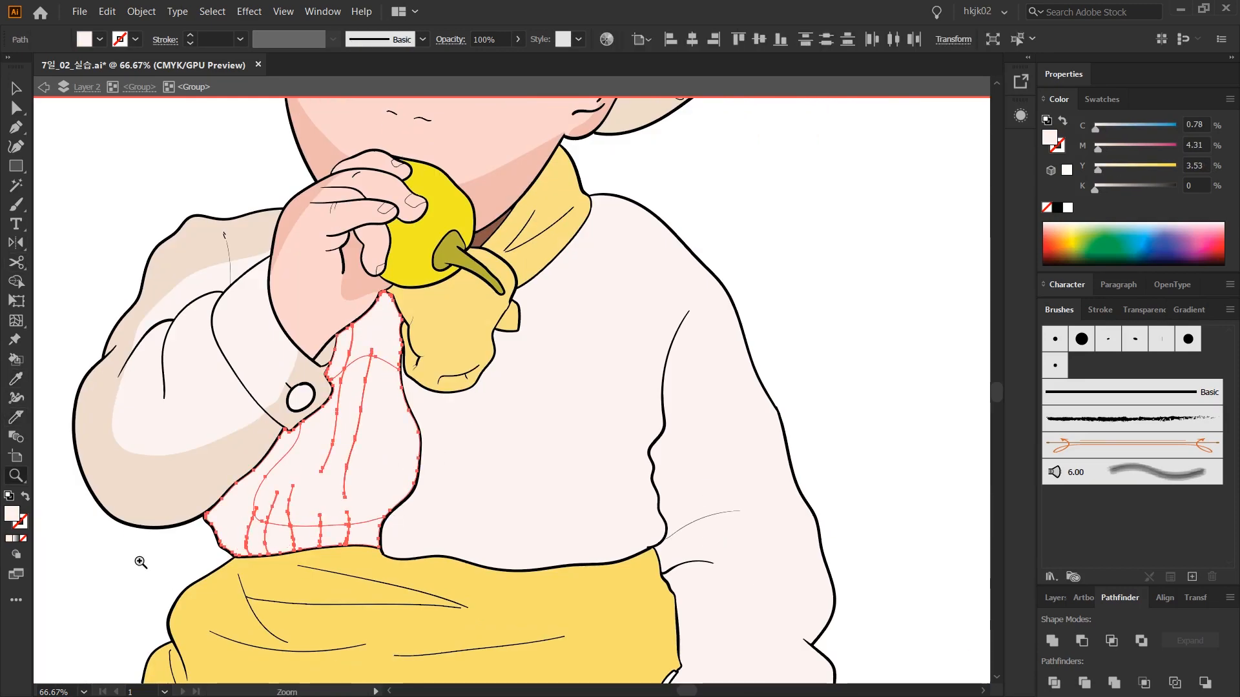
Select the pleated shirt front's shadow pieces and apply the sleeve shadow's beige with the Eyedropper.
left_click(242, 522, "ctrl")
left_click(327, 535, "ctrl+shift")
left_click(363, 332, "ctrl+shift")
key("i")
left_click(87, 419)
key("ctrl+shift+a")
Cut shadow outlines on the shirt's right part with the Knife, below the scarf, along the hem and down the lowered sleeve.
left_click(16, 418)
left_click(336, 487, "ctrl")
left_click_drag(275, 452, 423, 355)
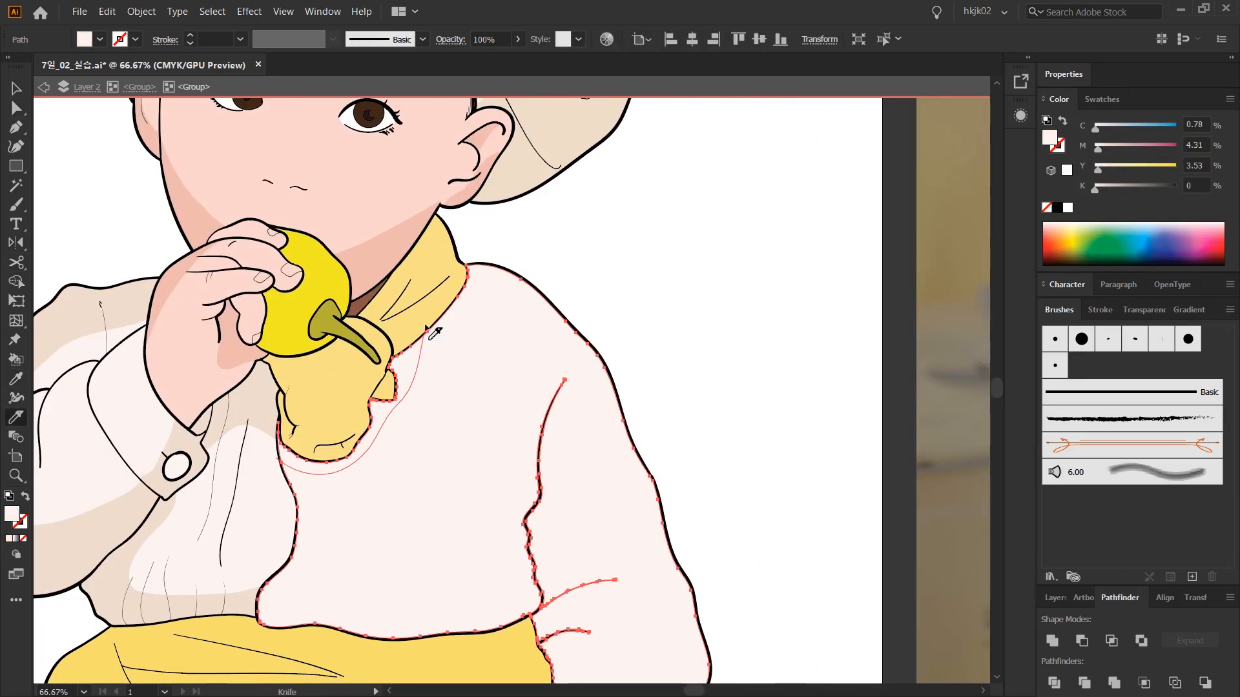
left_click_drag(216, 474, 436, 498)
left_click_drag(586, 598, 689, 627)
Select the shadow pieces under the scarf, at the hem and on the lowered sleeve, and apply the same beige with the Eyedropper.
left_click(414, 514, "ctrl")
left_click(515, 471, "ctrl+shift")
left_click(347, 313, "ctrl+shift")
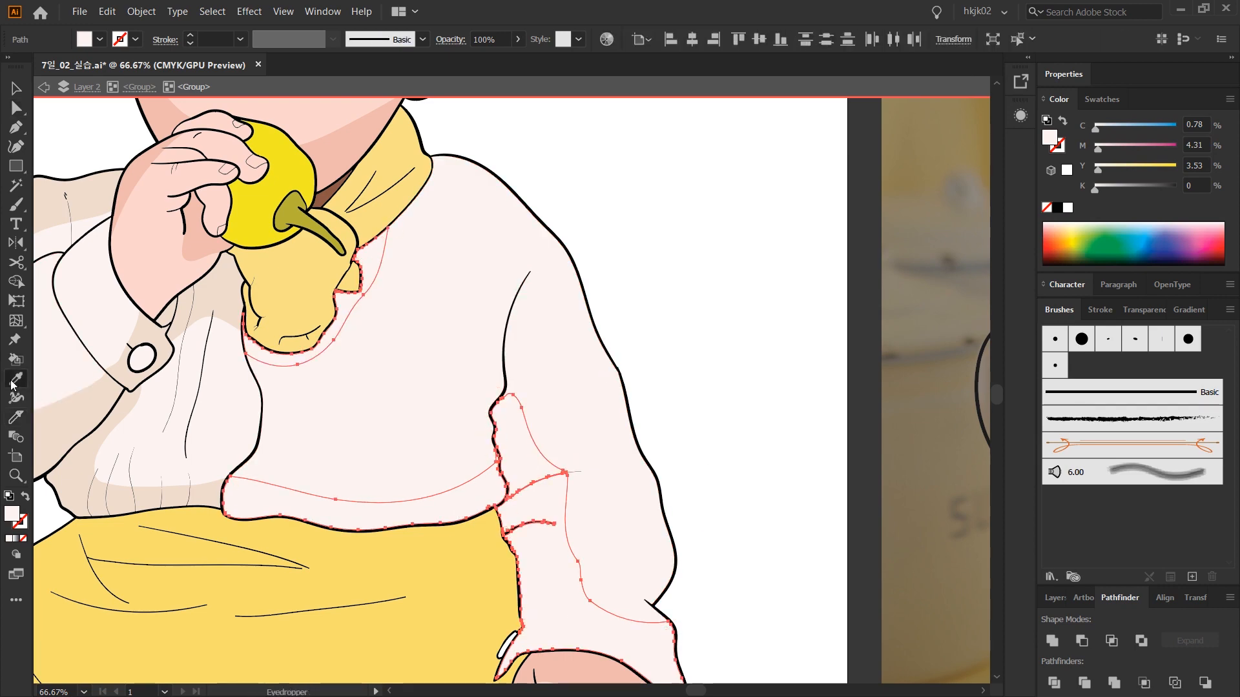
left_click(16, 379)
left_click(88, 419)
Cut shadow outlines across the yellow apron with the Knife, along its left folds and near the lower hand.
key("ctrl+minus")
mouse_move(766, 635)
left_mouse_down()
mouse_move(729, 449)
mouse_move(736, 394)
mouse_move(812, 387)
left_mouse_up()
left_click(385, 434, "ctrl")
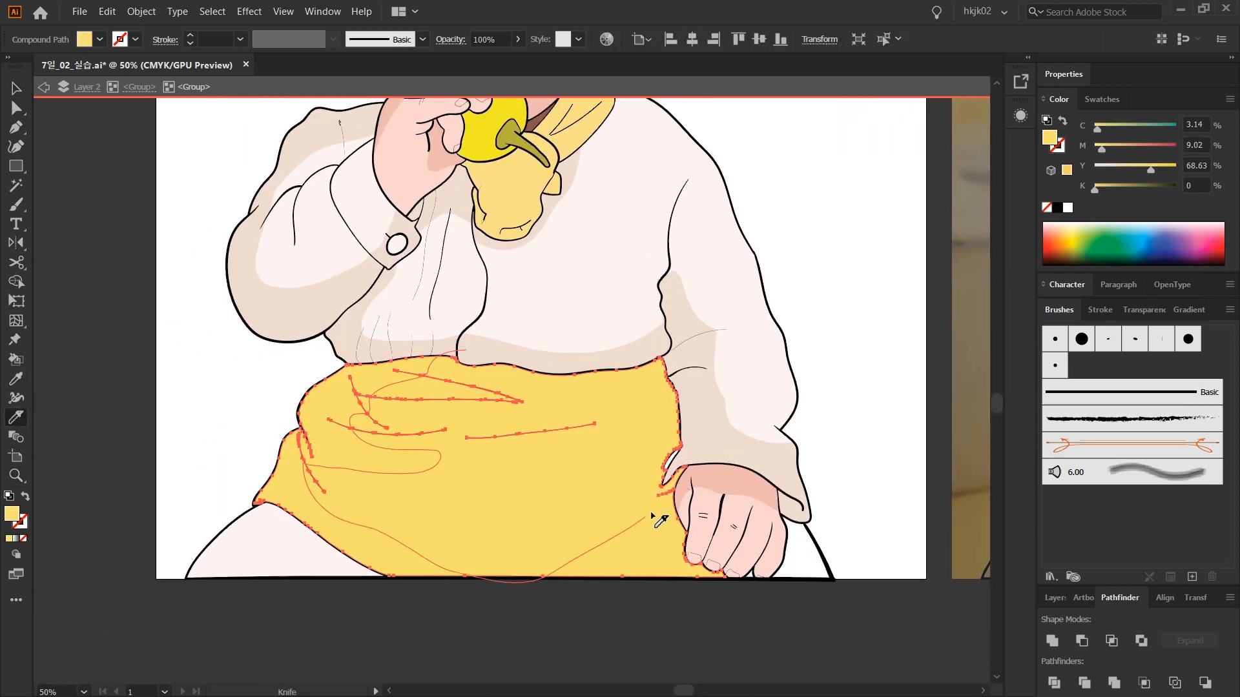
left_click_drag(652, 515, 685, 489)
Select the apron's shadow pieces and fill them with a darker yellow.
left_click(372, 411, "ctrl+shift")
key("shift+w")
left_click_drag(968, 416, 453, 515)
key("y")
key("i")
left_click(544, 534)
left_click(545, 534, "ctrl")
left_click_drag(352, 510, 924, 536)
Cut a shadow outline through the yellow neck scarf with the Knife.
left_click(494, 332, "ctrl")
left_click(18, 420)
left_click_drag(668, 374, 589, 472)
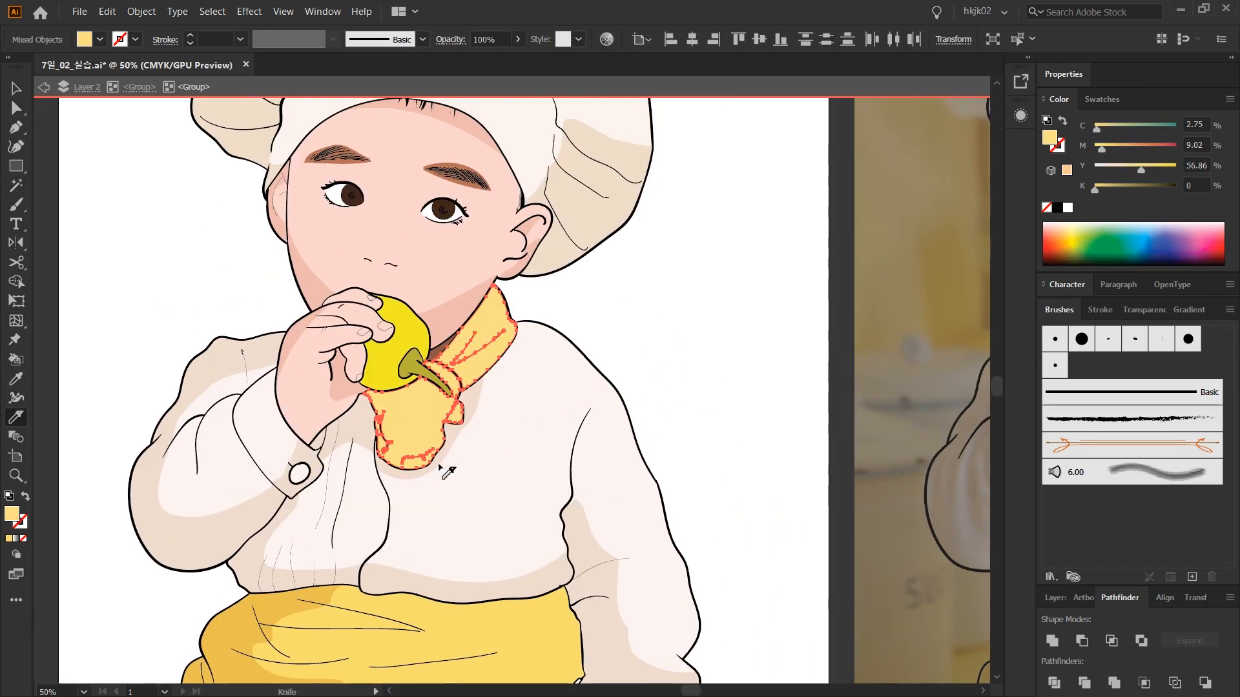
left_click_drag(439, 466, 387, 382)
Select the scarf's shadow pieces and fill them with C 3.14, M 16.47, Y 72.55, K 0.
left_click(609, 304, "ctrl")
left_click(413, 445, "ctrl")
left_click(16, 379)
left_click_drag(968, 323, 486, 426)
left_click(783, 459)
left_click(783, 459, "ctrl")
key("ctrl+minus")
key("ctrl+minus")
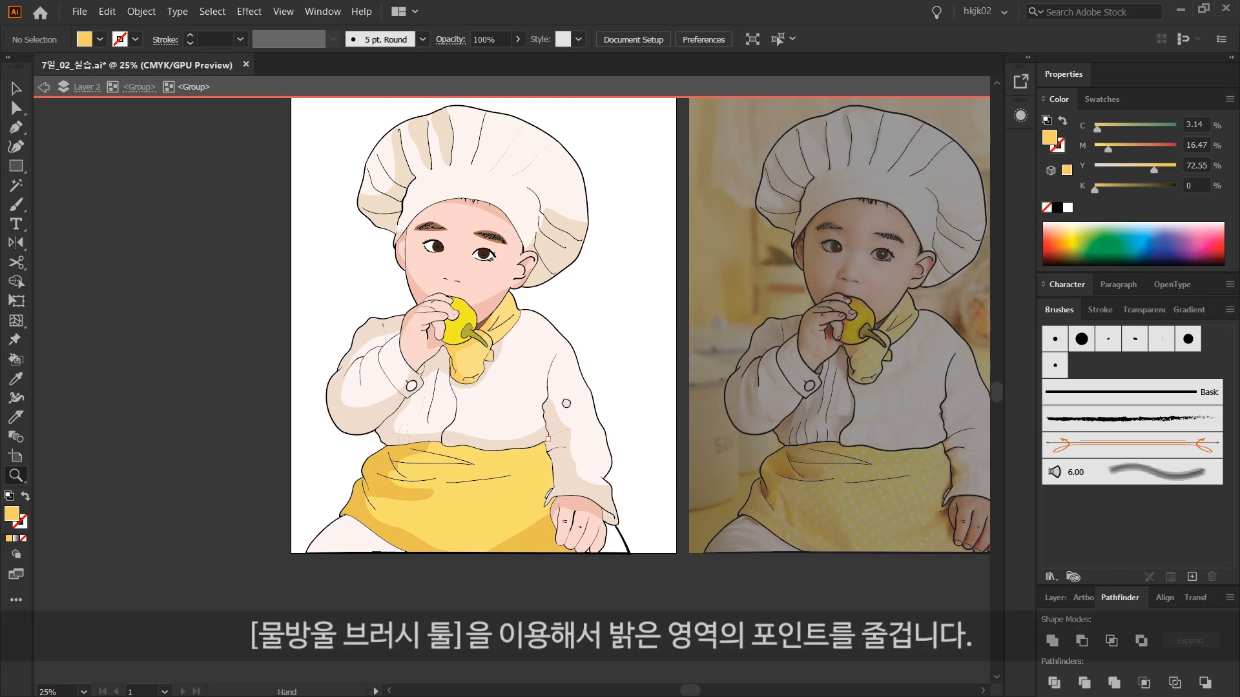
left_click_drag(566, 404, 539, 479)
left_click(539, 476)
left_click_drag(549, 425, 540, 509)
key("v")
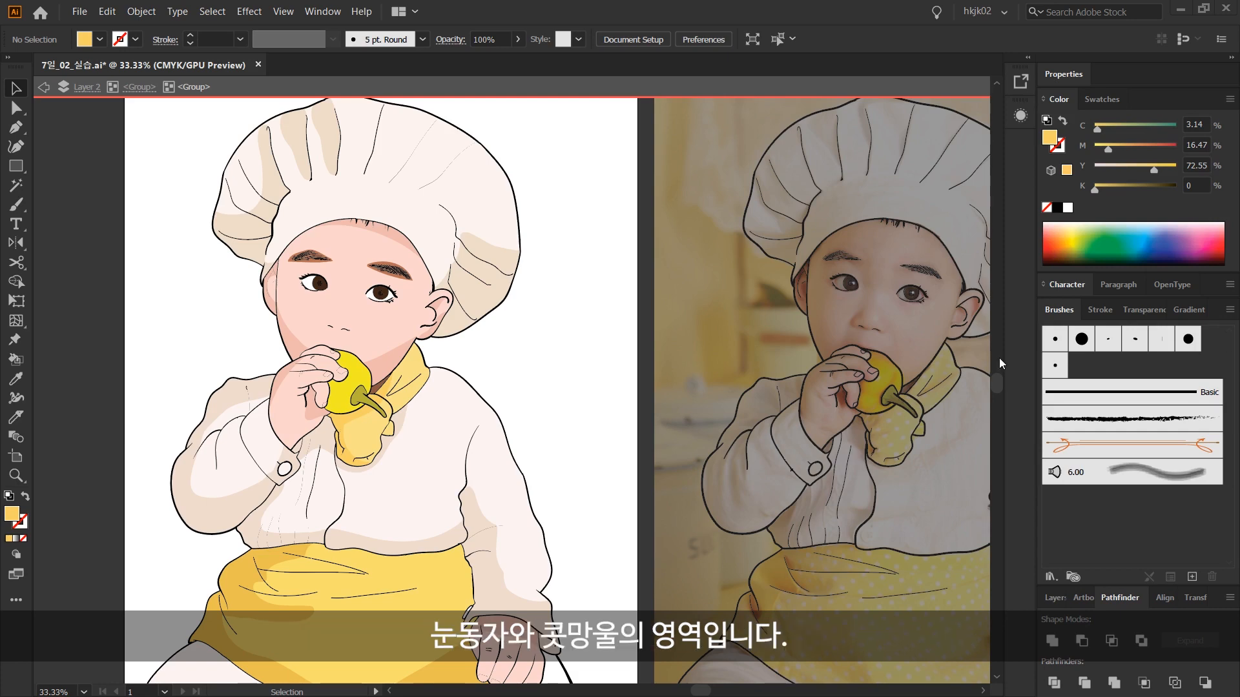
Switch to the Blob Brush Tool at the left eye and set its colour to white.
key("b")
left_click(23, 208)
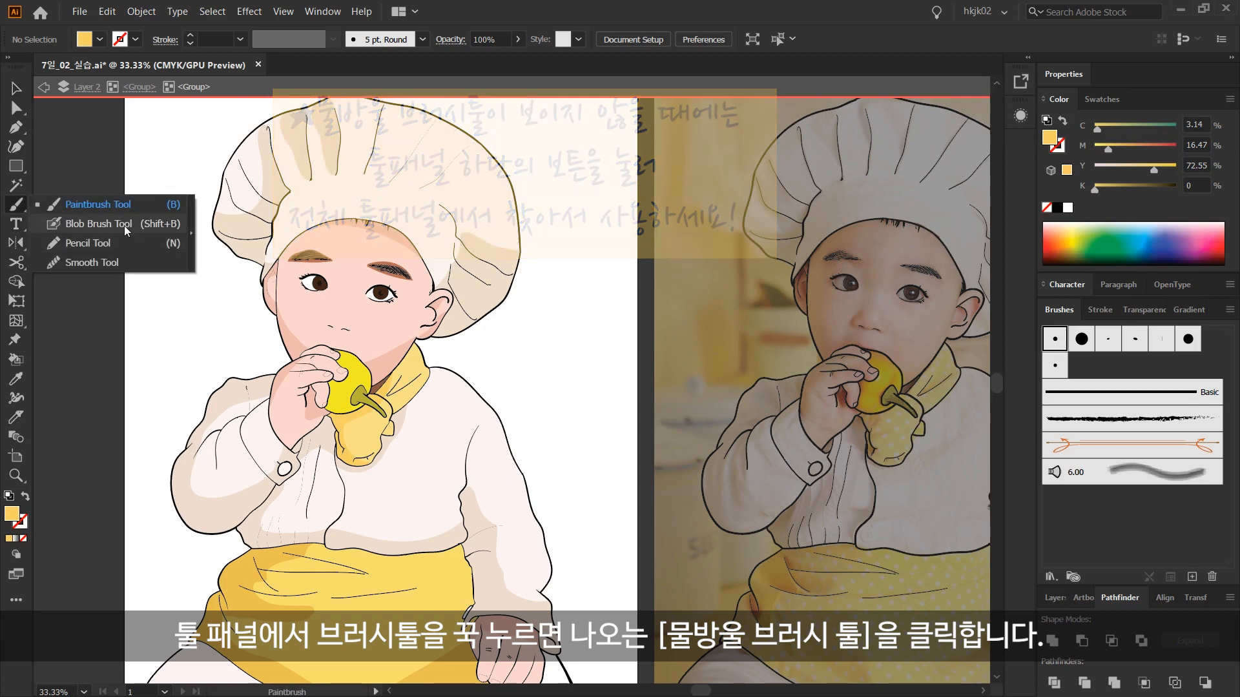
left_click(126, 227)
key("z")
left_click(311, 264)
left_click_drag(310, 264, 694, 425)
key("space")
left_click_drag(600, 415, 450, 266)
left_click(331, 357)
left_click(26, 205)
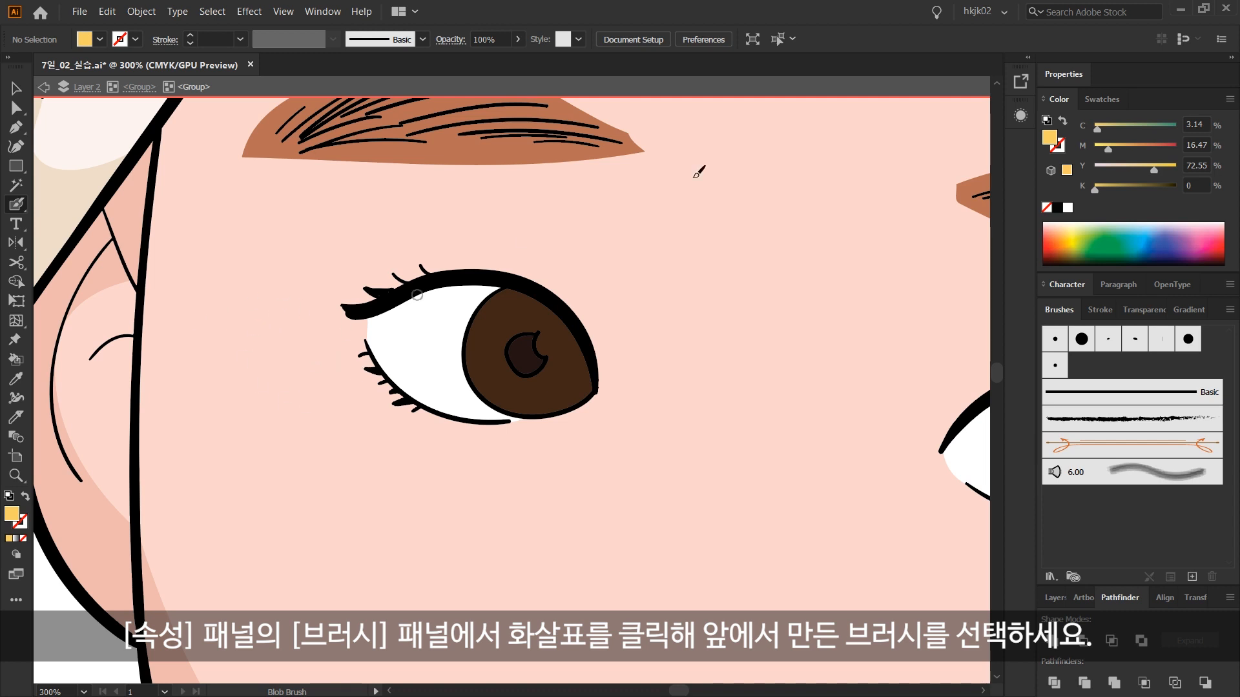
left_click(1067, 208)
Try a wavy white Blob Brush stroke on the skin beside the left eye and undo it.
mouse_move(312, 413)
left_mouse_down()
mouse_move(302, 390)
mouse_move(552, 287)
mouse_move(732, 265)
mouse_move(753, 182)
left_mouse_up()
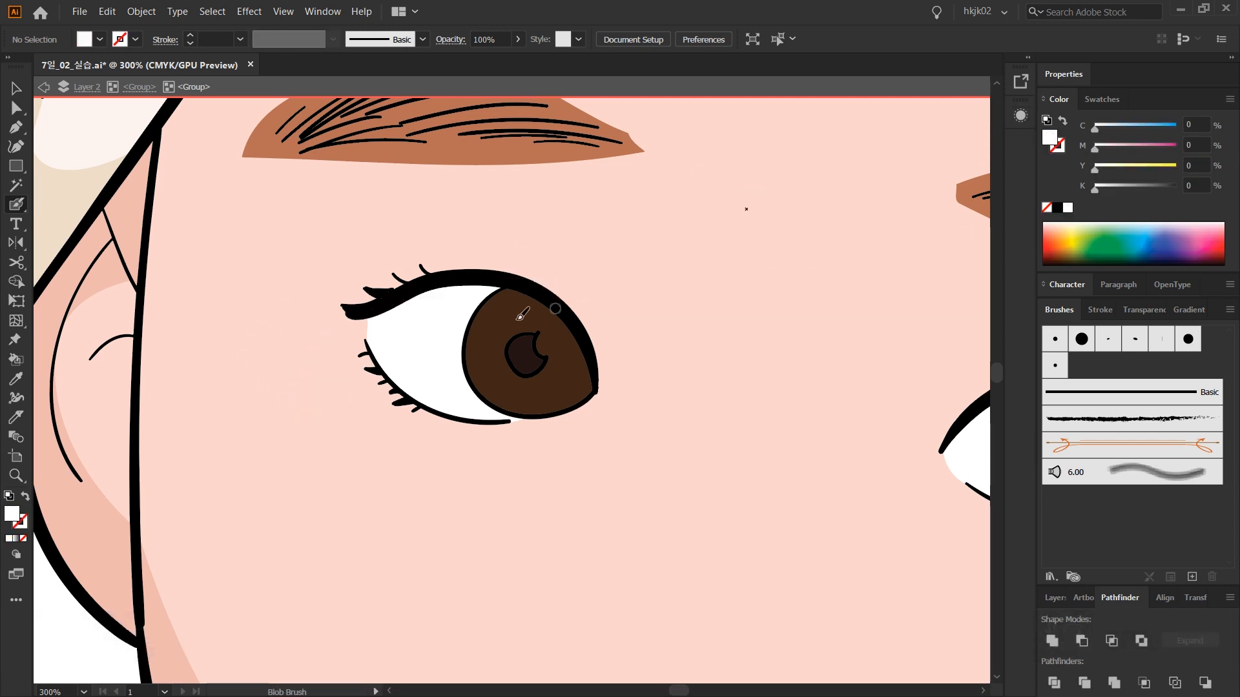
mouse_move(683, 329)
left_mouse_down()
mouse_move(799, 281)
mouse_move(834, 191)
left_mouse_up()
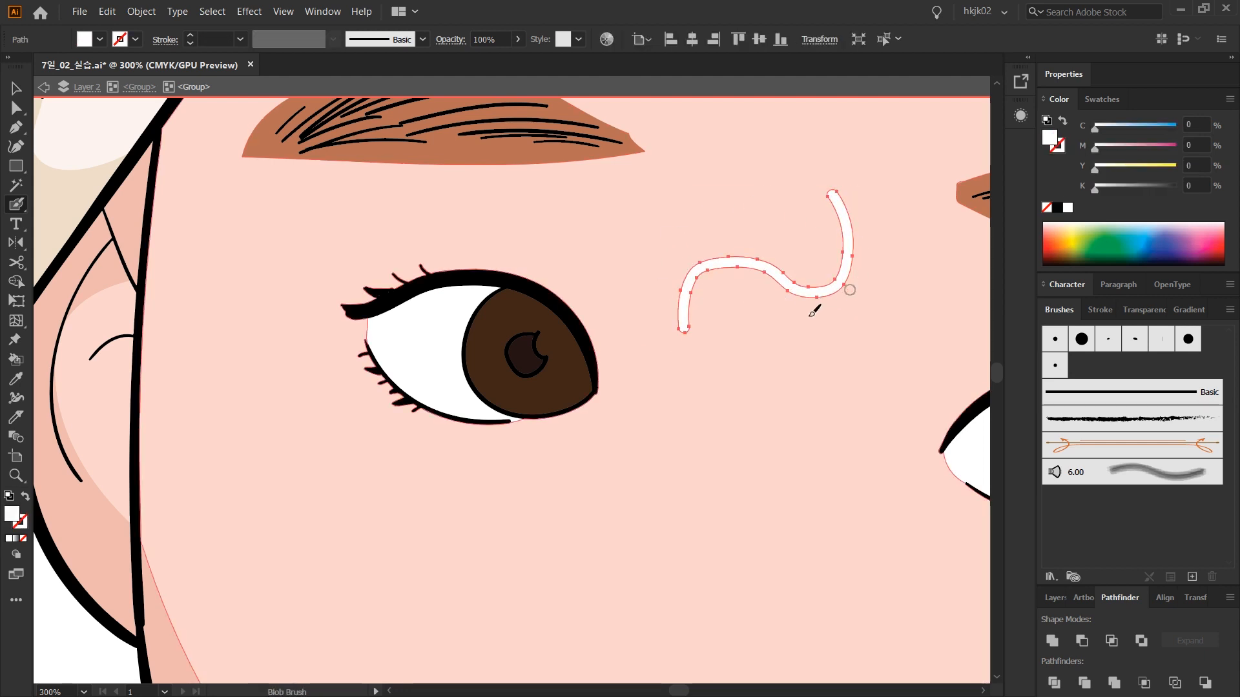
key("ctrl+z")
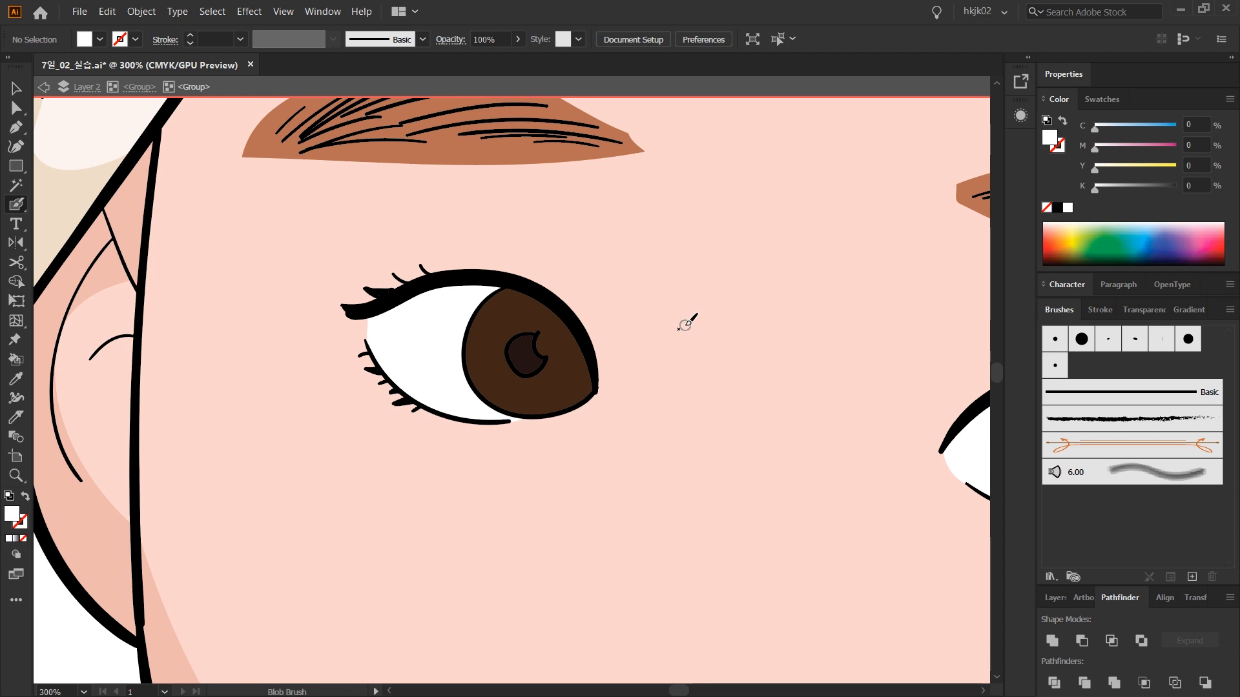
Paint a small white highlight in the pupil of each eye with the Blob Brush.
left_click_drag(682, 328, 653, 302)
left_click_drag(516, 321, 519, 324)
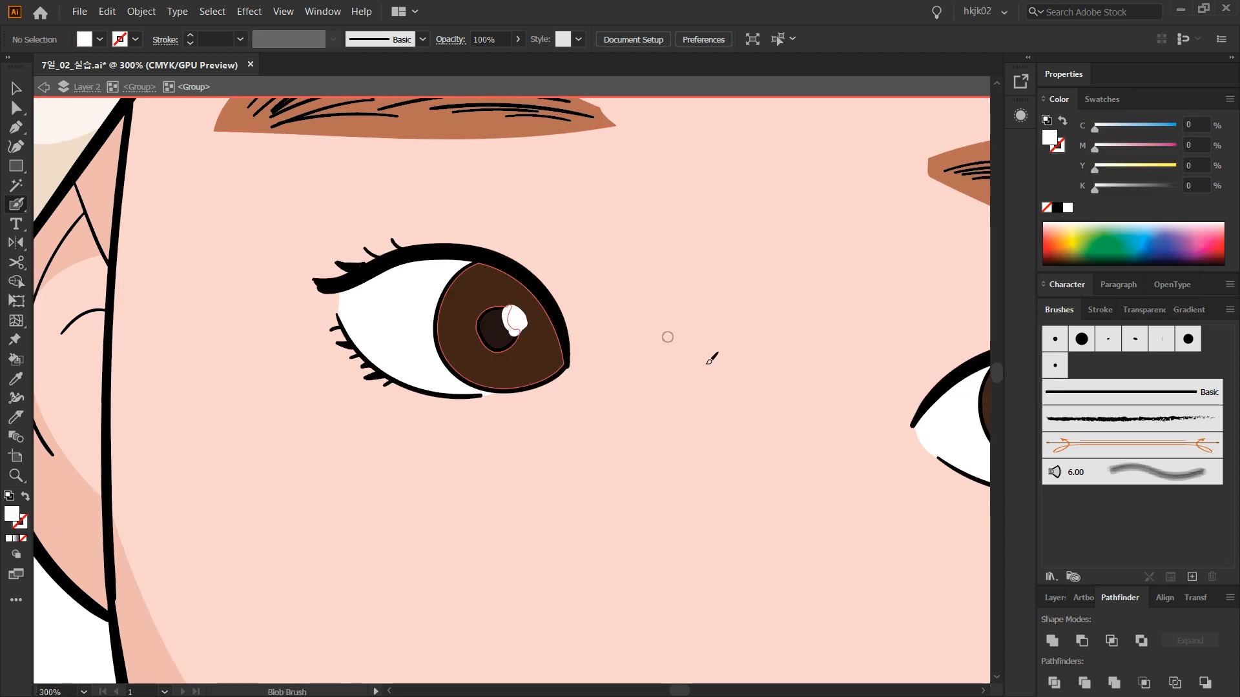
key("shift+x")
scroll(711, 358, "right", 6)
scroll(710, 420, "down", 1)
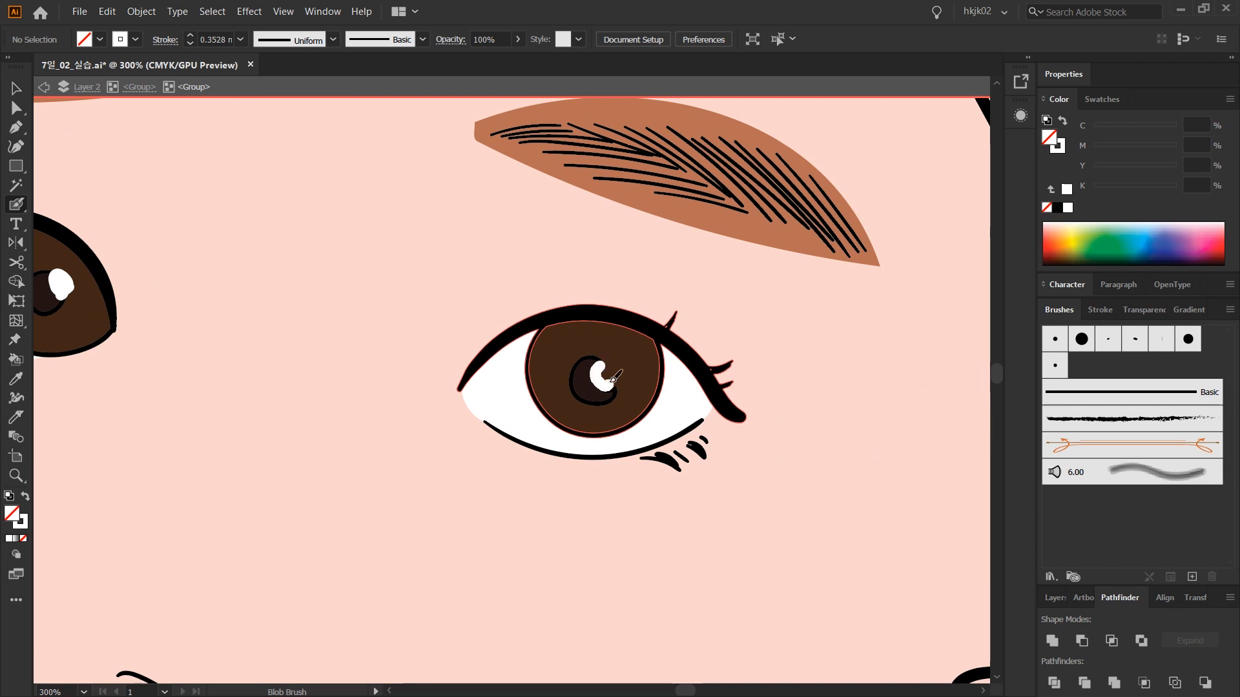
Paint a small white highlight on the tip of the nose with the Blob Brush.
scroll(701, 555, "down", 5)
scroll(730, 457, "left", 5)
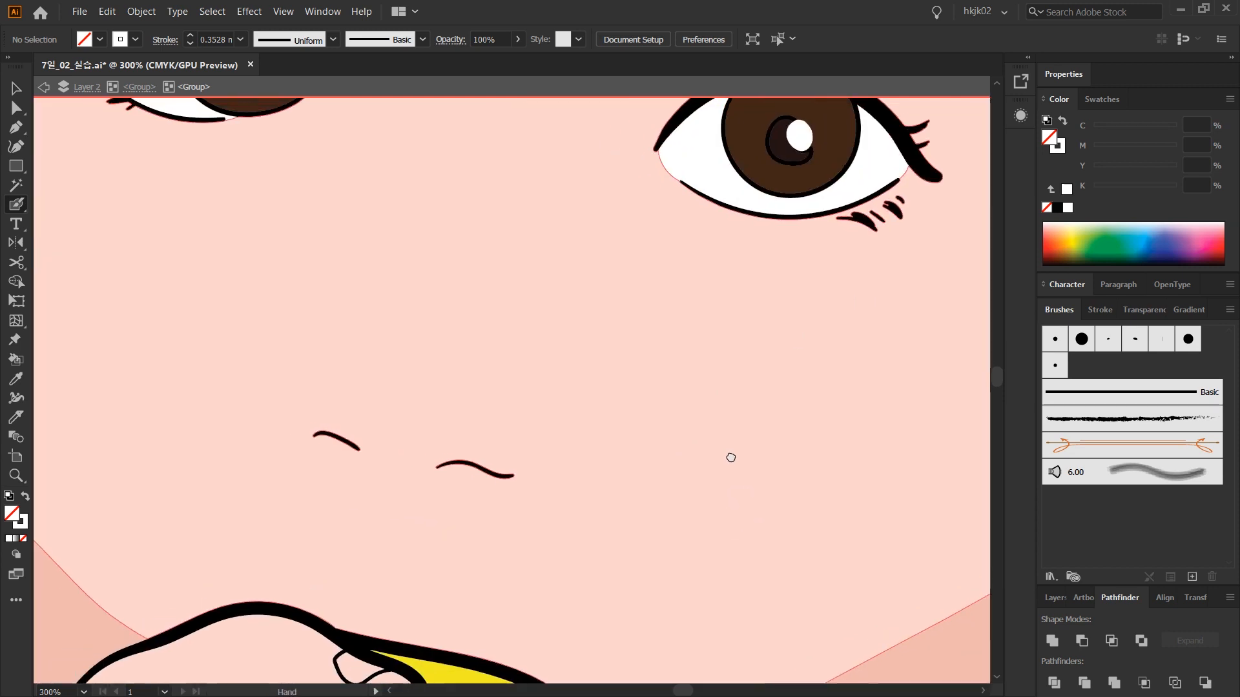
left_click_drag(539, 433, 546, 425)
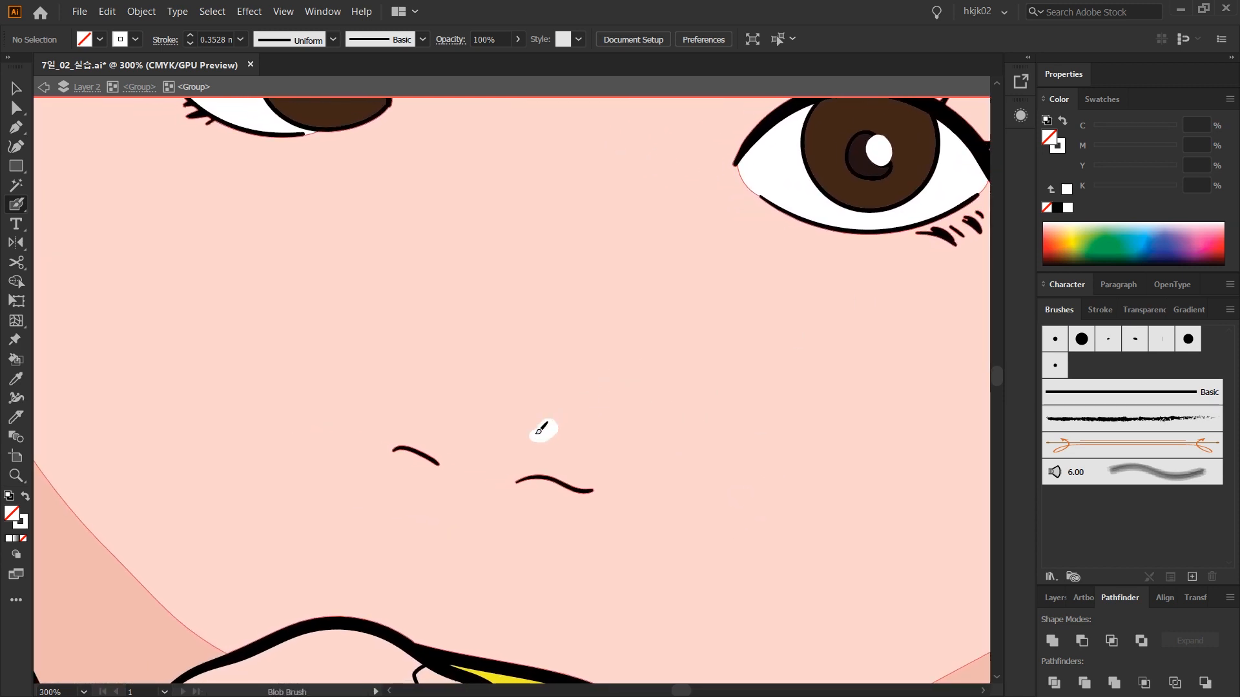
Select the nose highlight to pick up its white for the Blob Brush.
key("z")
left_click(665, 482, "alt")
left_click(665, 482, "alt")
left_click(666, 482, "alt")
left_click_drag(543, 352, 758, 529)
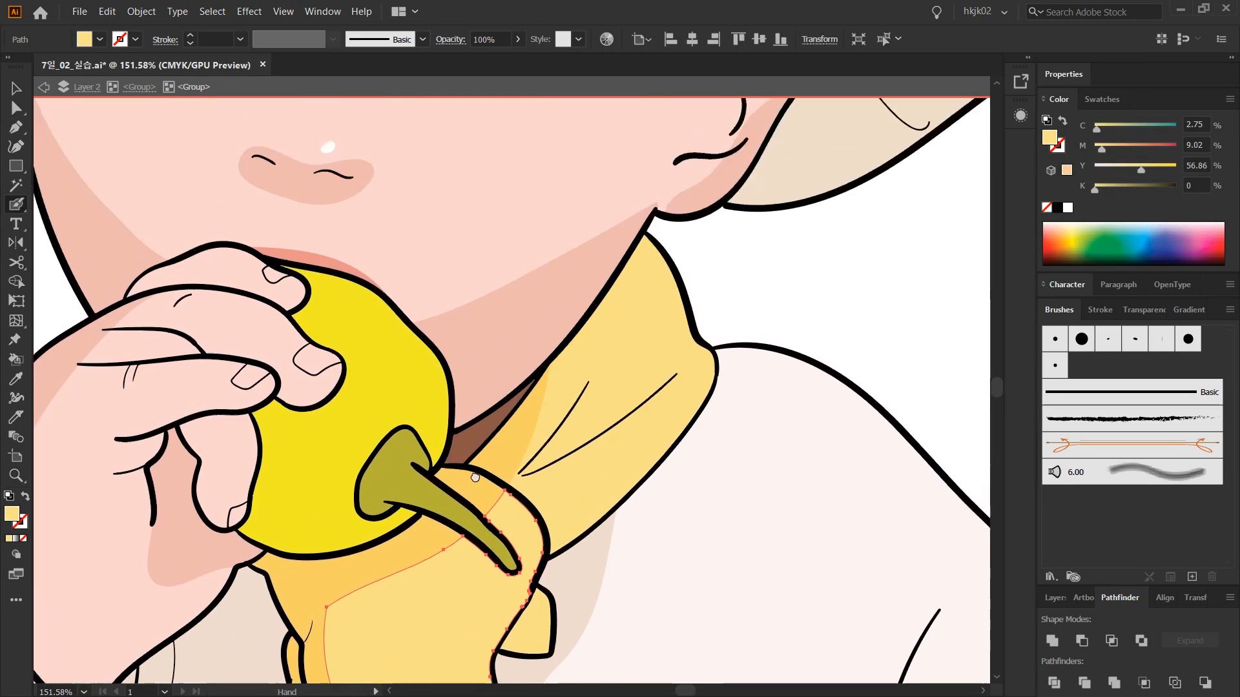
scroll(250, 297, "up", 3)
left_click_drag(251, 297, 253, 291)
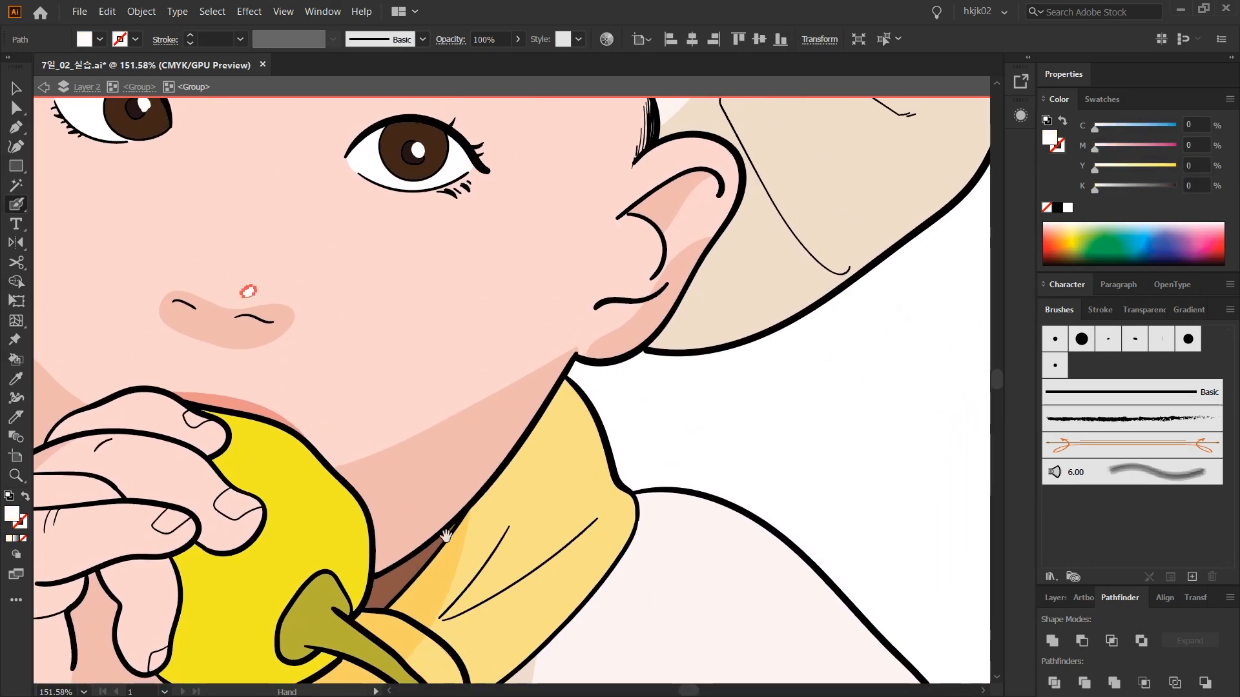
Paint scattered white dots over the neck scarf's knot, collar band and small end piece with the Blob Brush.
left_click_drag(419, 533, 650, 167)
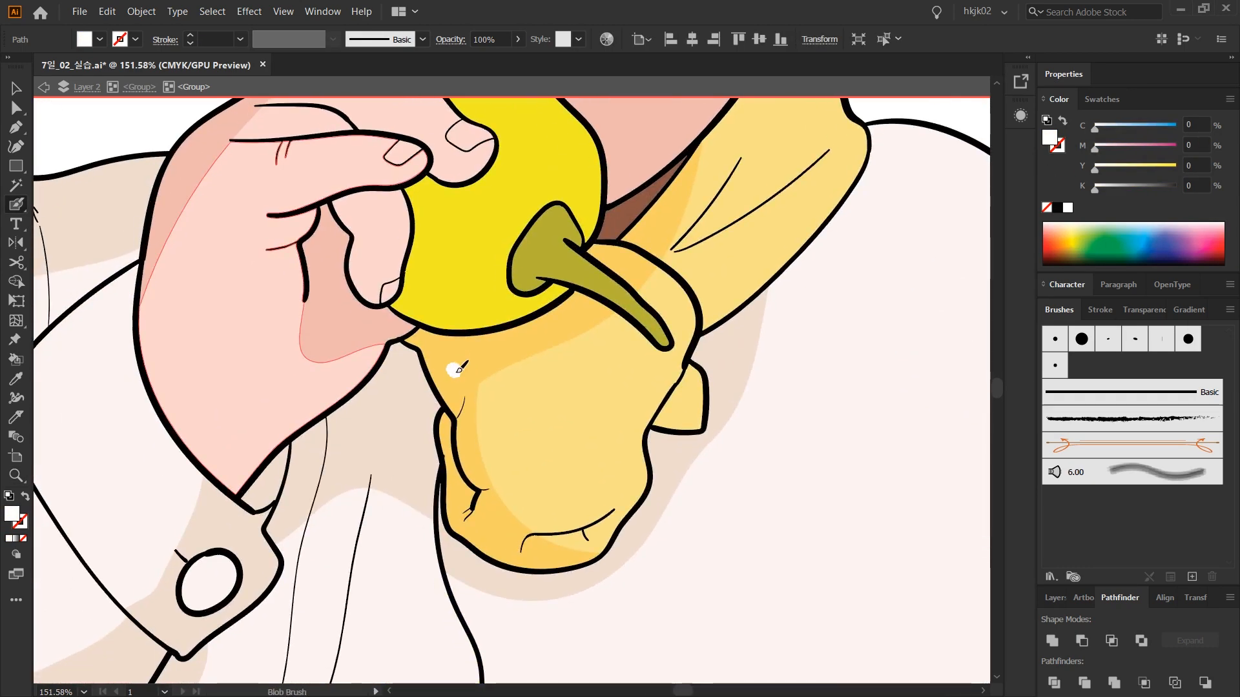
left_click(501, 363)
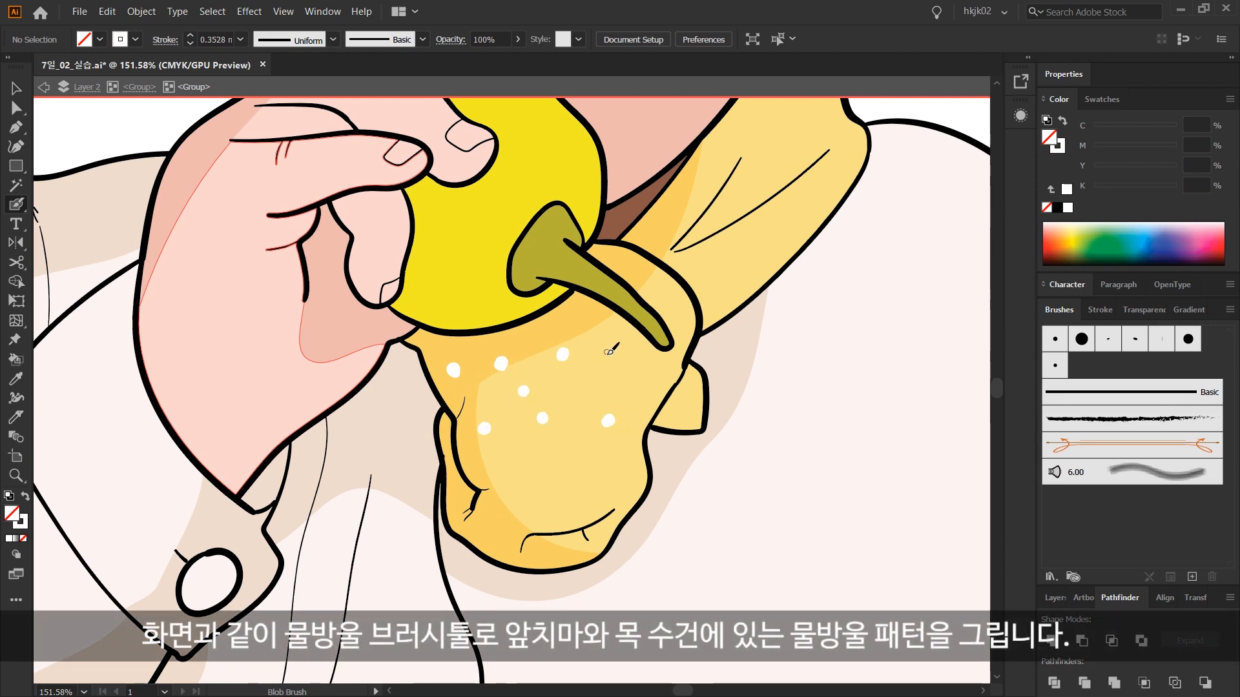
left_click_drag(765, 241, 687, 354)
left_click(689, 220)
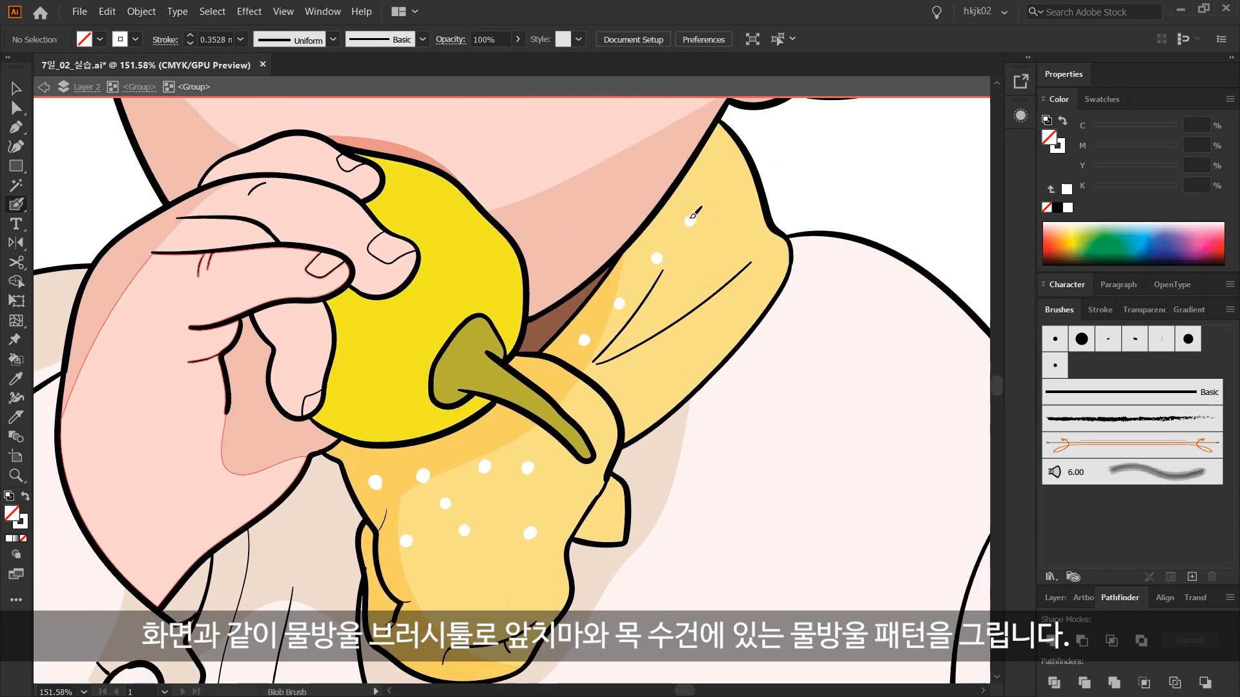
left_click(734, 312)
left_click(765, 275)
left_click(731, 214)
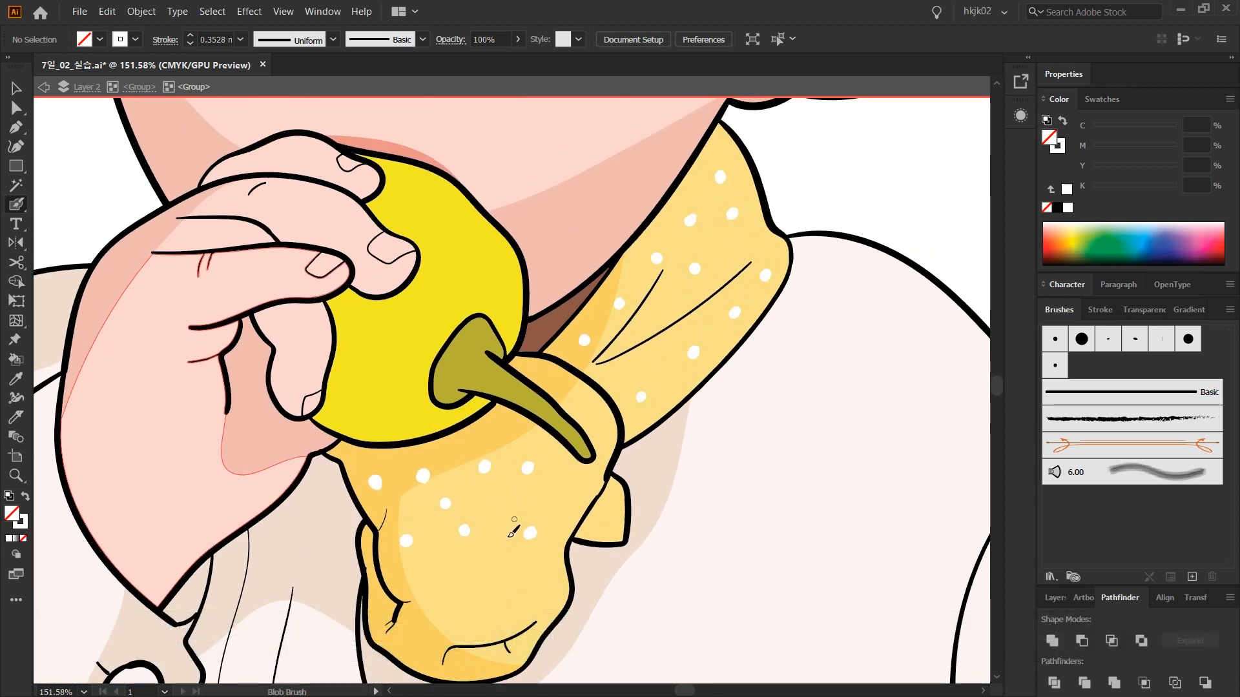
left_click(503, 572)
left_click(603, 518)
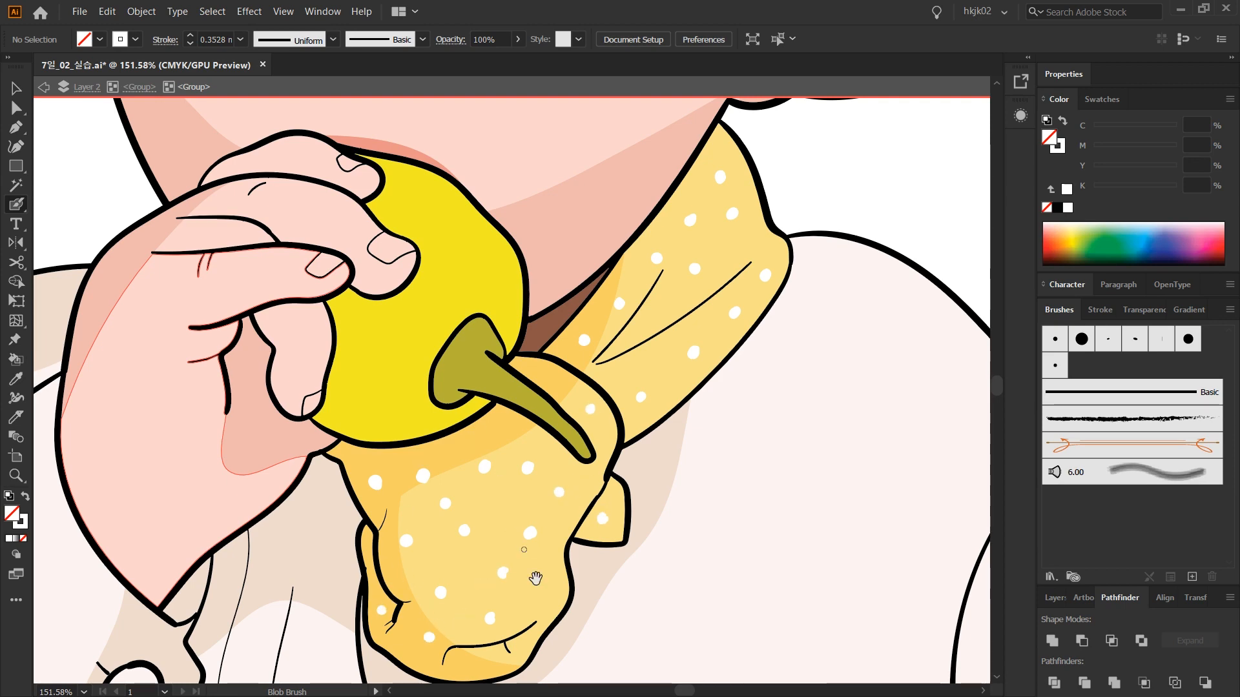
Paint a white polka-dot pattern across the whole yellow apron with the Blob Brush.
left_click_drag(535, 578, 567, 449)
left_click_drag(679, 560, 714, 404)
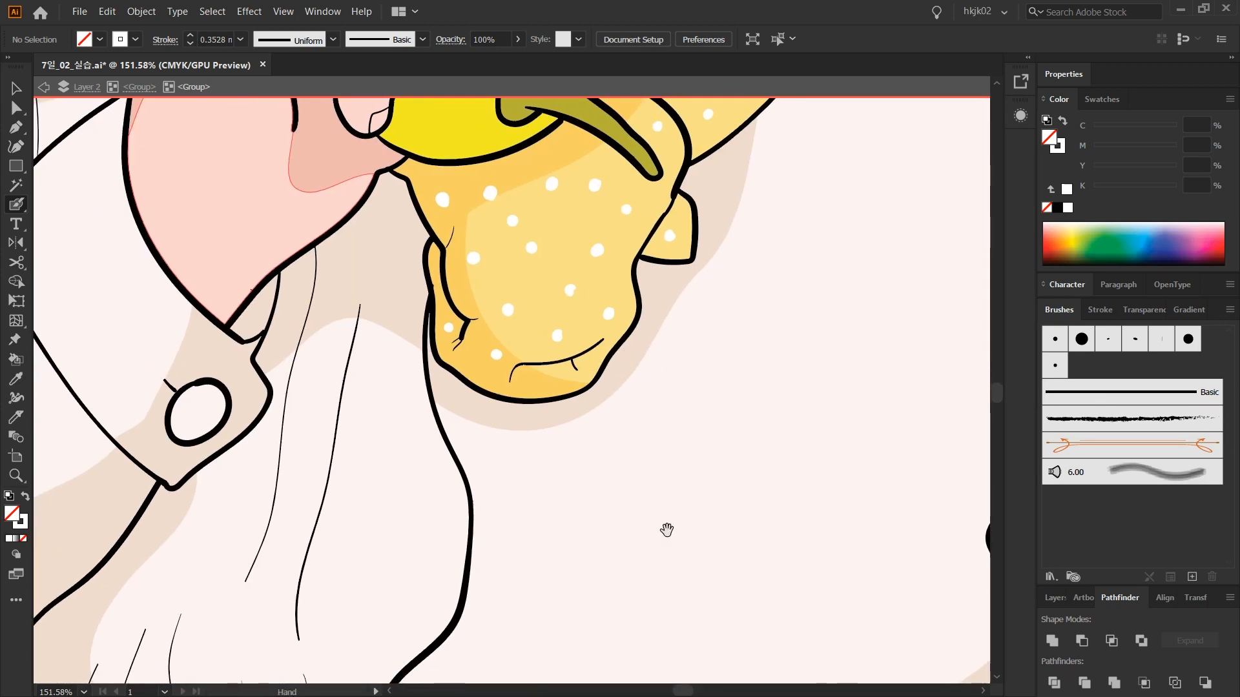
left_click_drag(667, 531, 798, 200)
left_click_drag(671, 561, 808, 241)
left_click(693, 459, "ctrl+alt")
left_click_drag(664, 502, 694, 346)
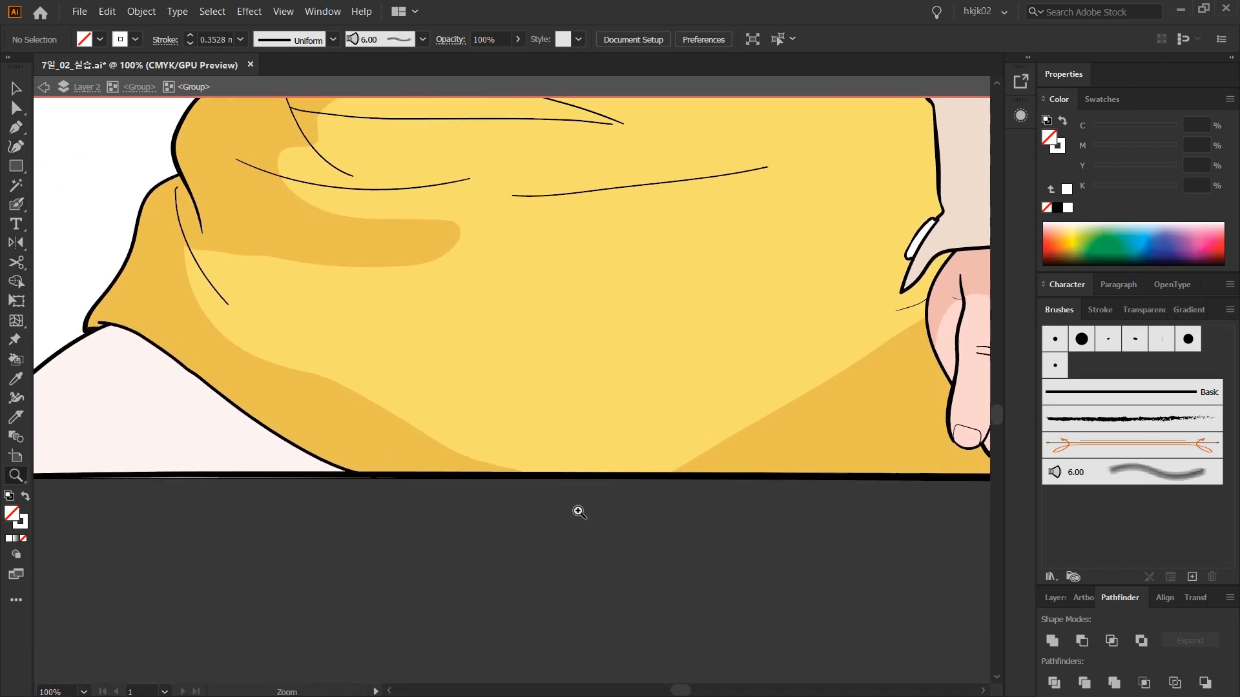
left_click_drag(551, 447, 529, 548)
left_click_drag(263, 332, 275, 393)
key("shift+b")
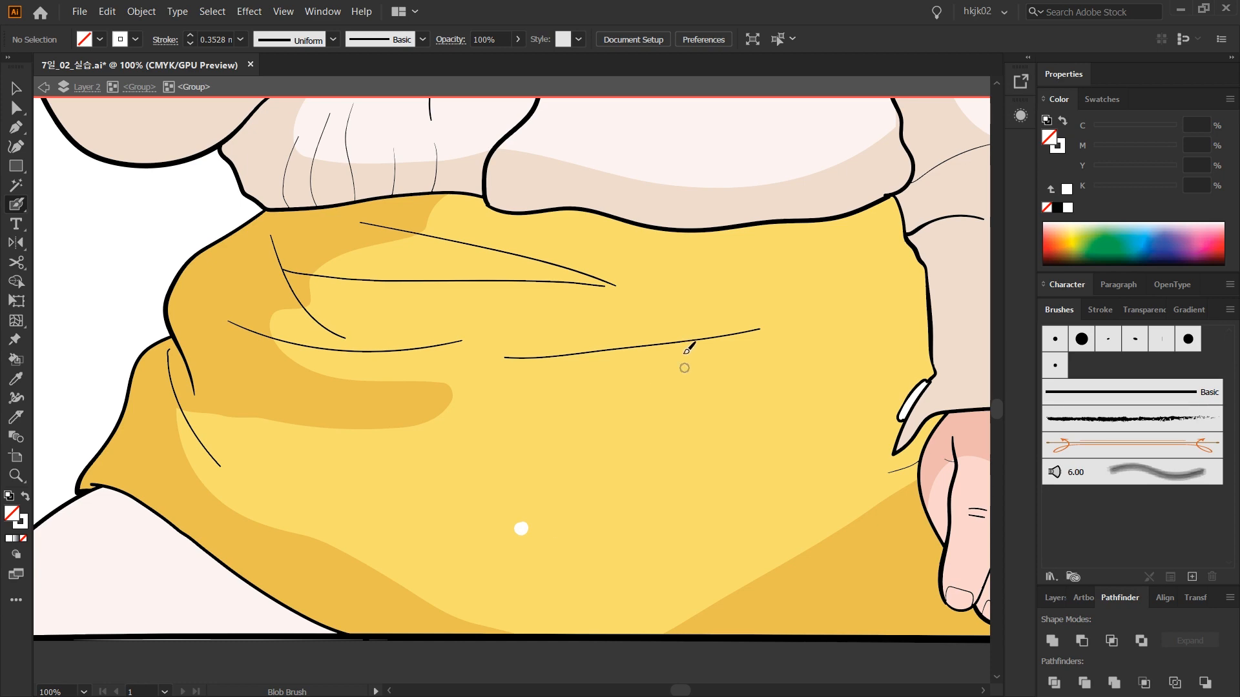
mouse_move(642, 476)
left_mouse_down()
mouse_move(643, 537)
mouse_move(633, 489)
left_mouse_up()
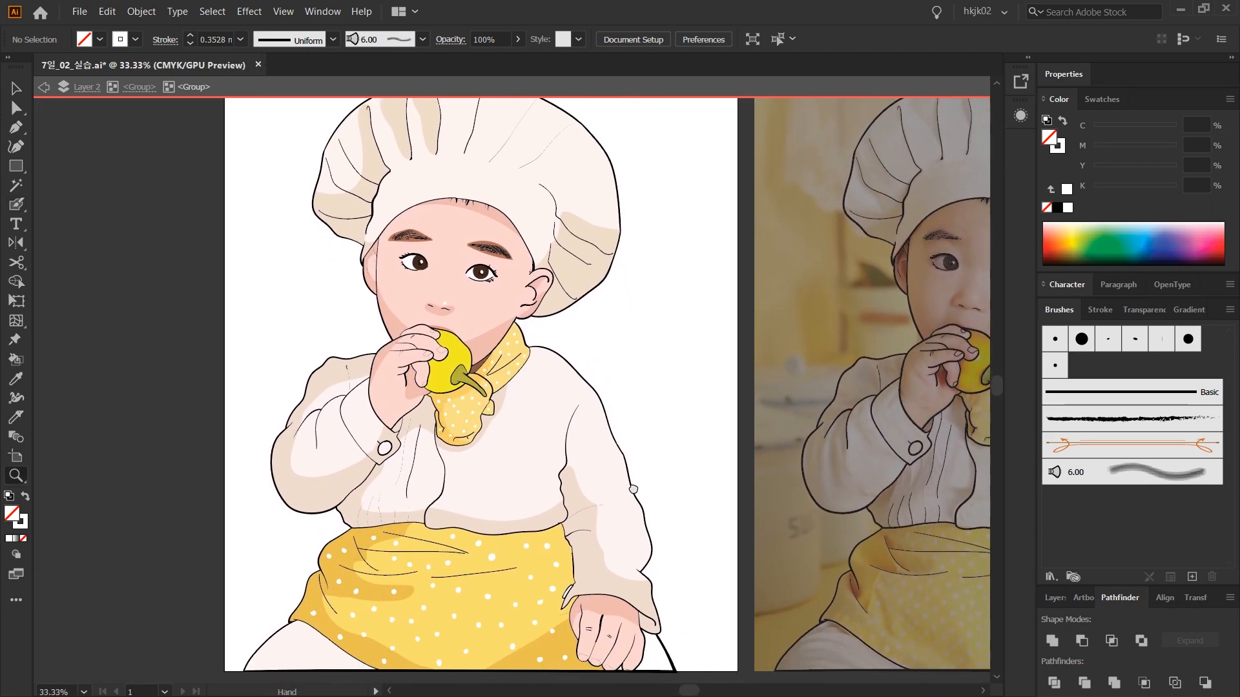
key("v")
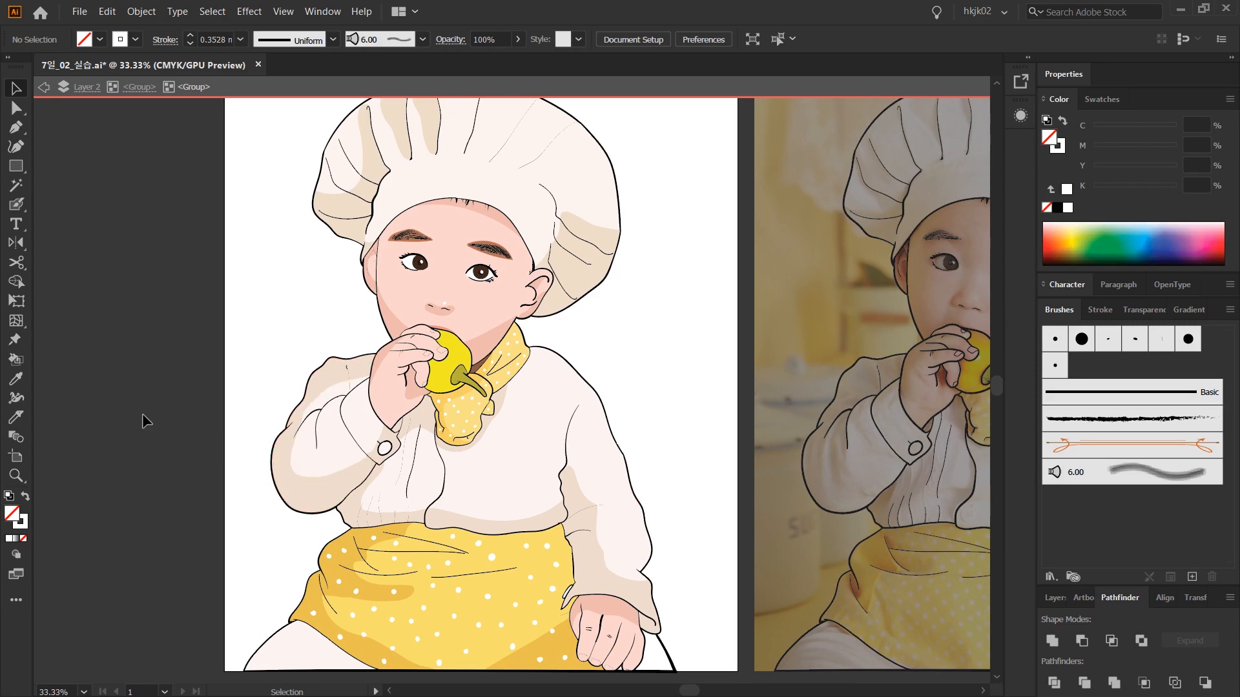
Create a 600 × 800 mm rectangle and position it to cover the illustration artboard exactly.
key("Escape")
left_click_drag(384, 386, 393, 466)
key("z")
left_click(425, 427, "alt")
left_click_drag(422, 425, 358, 438)
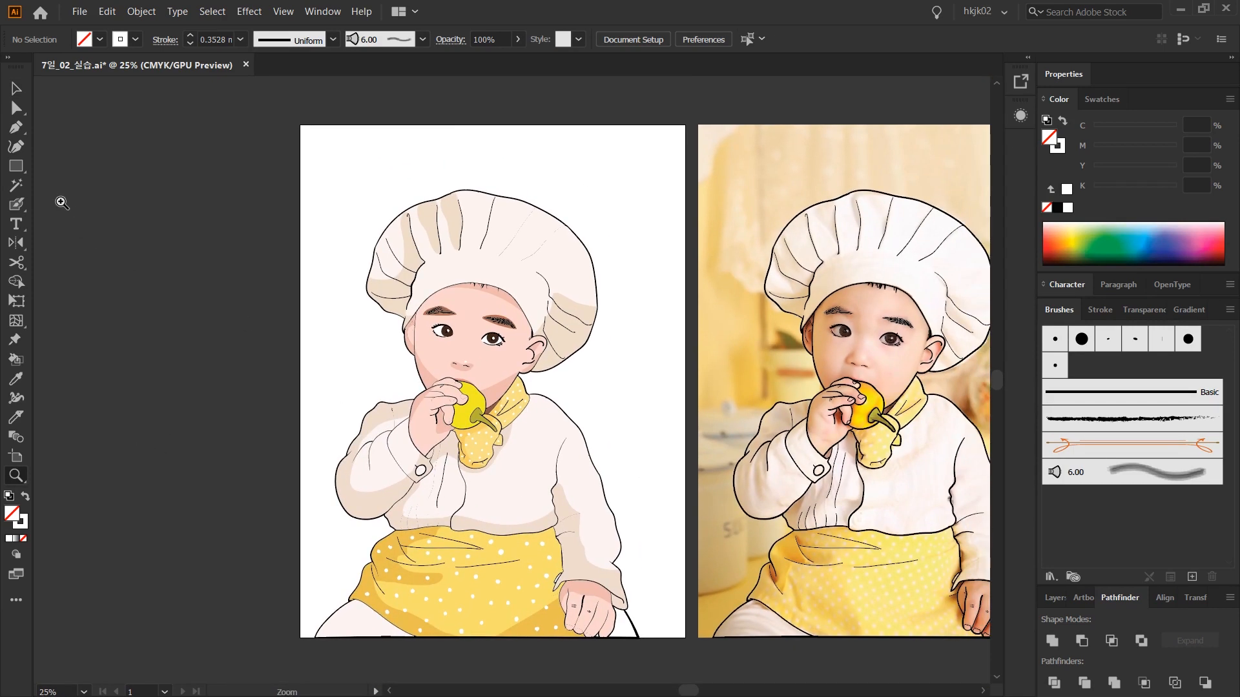
key("m")
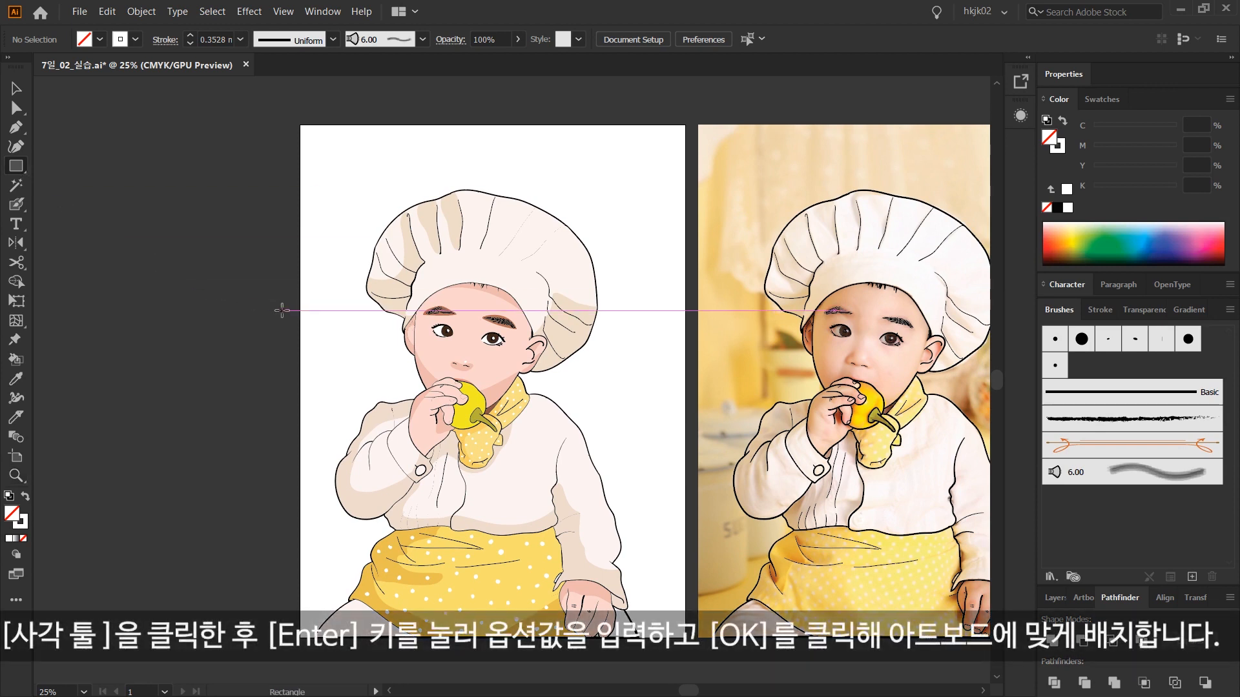
left_click(282, 311)
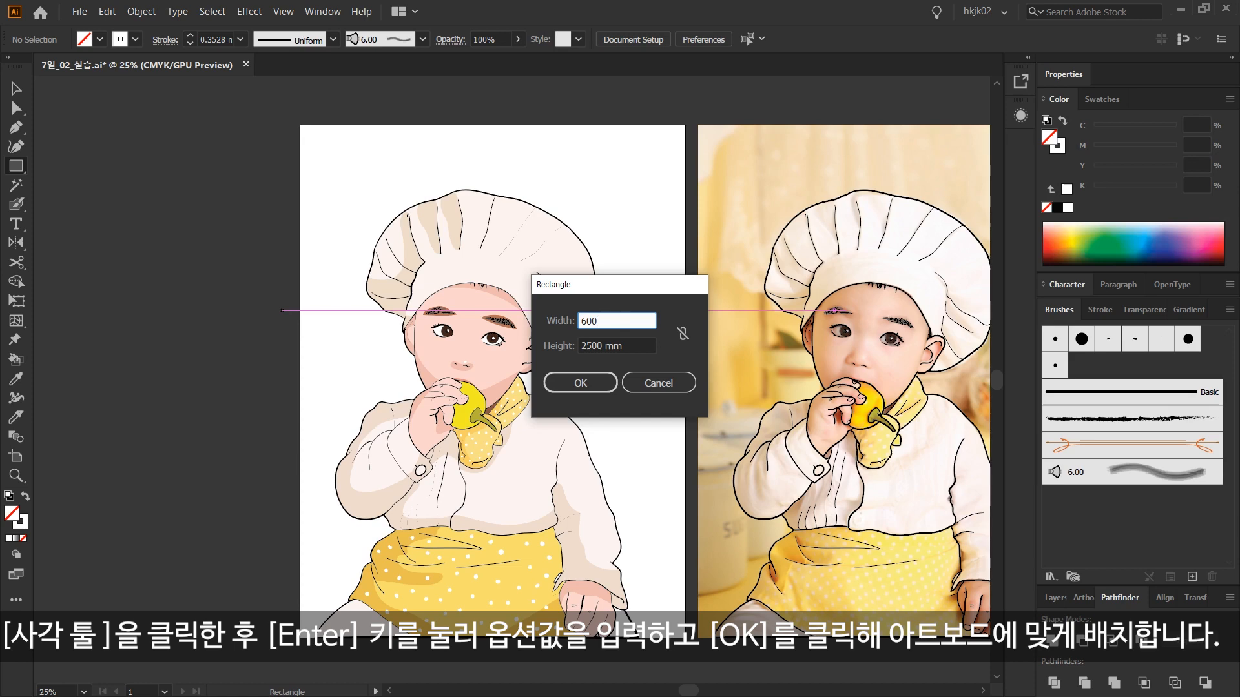
key("Tab")
type("8")
key("Return")
key("v")
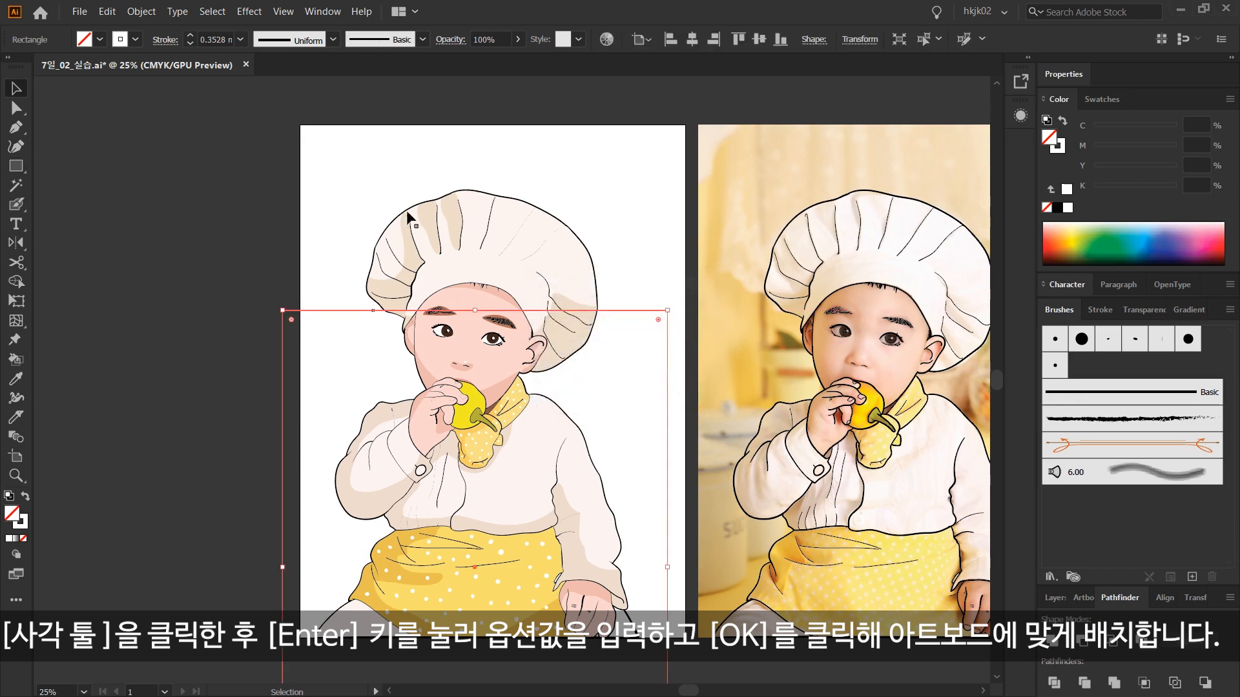
left_click_drag(339, 316, 354, 127)
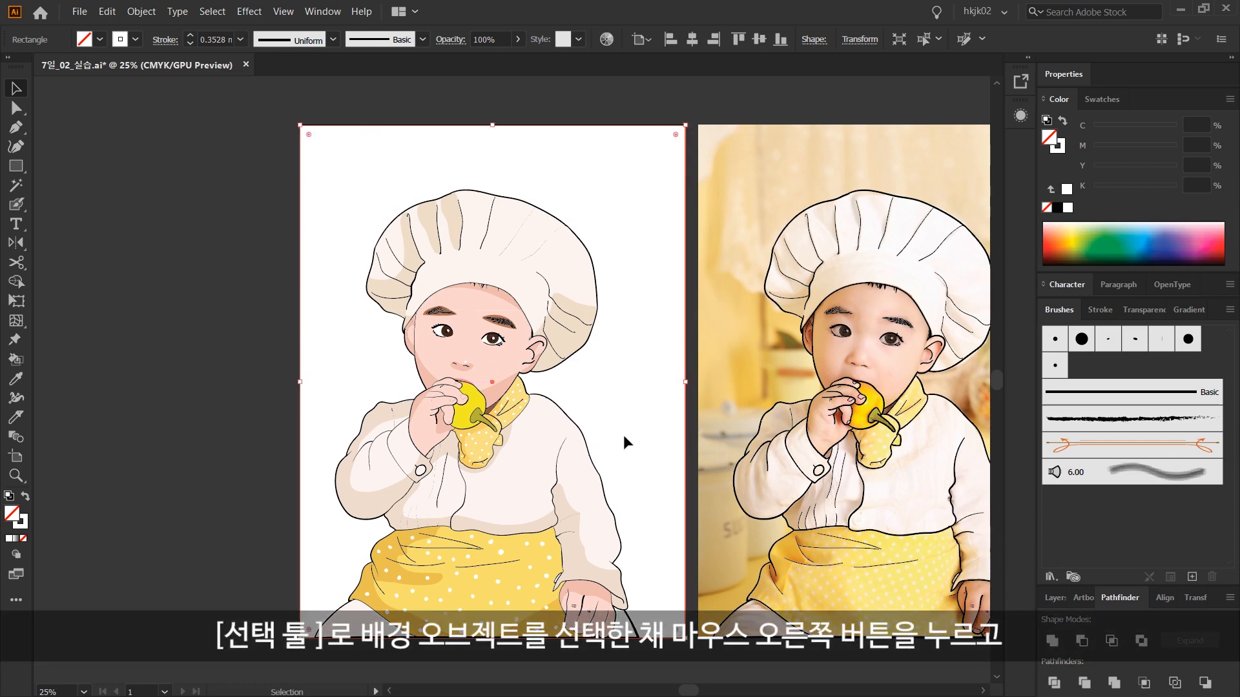
Send the artboard-sized rectangle to the back, behind the child illustration.
scroll(581, 426, "right", 5)
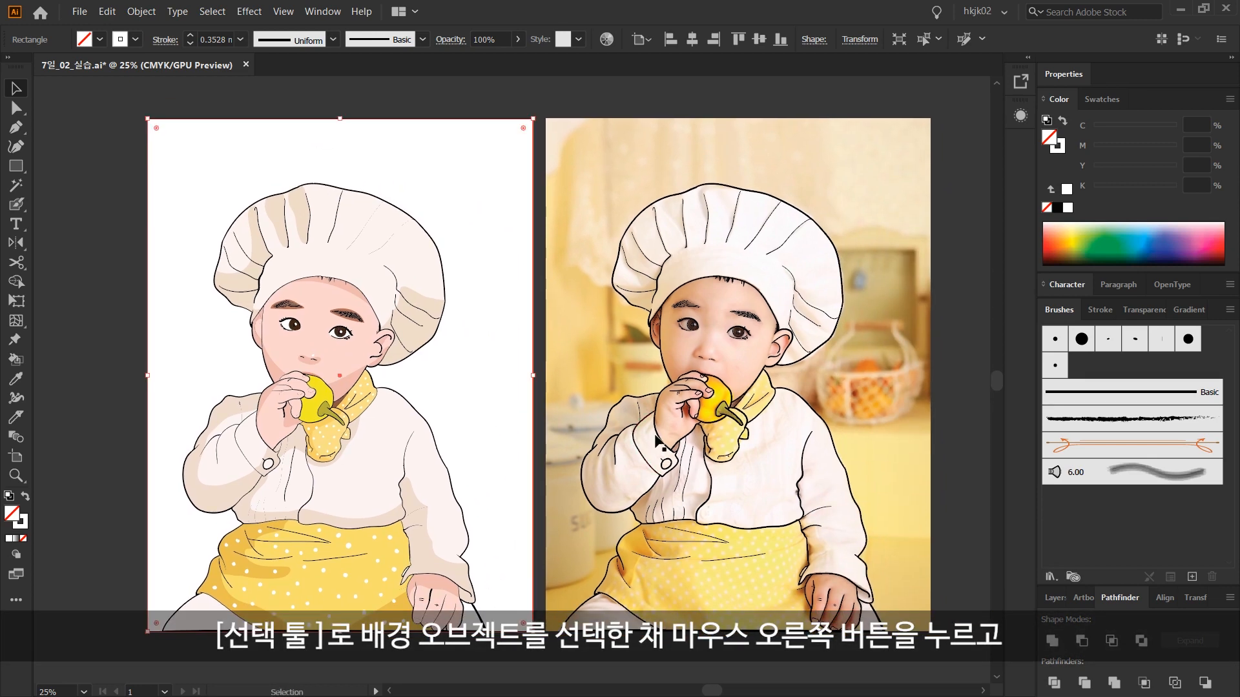
right_click(413, 120)
mouse_move(542, 332)
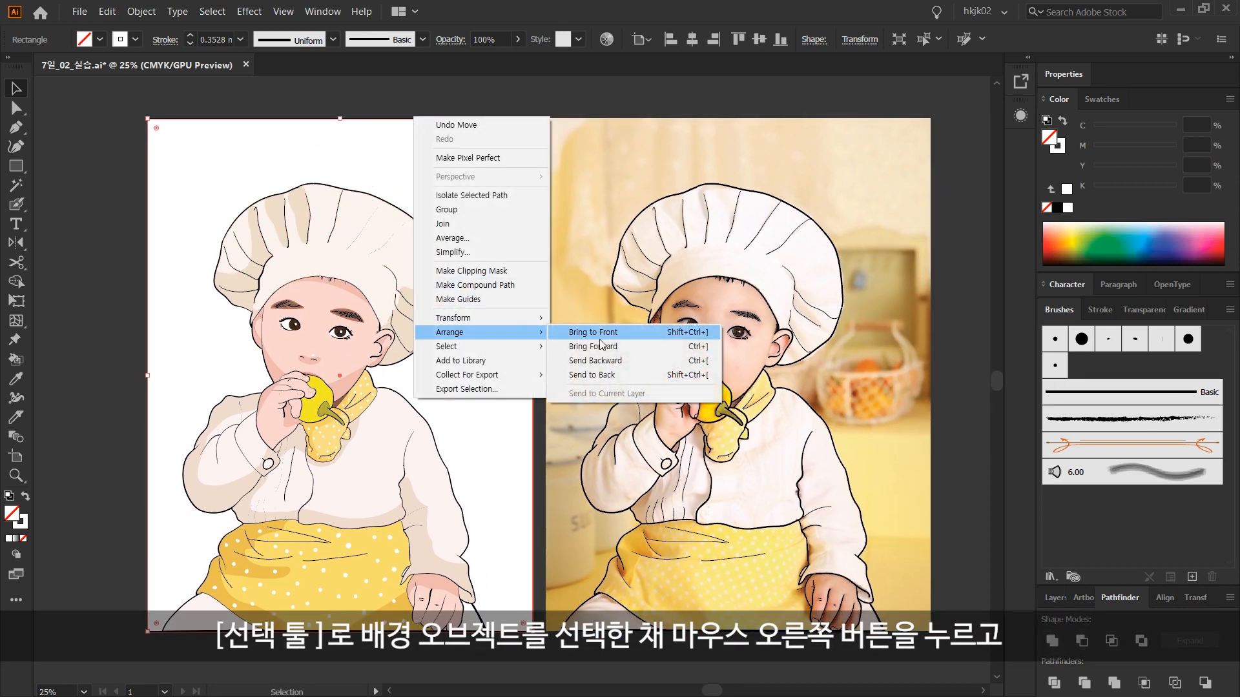
left_click(610, 376)
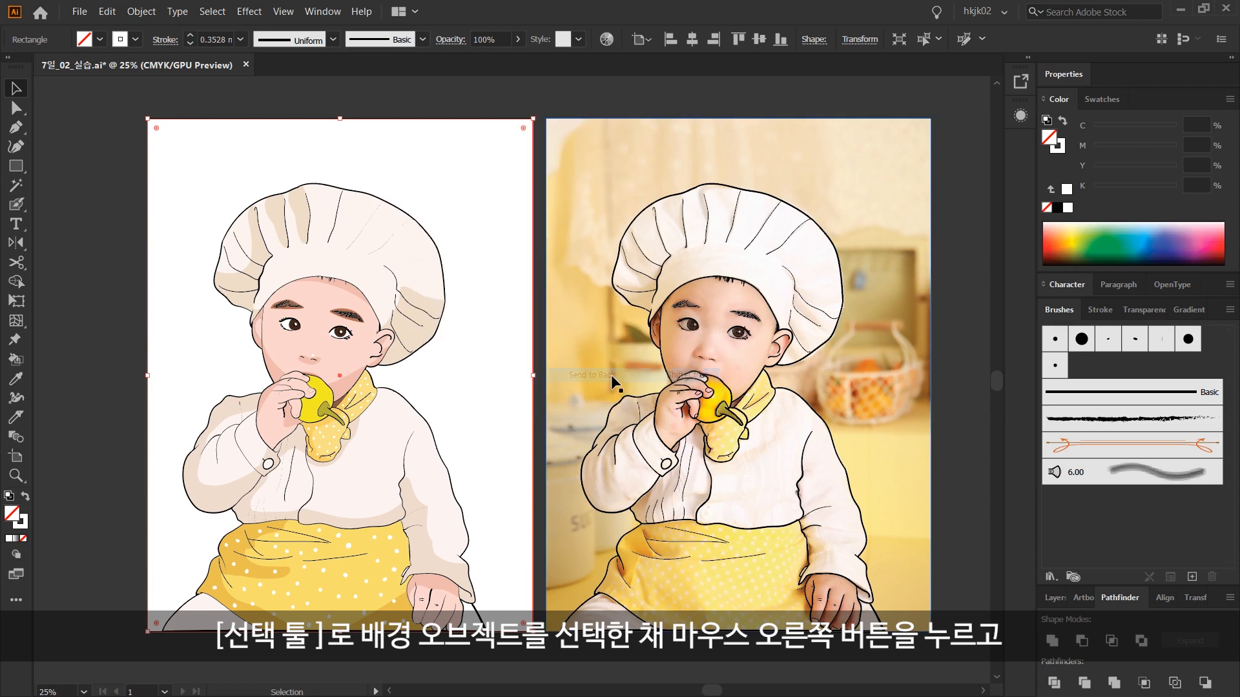
Swap the background rectangle's fill and stroke, then set its fill to C 0, M 35, Y 10, K 0.
left_click(1062, 122)
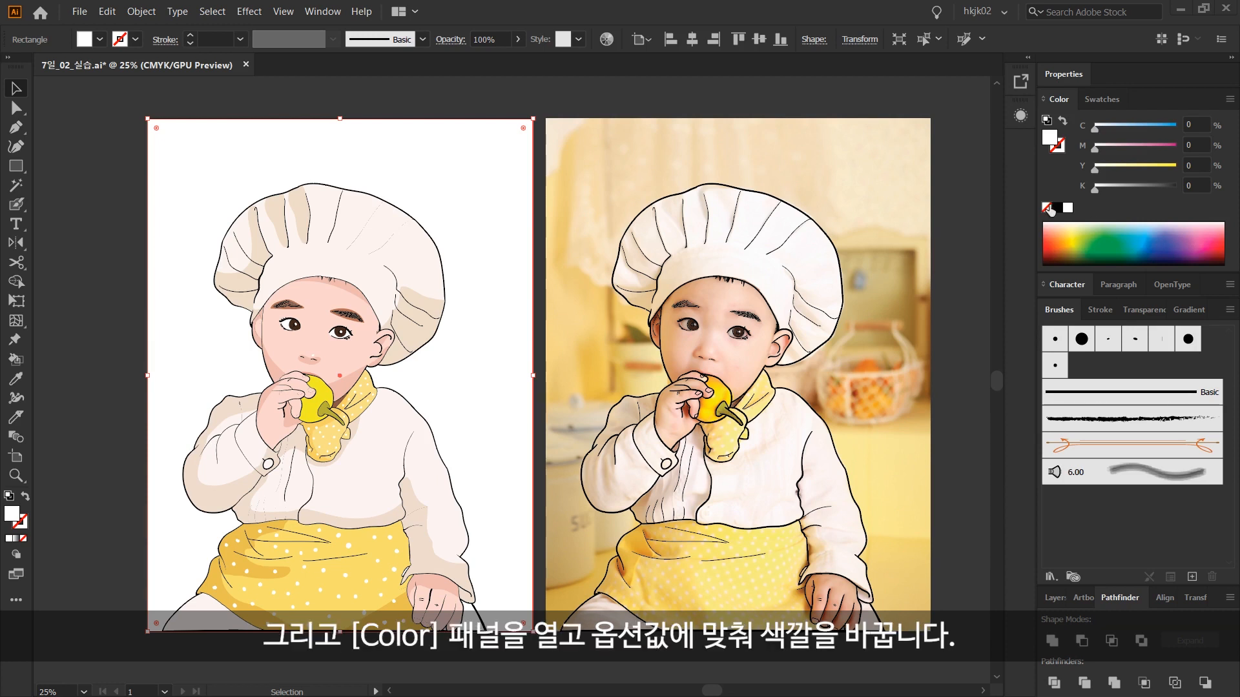
left_click(1198, 147)
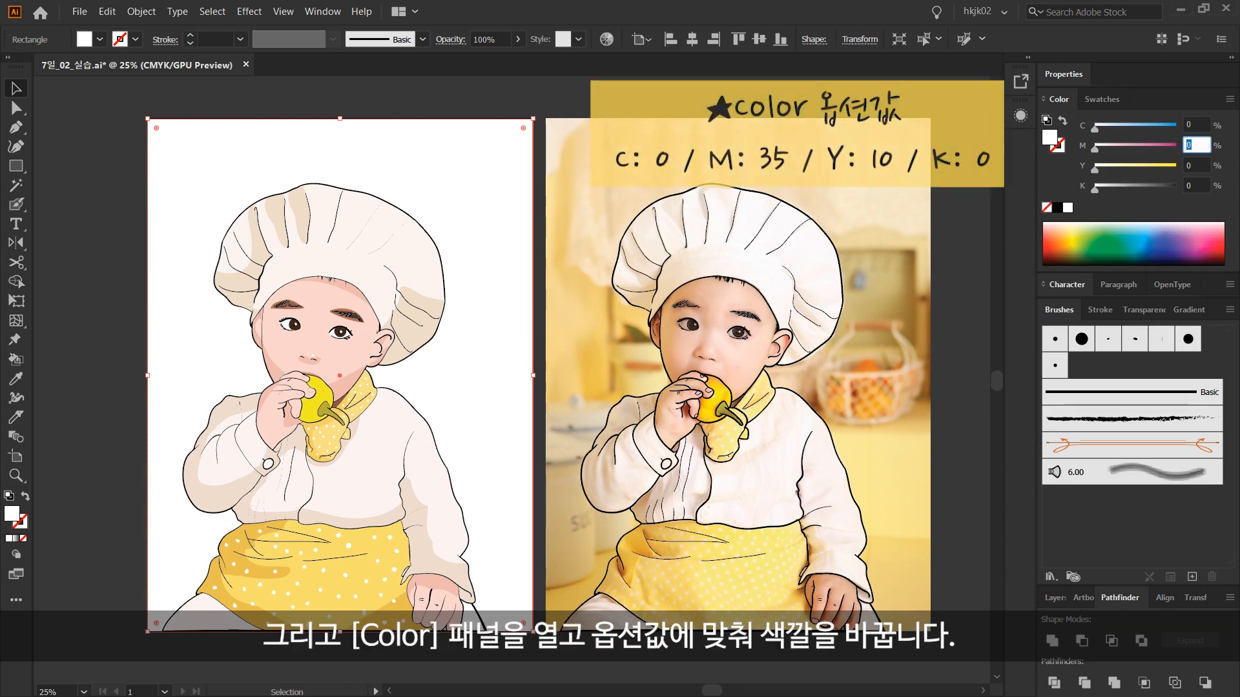
type("35")
key("Tab")
type("10")
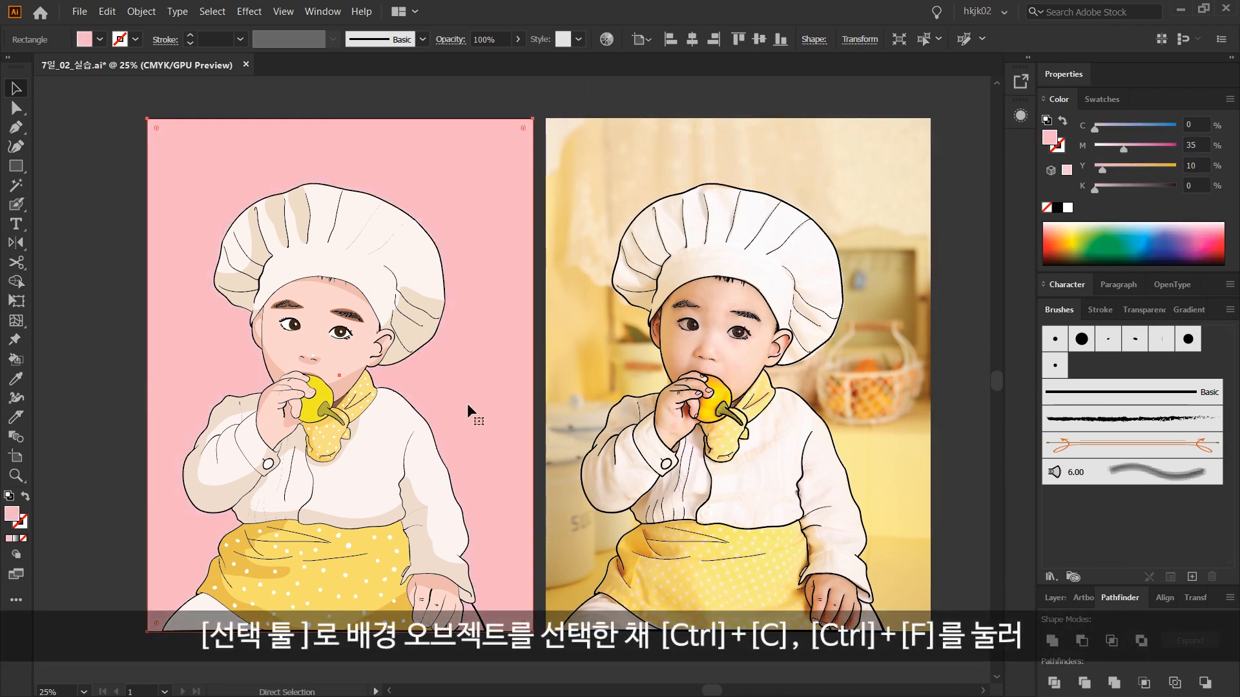
Paste a copy of the pink background in front and set its height to 500 mm from the top edge.
key("ctrl+c")
key("ctrl+f")
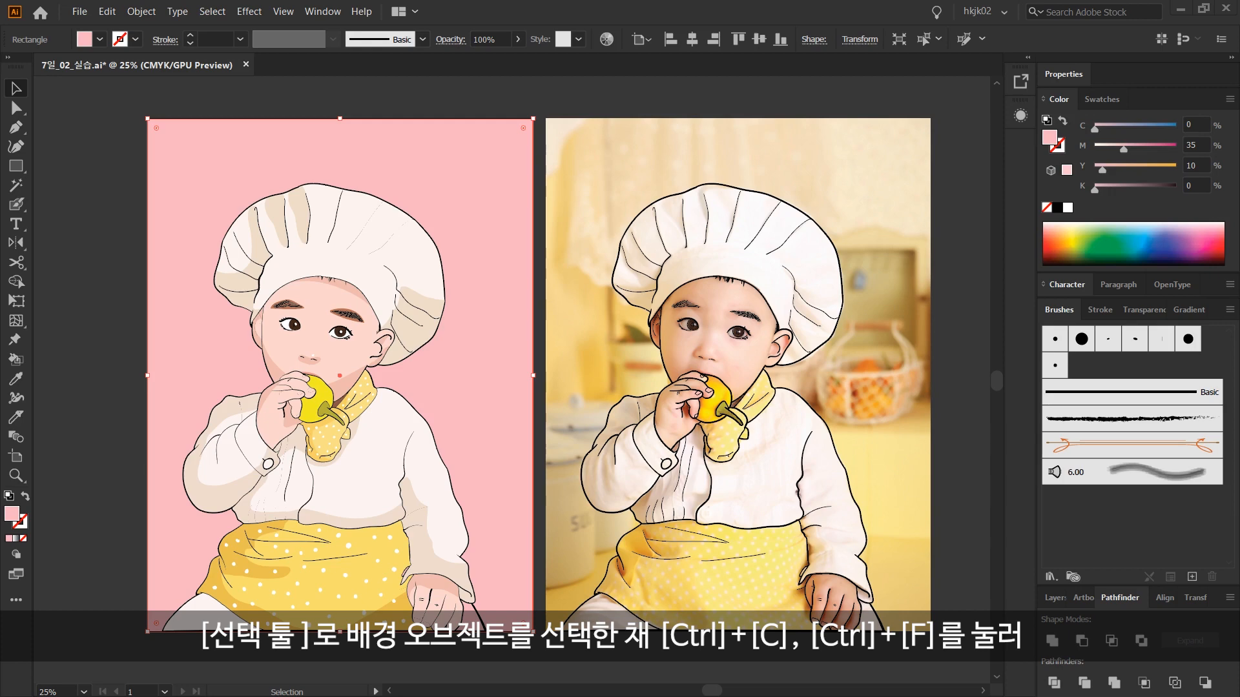
key("shift+F8")
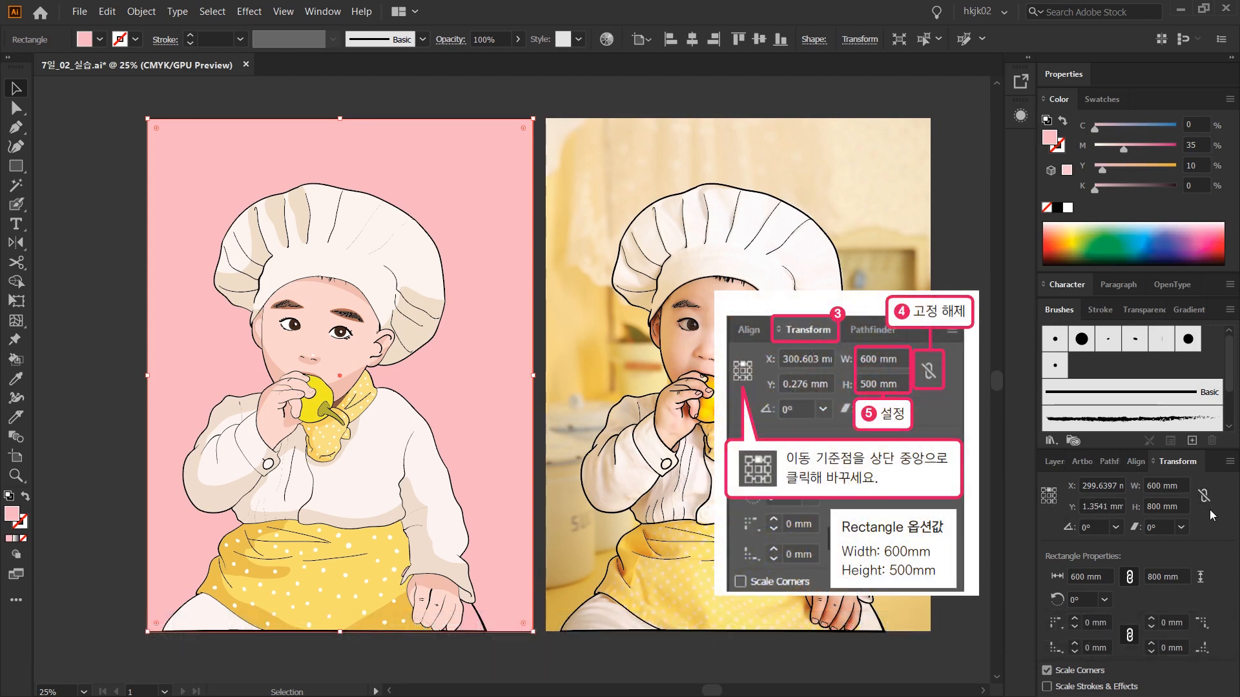
left_click(1163, 507)
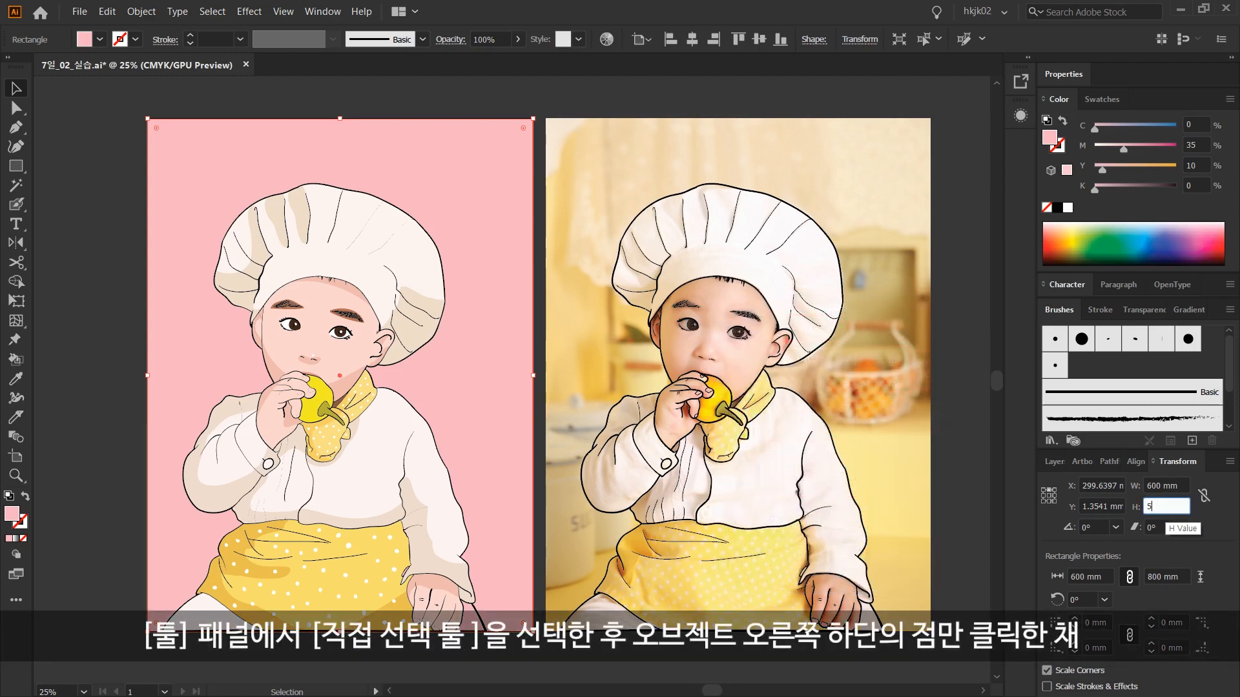
type("500")
key("Return")
Move only the copy's lower-right anchor point to Y 300 mm to give the shape a diagonal lower edge.
key("a")
left_click(533, 439)
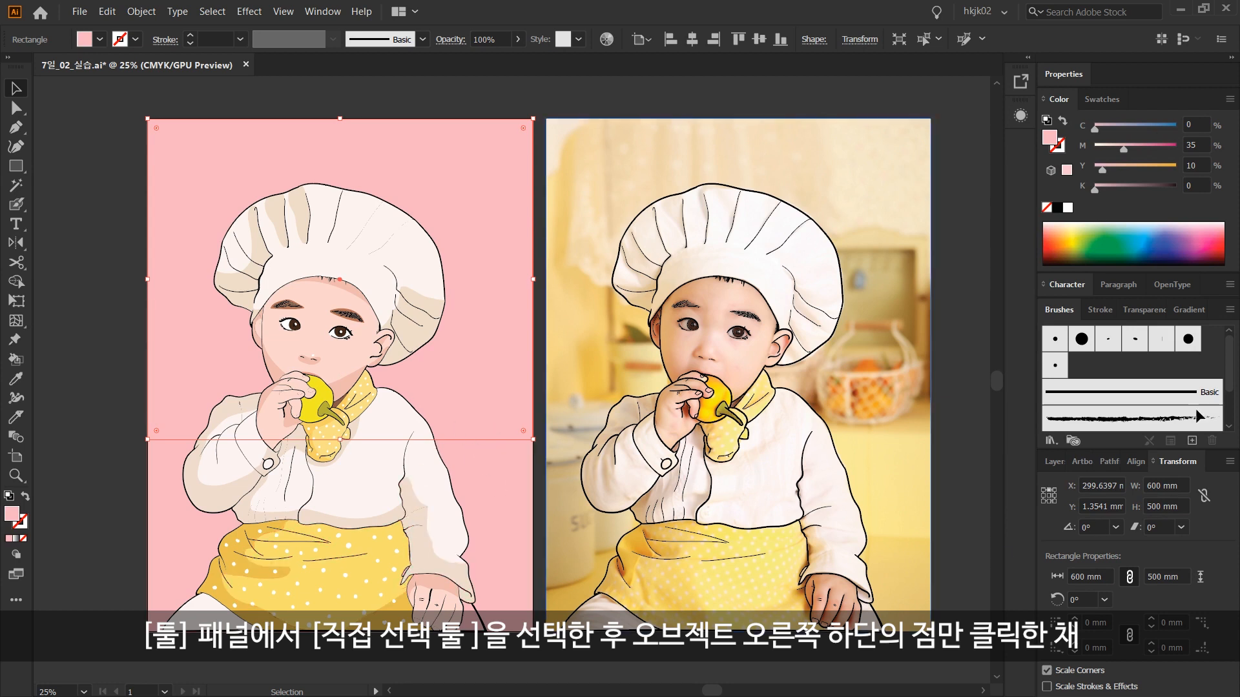
left_click(1101, 507)
double_click(1102, 508)
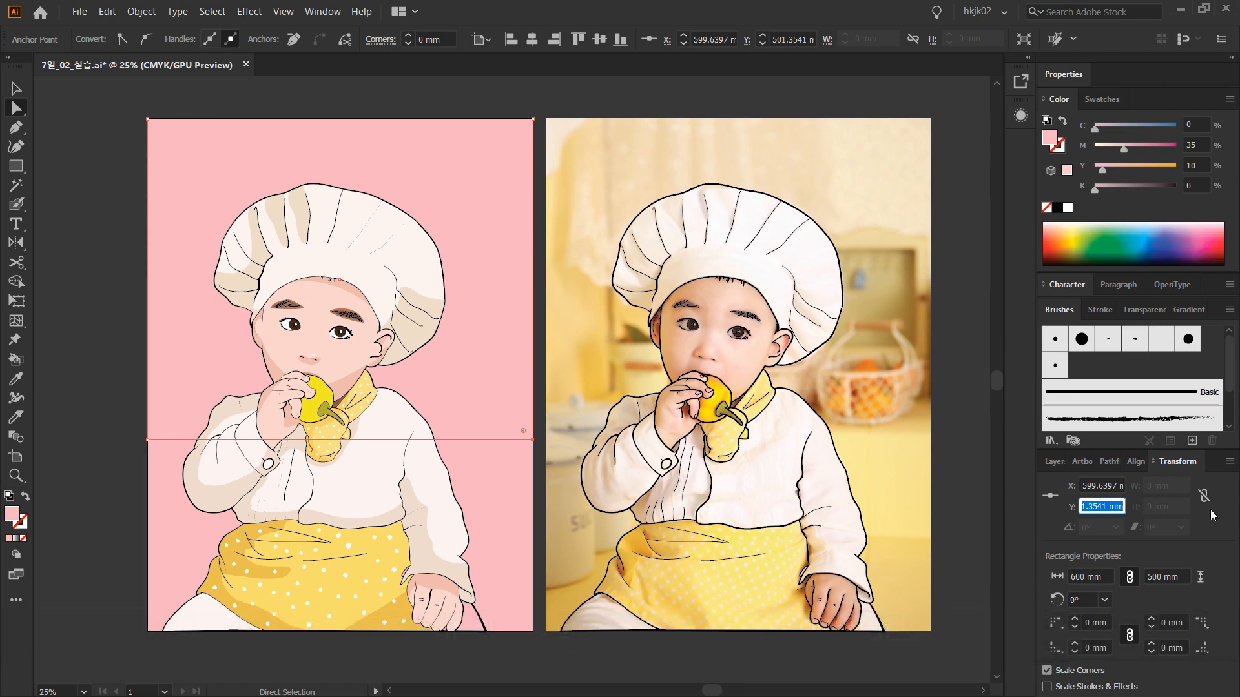
type("300")
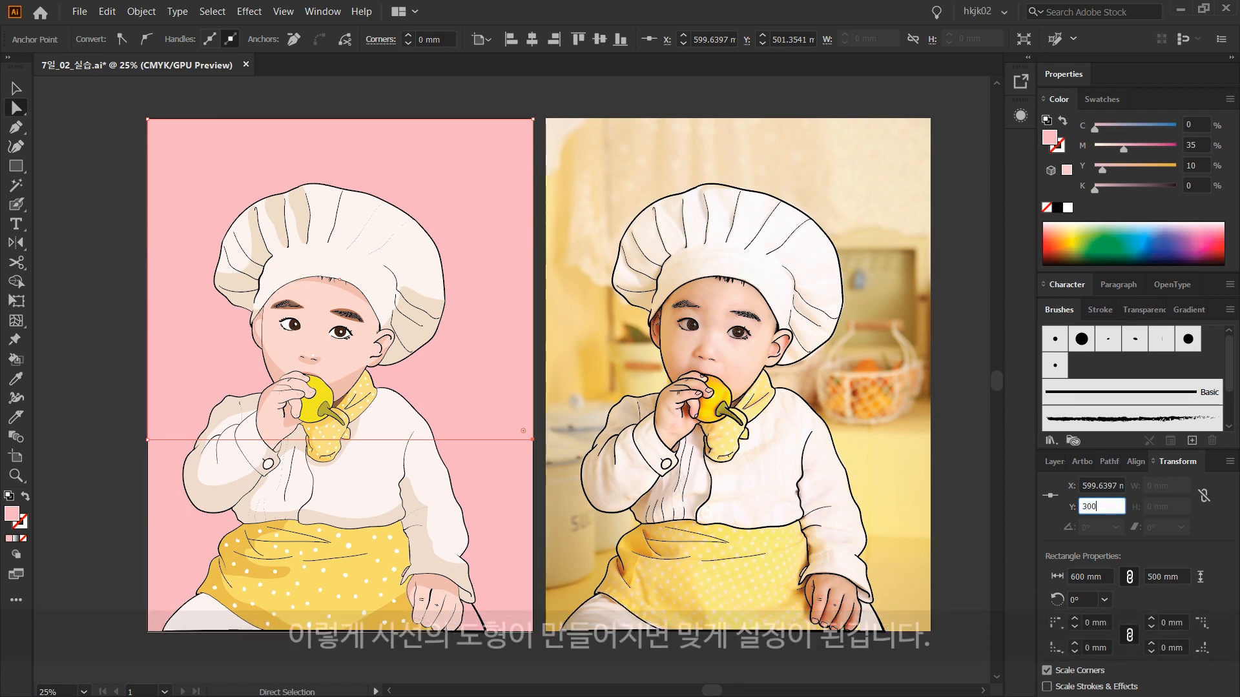
key("Return")
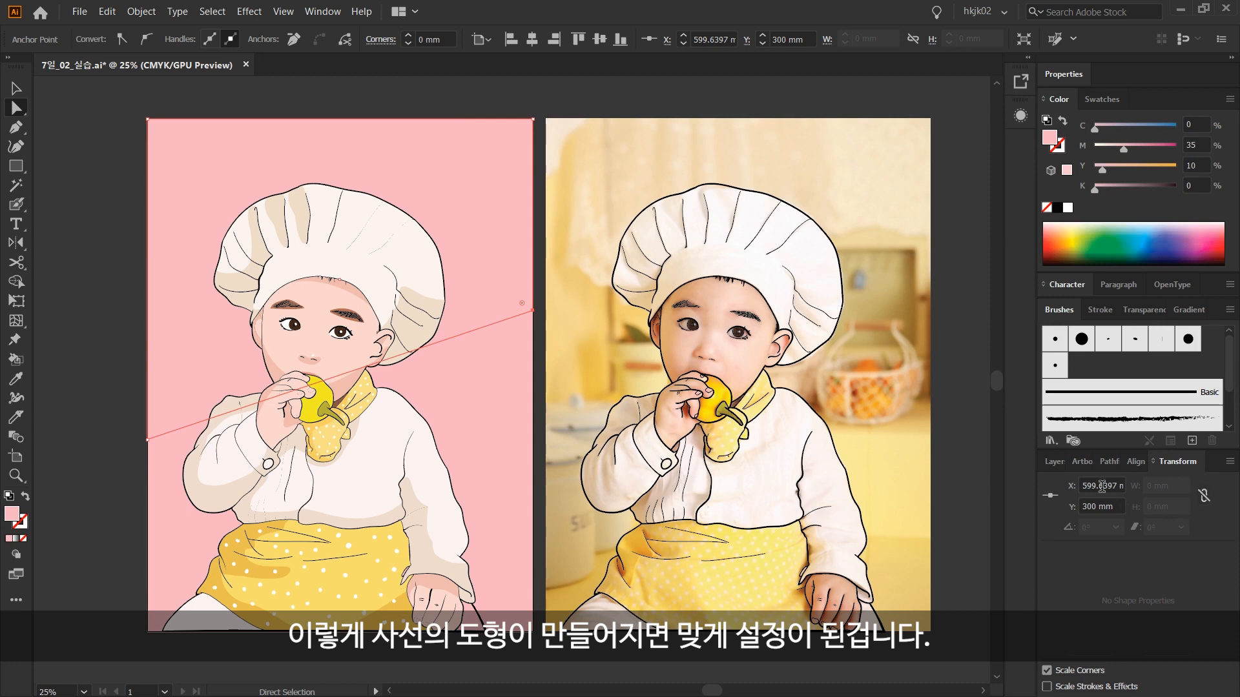
Fill the diagonal background shape with C 0, M 10, Y 40, K 0 and deselect it.
left_click(1202, 144)
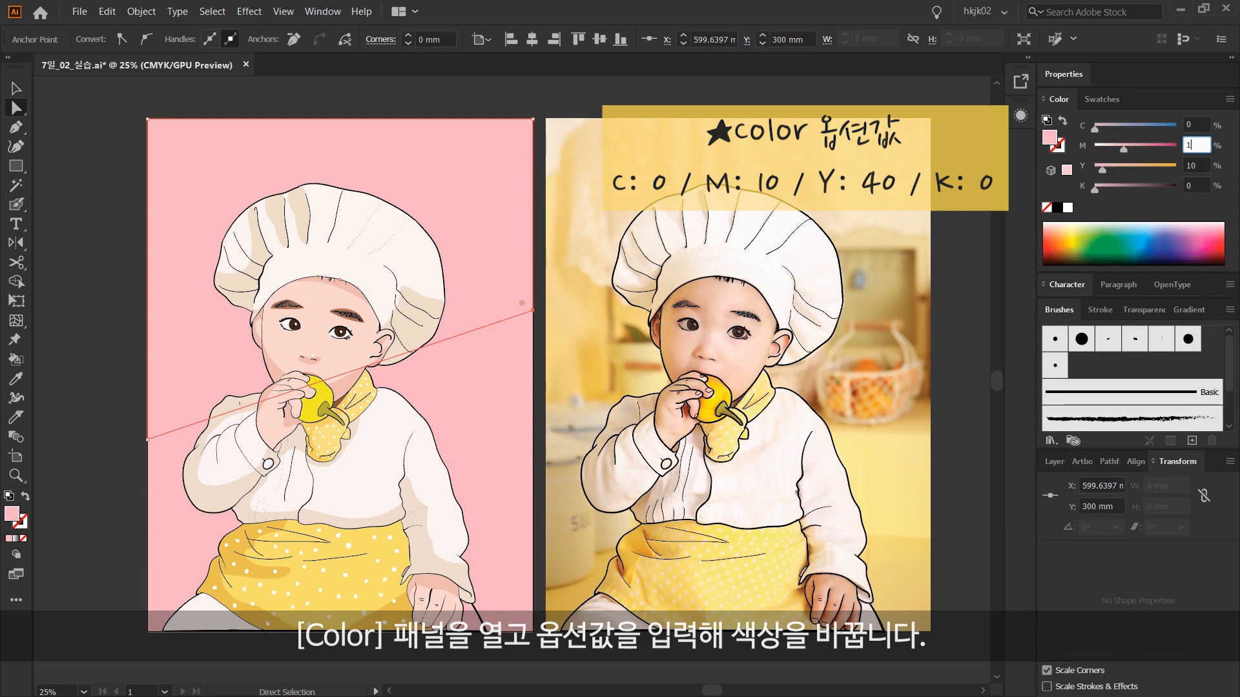
type("10")
key("Tab")
type("40")
key("Return")
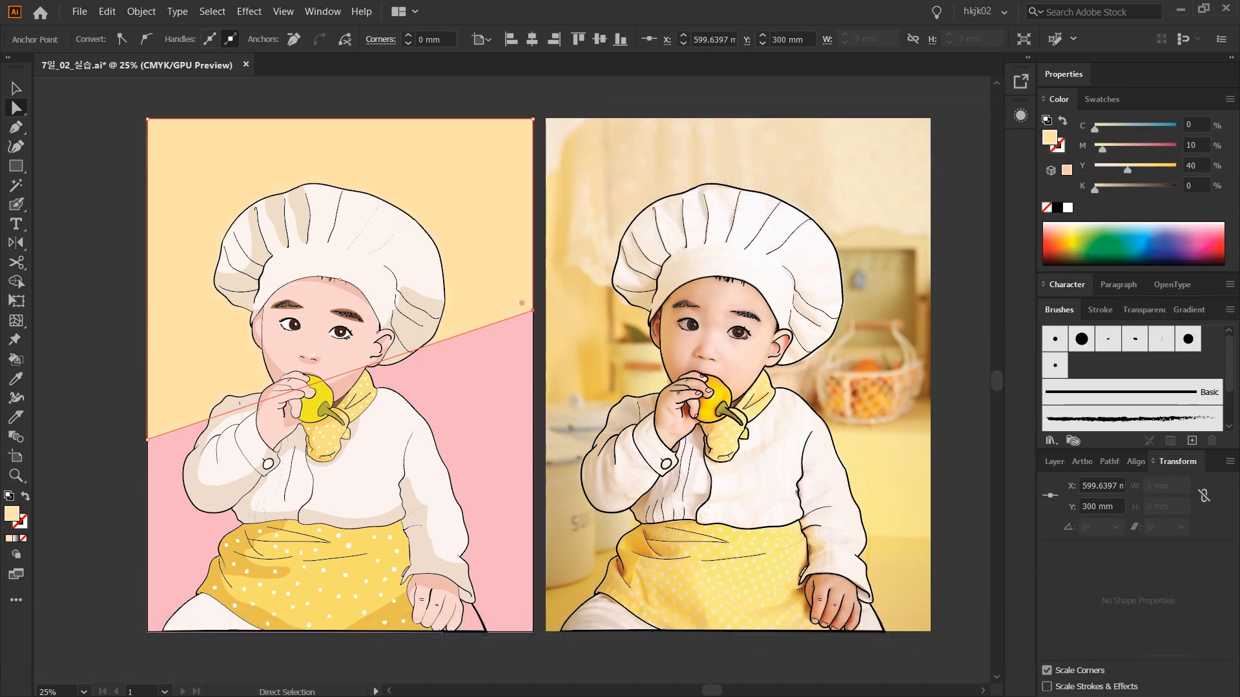
left_click(113, 364)
Add the point text "사랑해 우리아들 ^^" in the empty area above the illustration artboard.
left_click_drag(483, 457, 594, 491)
key("v")
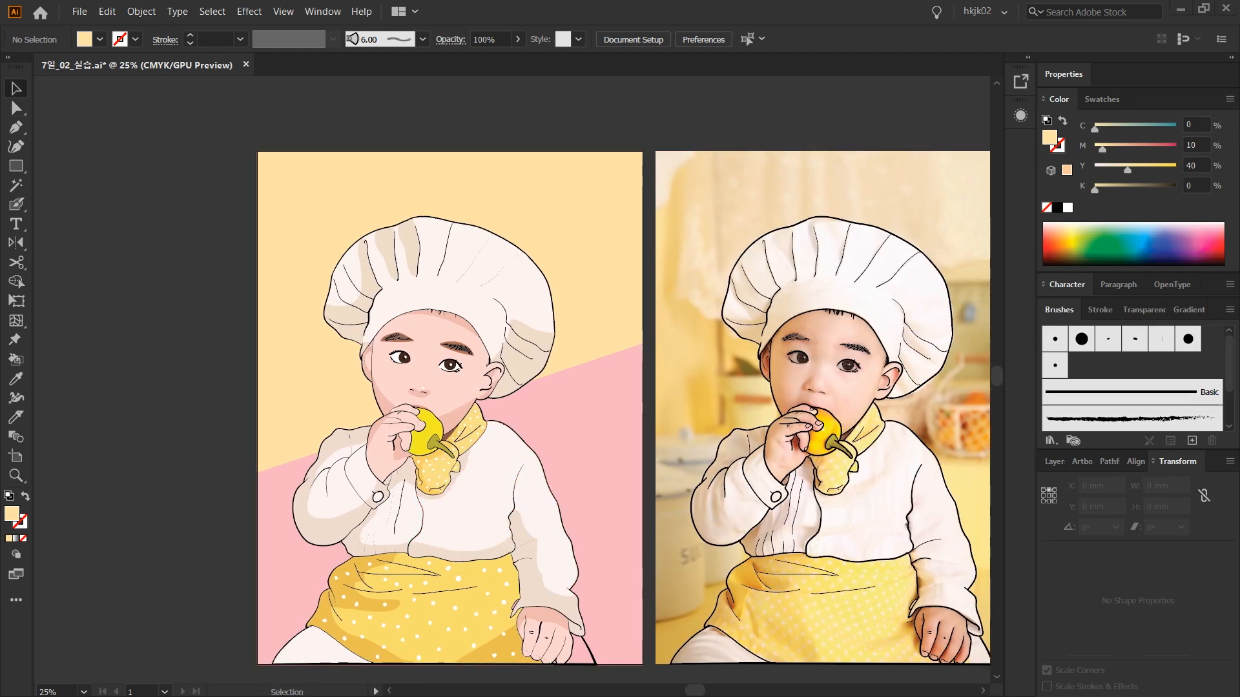
key("t")
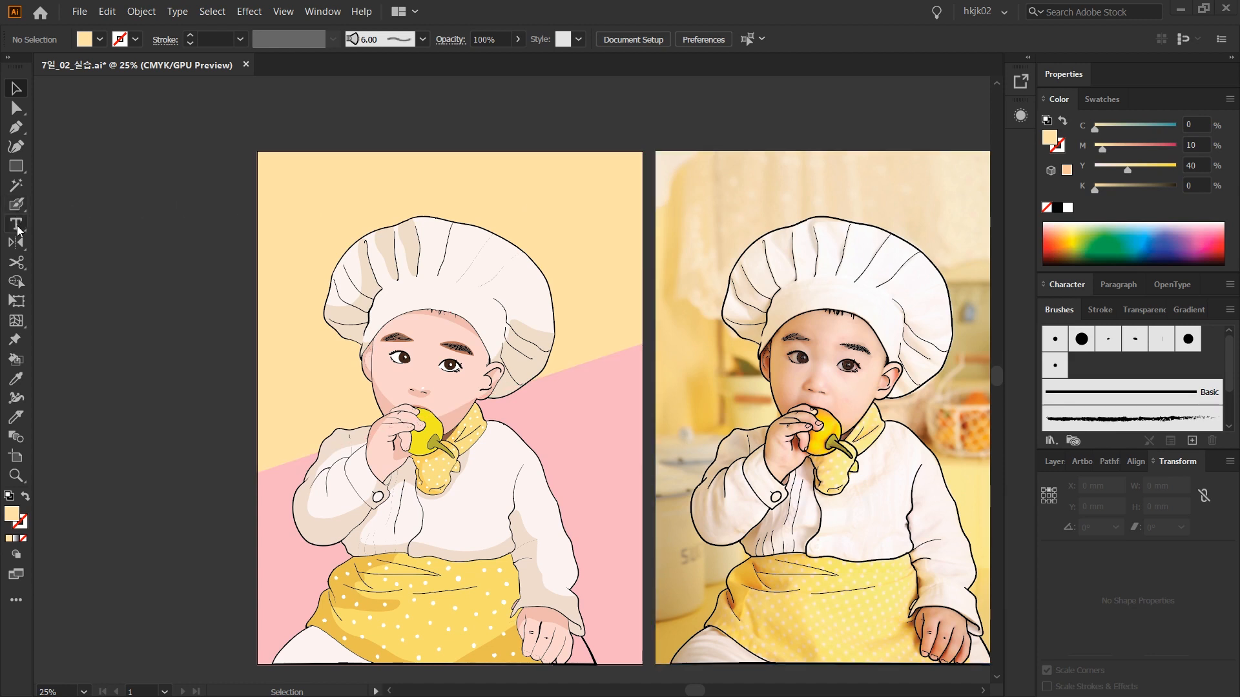
left_click(297, 100)
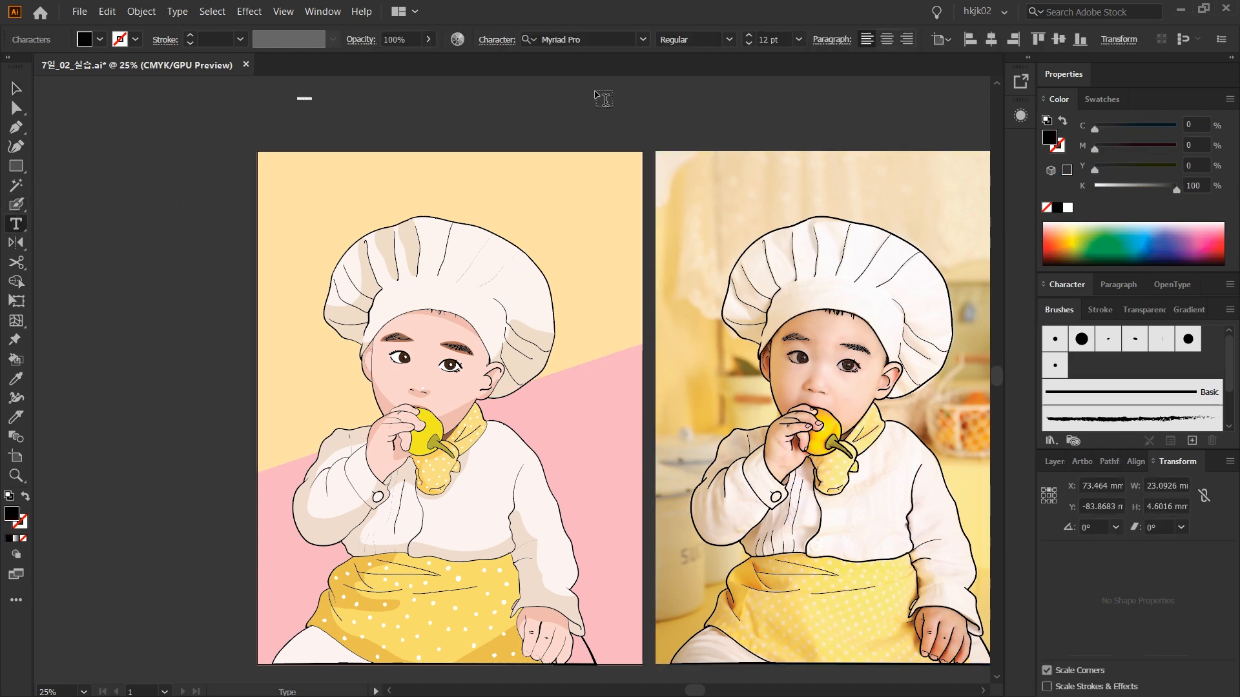
type("꼬마 요리")
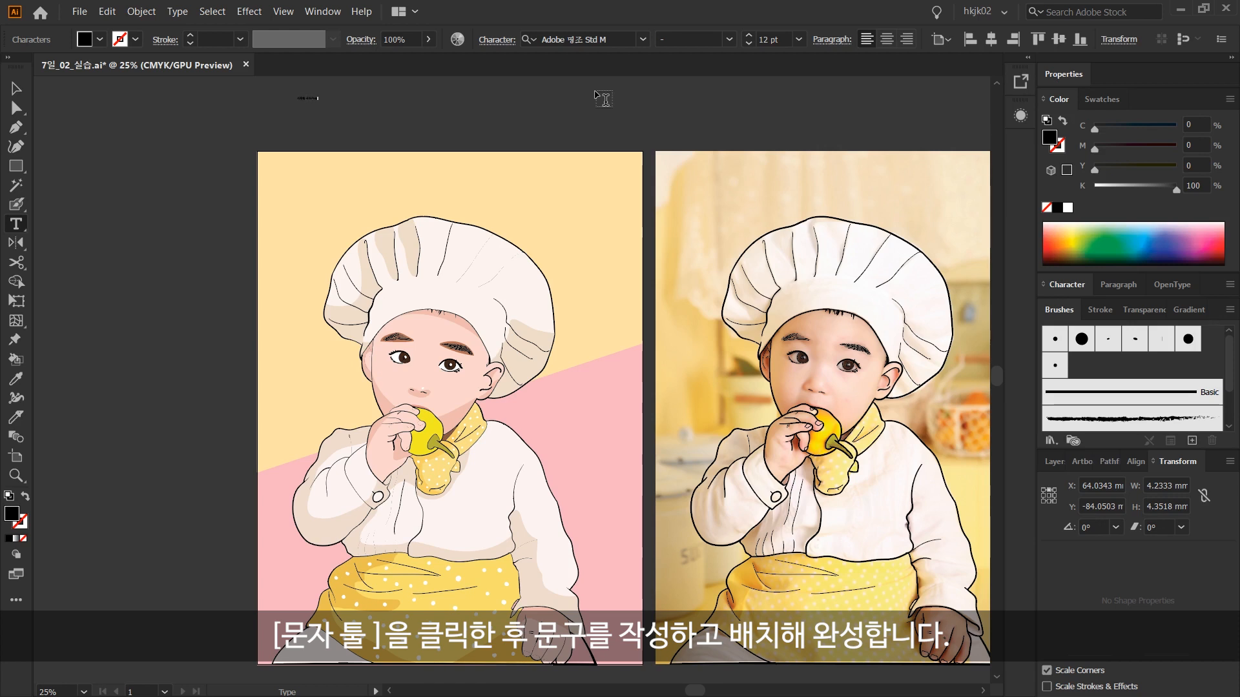
key("Escape")
Enlarge the greeting text to about 128 pt, place it above the chef hat, and colour it with the background's pink.
left_click(16, 88)
left_click_drag(321, 102, 545, 222)
left_click_drag(426, 113, 452, 194)
key("i")
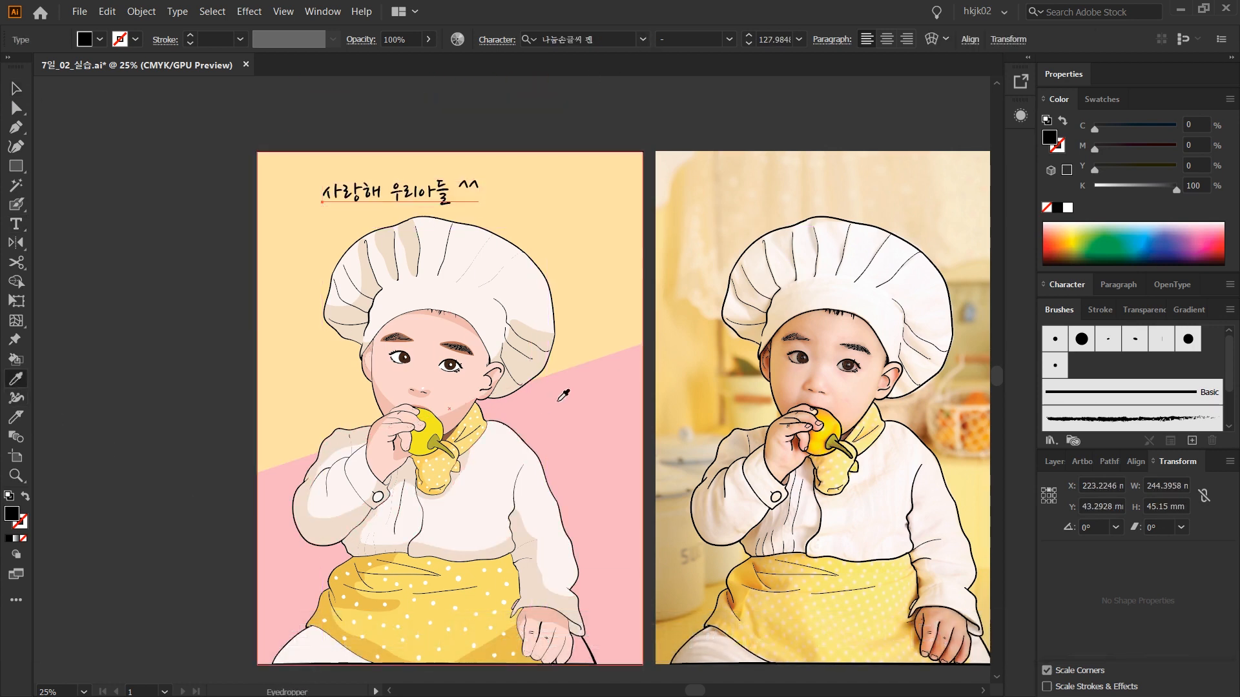
left_click(577, 405)
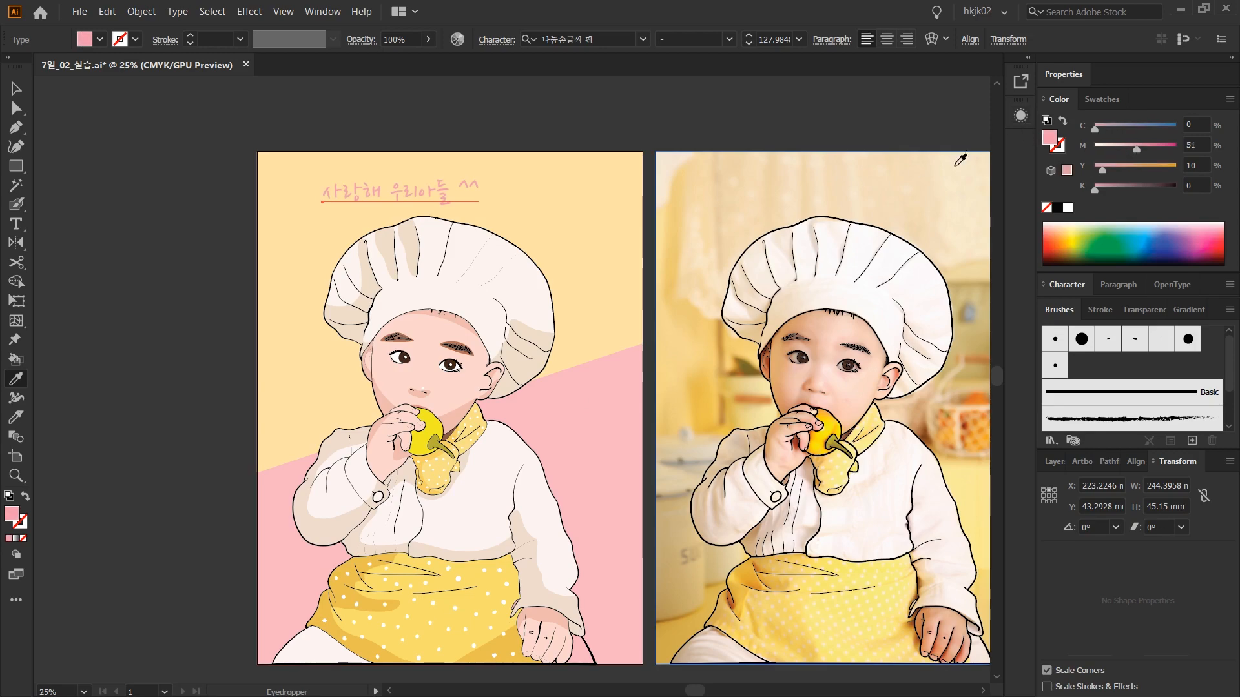